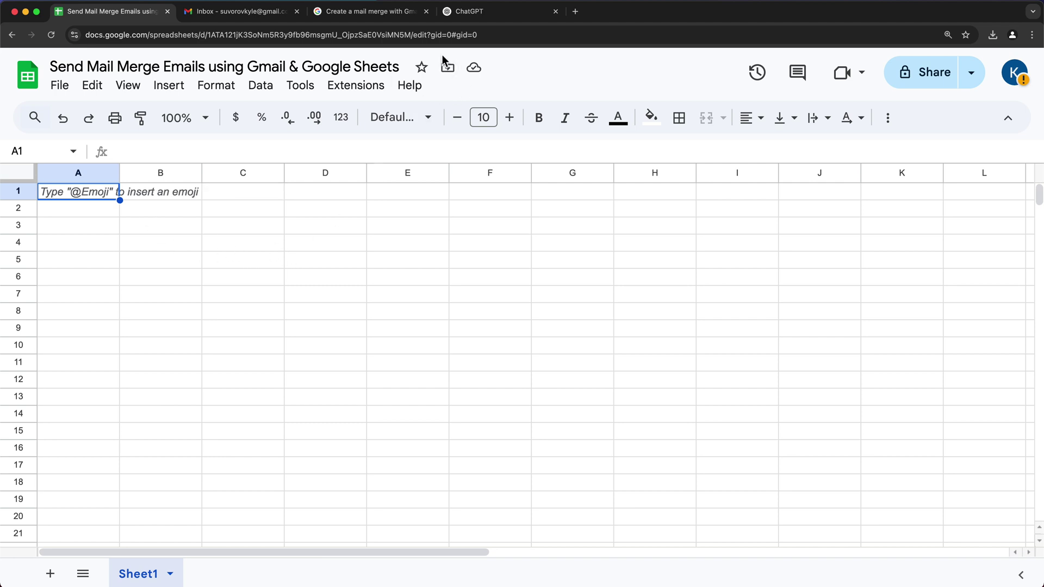
Switch to ChatGPT and request sample tabular data with columns First Name, Last Name, Email, Amount and Category.
{"action": "left_click", "coordinate": [484, 13]}
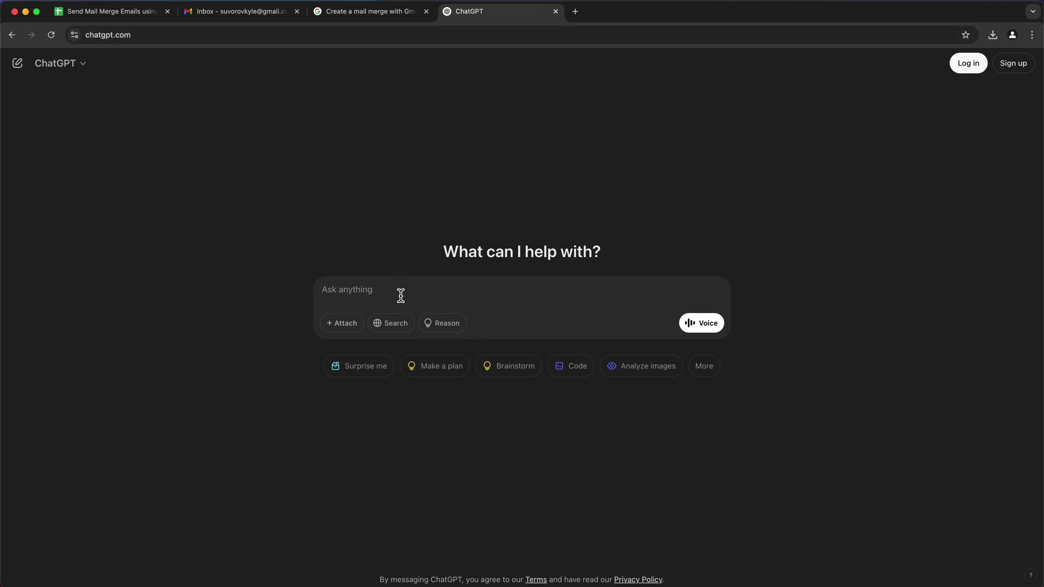
{"action": "type", "text": "I need"}
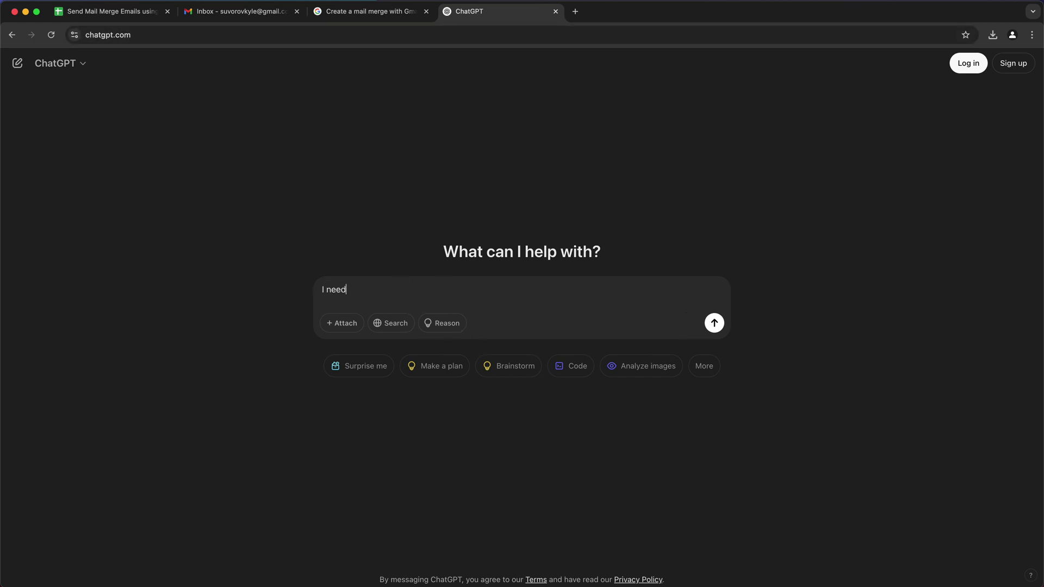
{"action": "type", "text": " some smaple tabular data with col"}
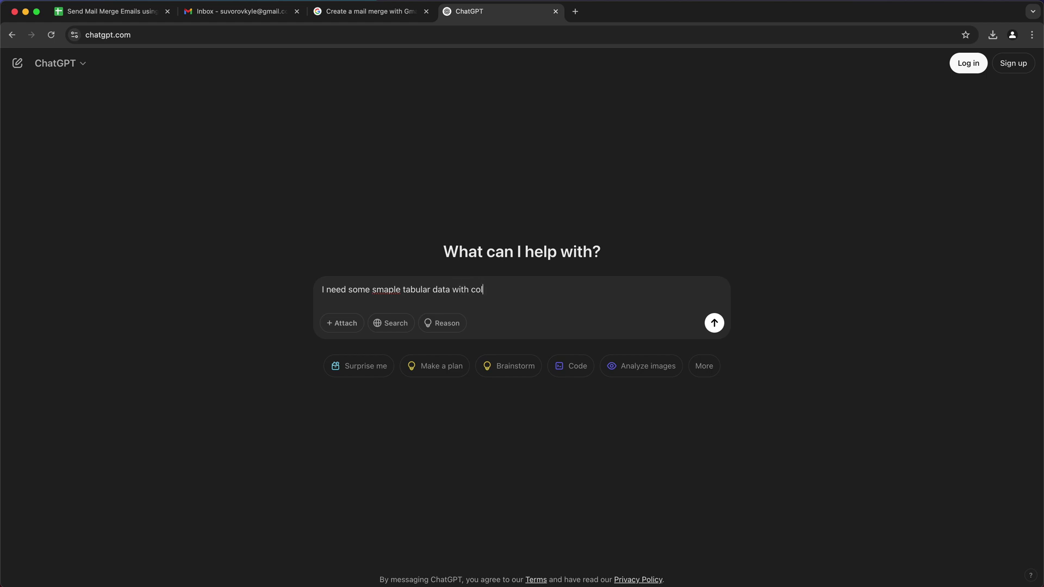
{"action": "type", "text": "umns First Name, Last Name,"}
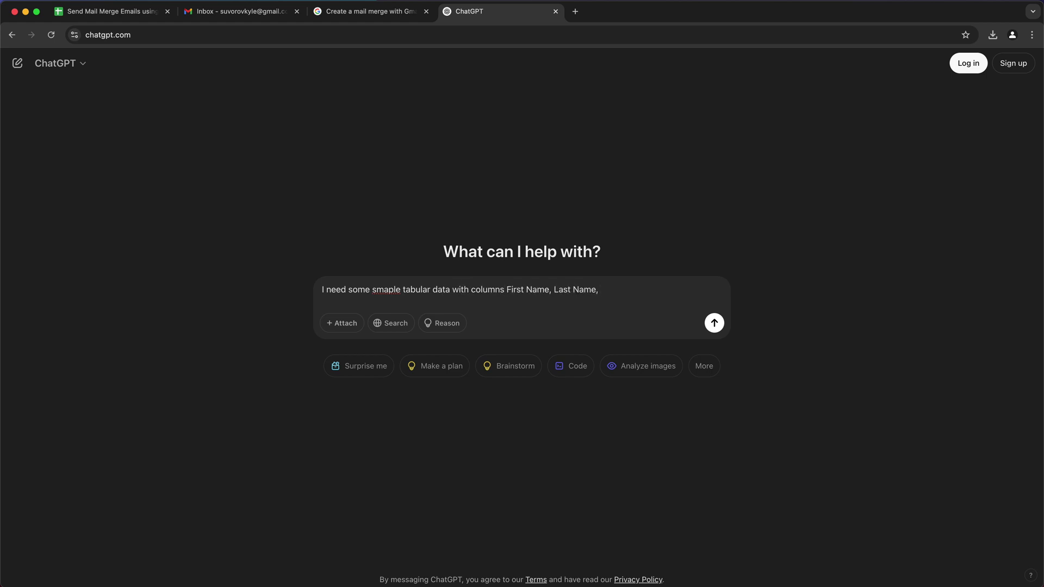
{"action": "type", "text": " Email, Amount, Category"}
{"action": "right_click", "coordinate": [387, 292]}
{"action": "left_click", "coordinate": [409, 300]}
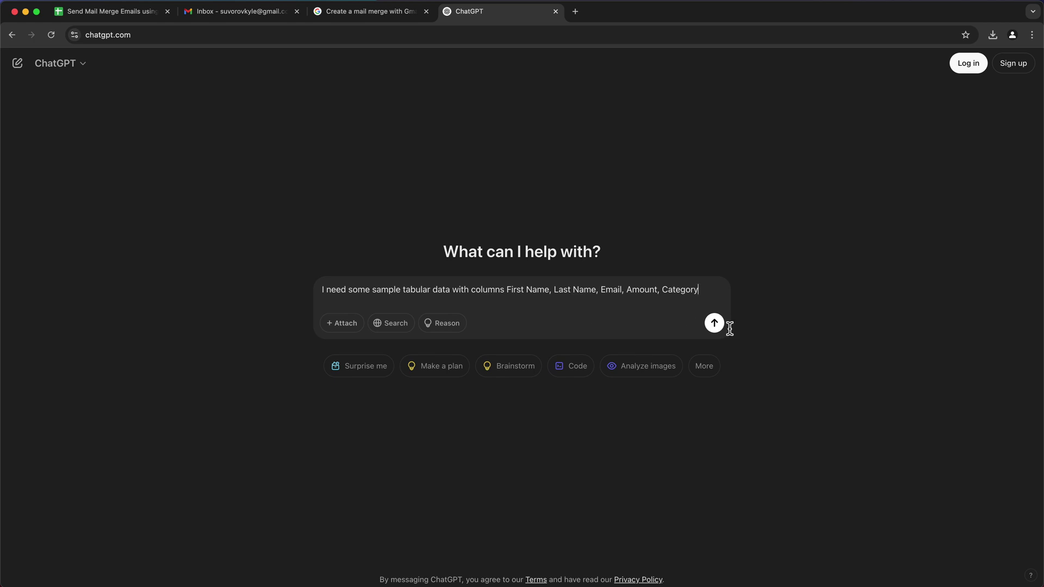
{"action": "left_click", "coordinate": [714, 323]}
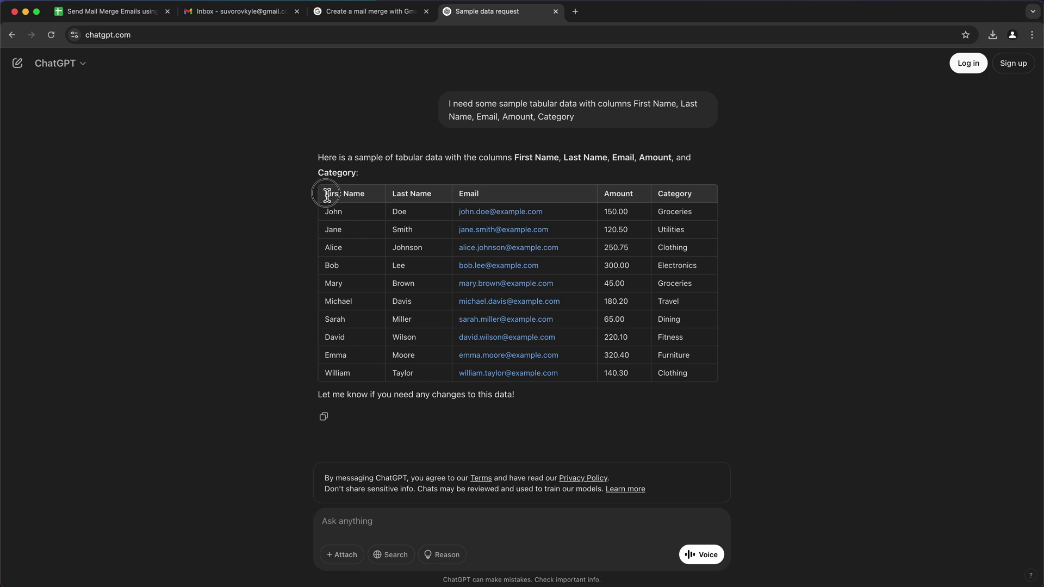
Copy the whole generated table, including its header row, into the Google Sheets spreadsheet starting at cell A1.
{"action": "left_click_drag", "start_coordinate": [323, 190], "coordinate": [710, 375]}
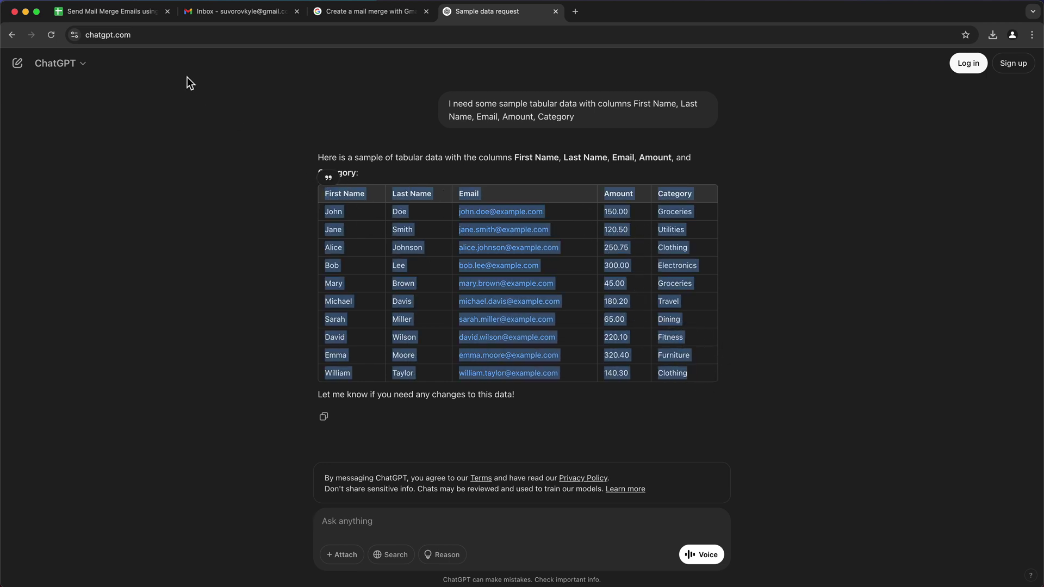
{"action": "key", "text": "ctrl+c"}
{"action": "left_click", "coordinate": [122, 18]}
{"action": "key", "text": "ctrl+v"}
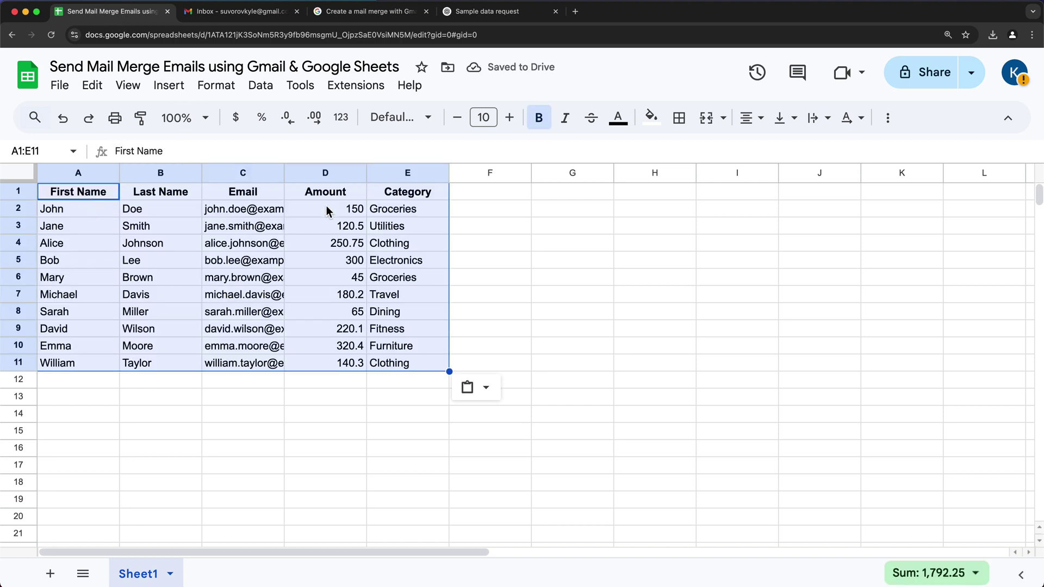
Format the Amount values in D2:D11 as dollar currency.
{"action": "left_click_drag", "start_coordinate": [326, 209], "coordinate": [326, 369]}
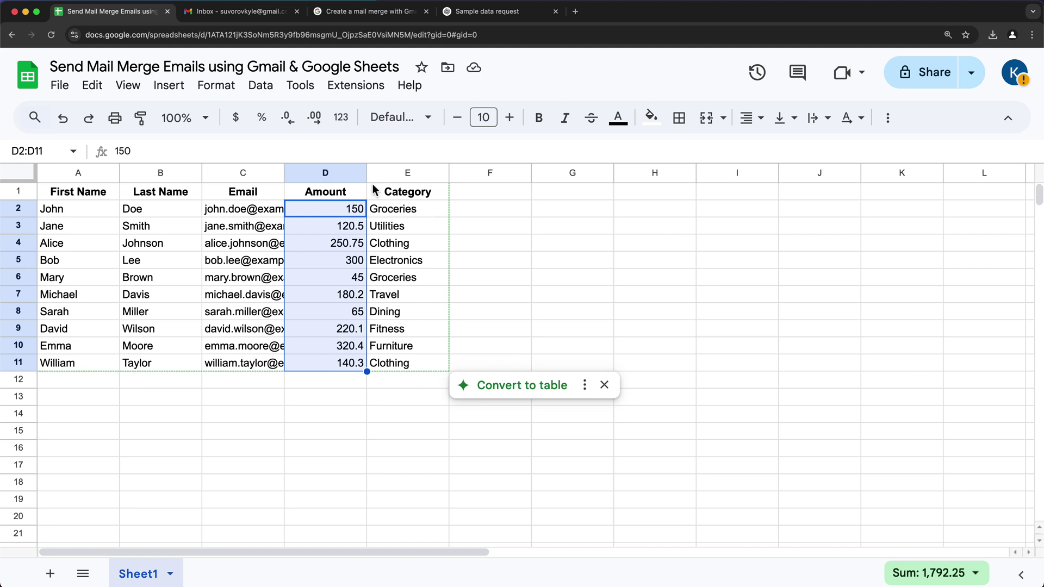
{"action": "left_click", "coordinate": [238, 123]}
{"action": "left_click", "coordinate": [381, 247]}
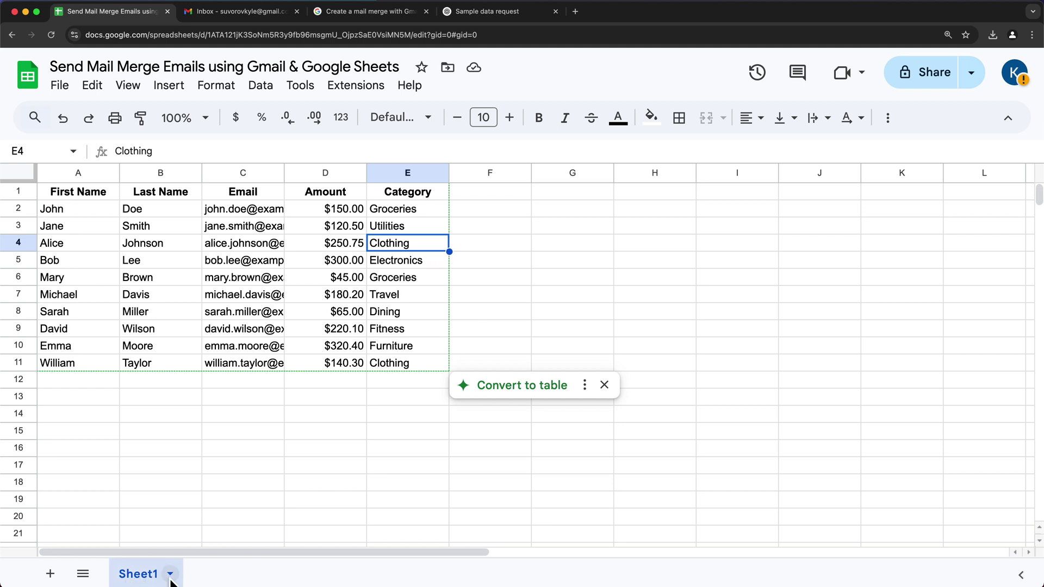
Rename the sheet Sheet1 as Email Data.
{"action": "double_click", "coordinate": [148, 577]}
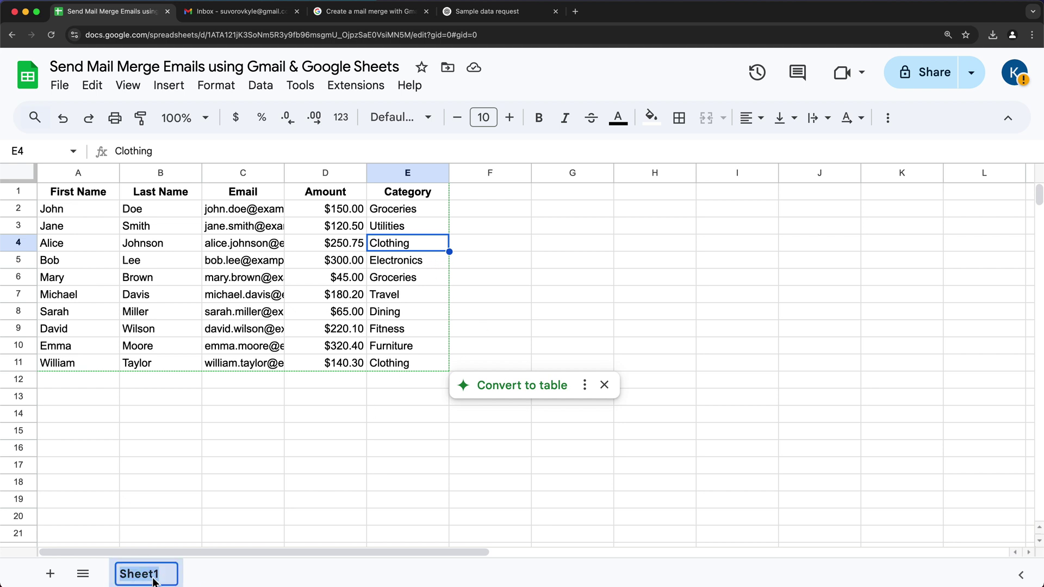
{"action": "type", "text": "Email Data"}
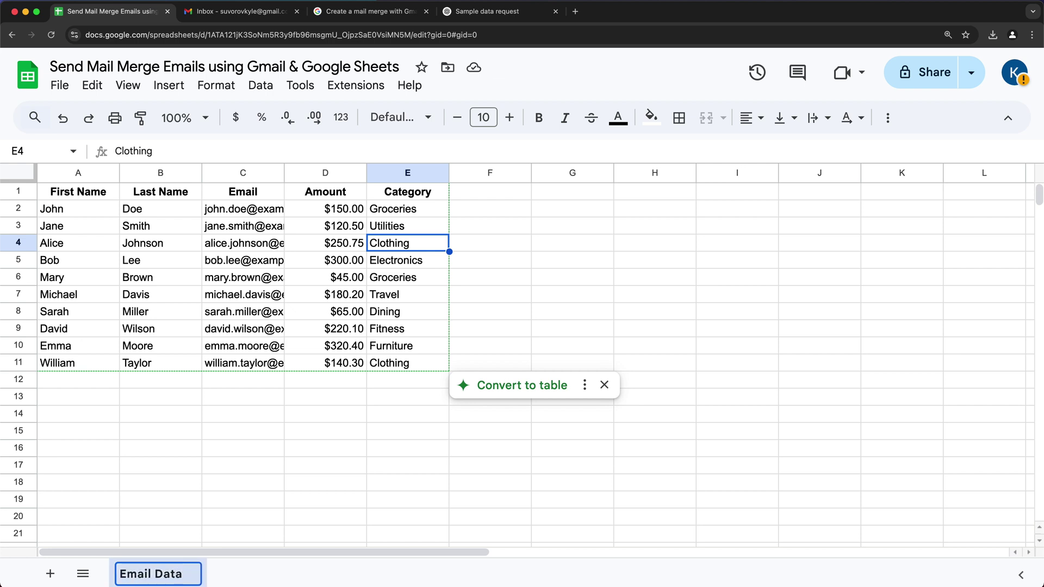
{"action": "key", "text": "Return"}
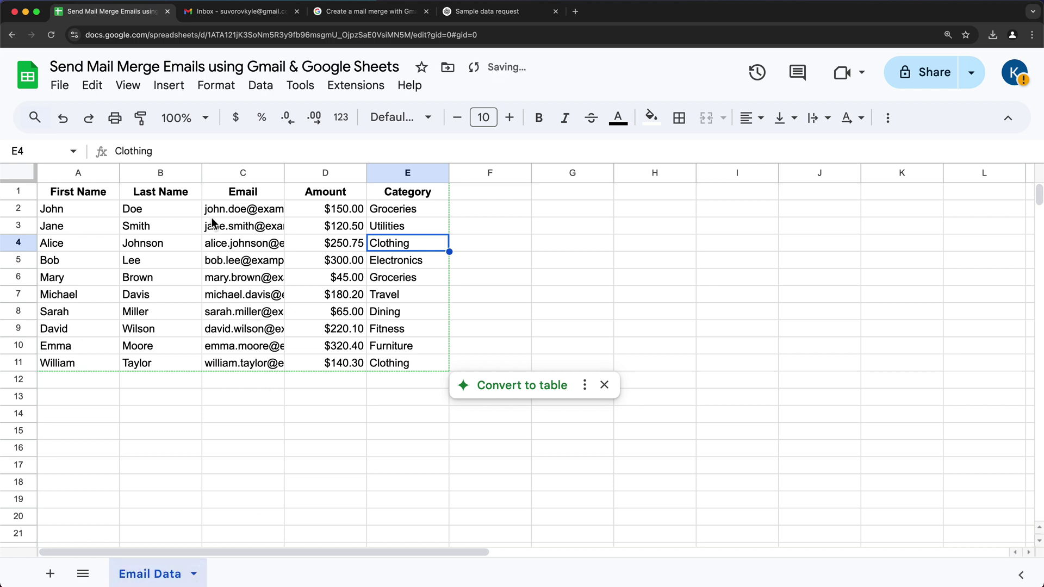
{"action": "left_click", "coordinate": [91, 198]}
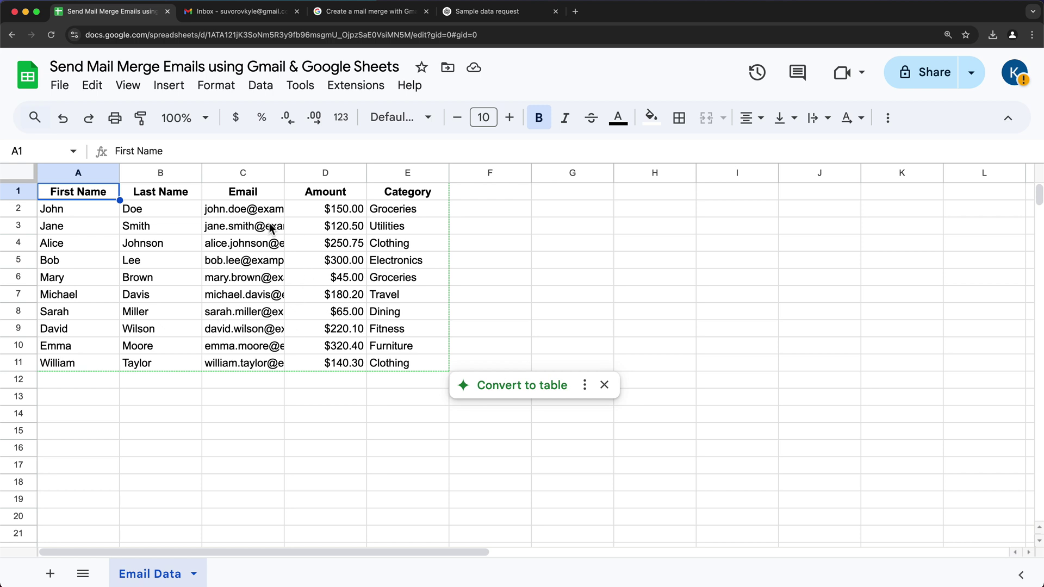
Switch to Gmail and start a new message in the enlarged compose window with the subject "Email Template".
{"action": "left_click", "coordinate": [234, 16]}
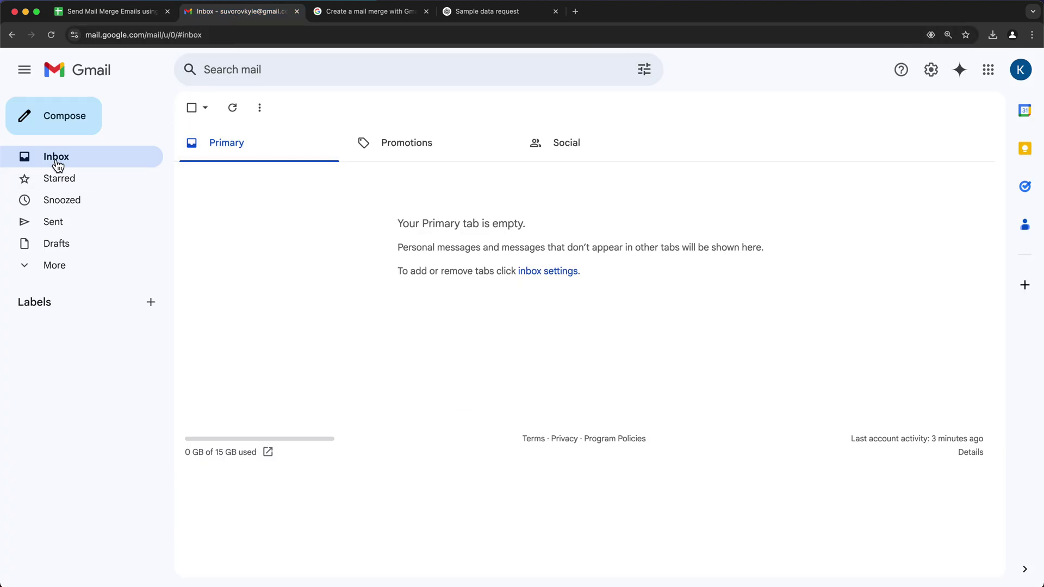
{"action": "left_click", "coordinate": [67, 127]}
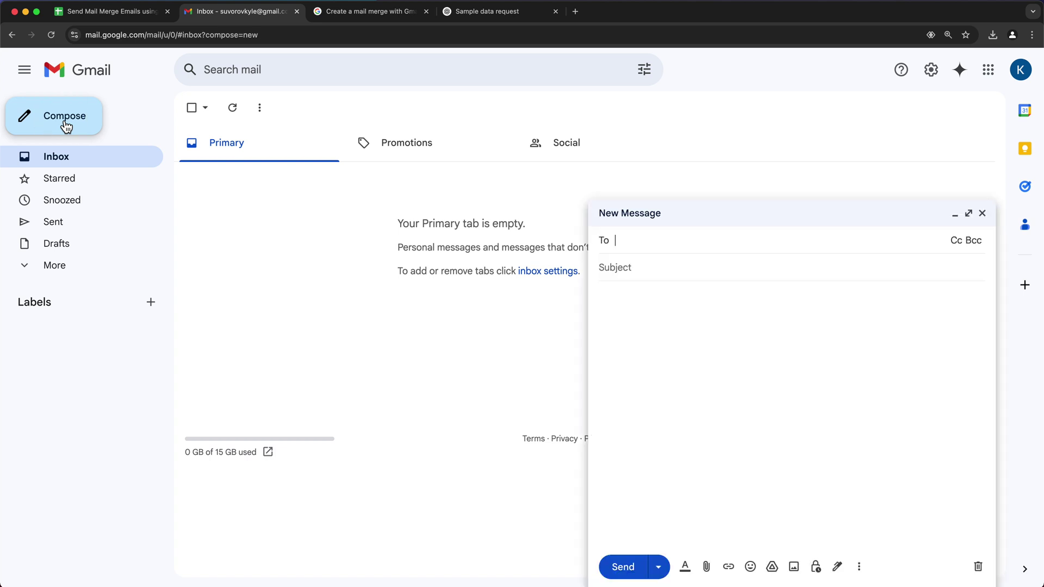
{"action": "left_click", "coordinate": [697, 335]}
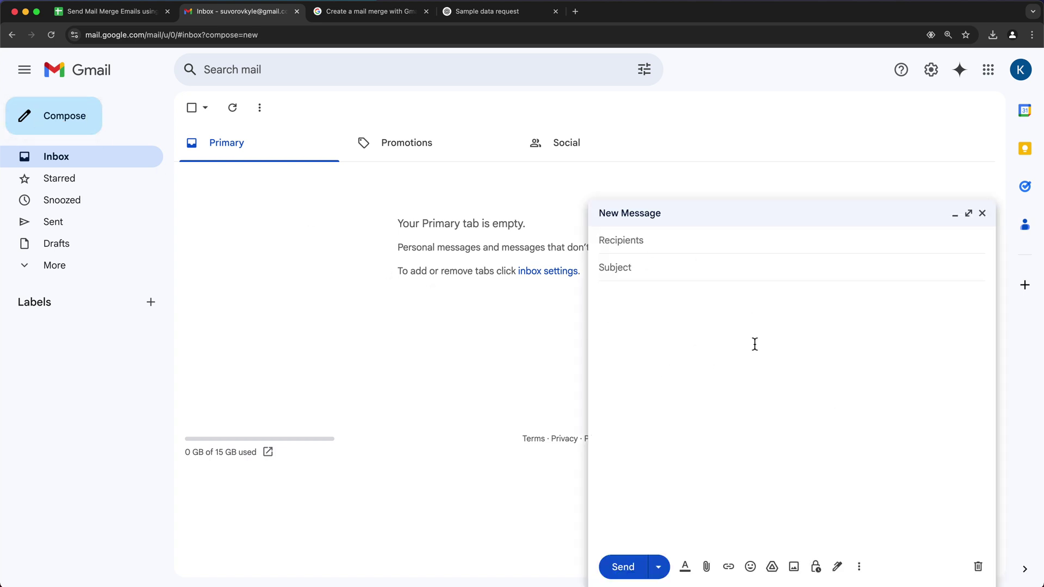
{"action": "left_click", "coordinate": [969, 214]}
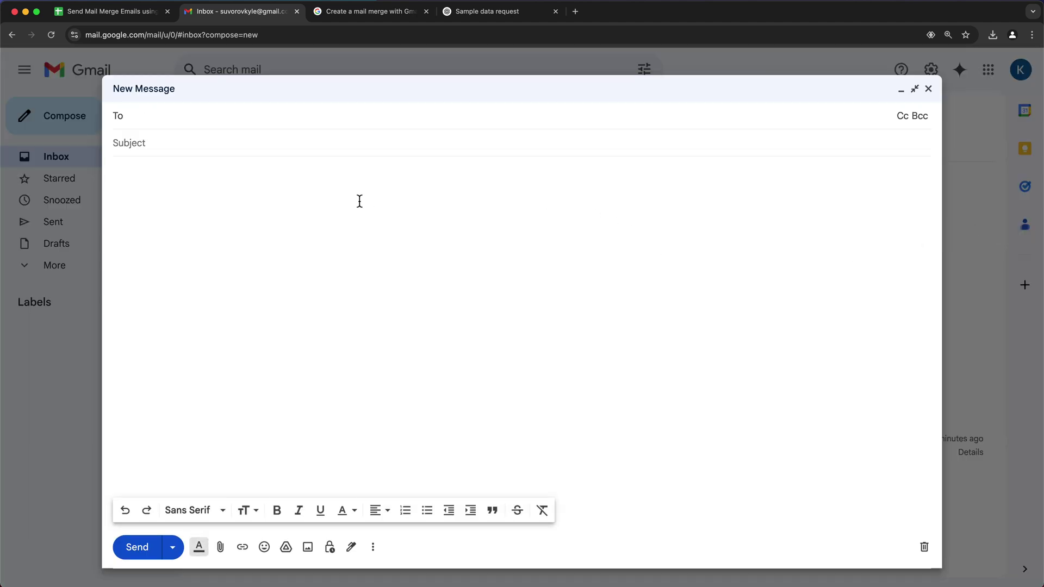
{"action": "left_click", "coordinate": [359, 201]}
{"action": "left_click", "coordinate": [177, 121]}
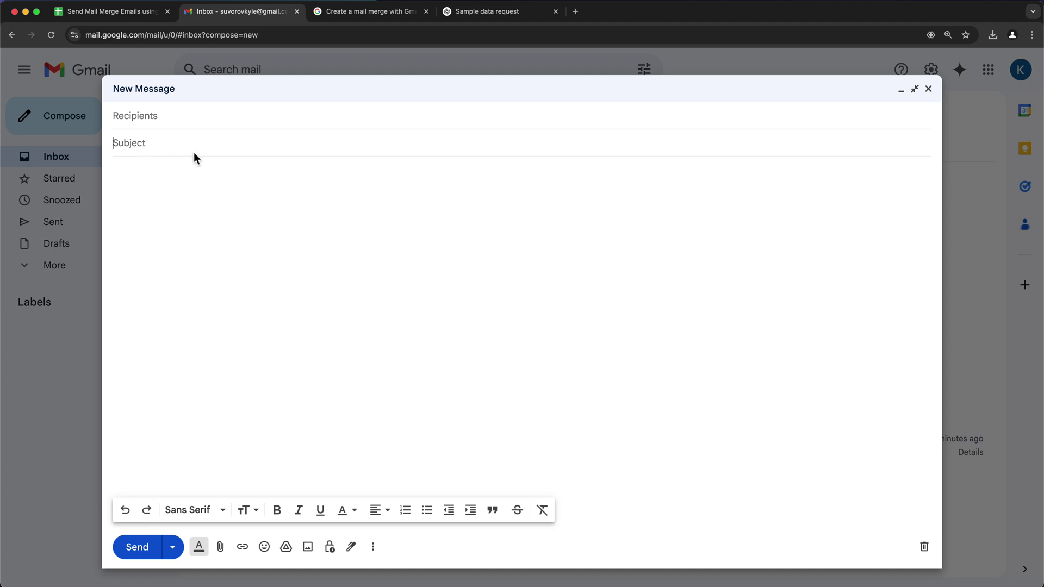
{"action": "type", "text": "Email Template"}
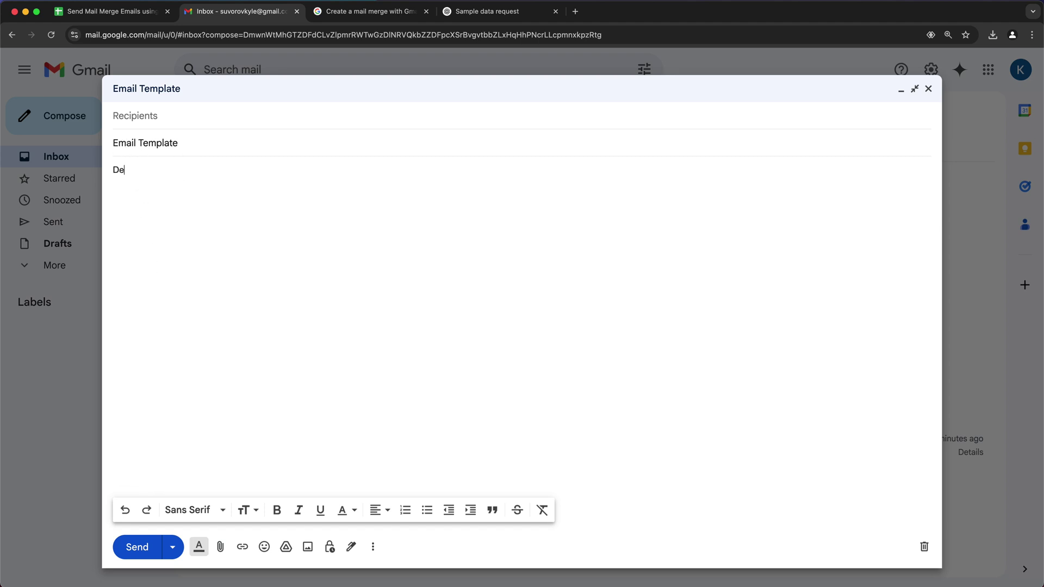
Write the body: a "Dear" greeting with a sample full name, "Here is your recent balance: $567.45." and the sign-off "Best Regards, ABC Co.".
{"action": "key", "text": "Return"}
{"action": "key", "text": "Return"}
{"action": "type", "text": "Here is your recent balance: $567"}
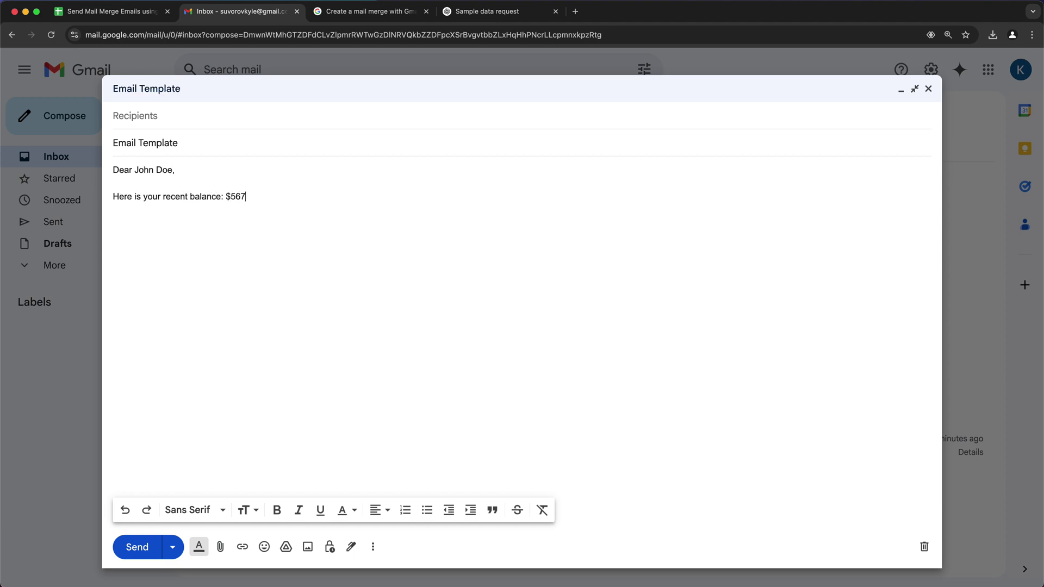
{"action": "type", "text": "BEst Regards,"}
{"action": "left_click", "coordinate": [127, 223]}
{"action": "key", "text": "BackSpace"}
{"action": "type", "text": "e"}
{"action": "key", "text": "super+Right"}
{"action": "key", "text": "Return"}
{"action": "type", "text": "ABC Co."}
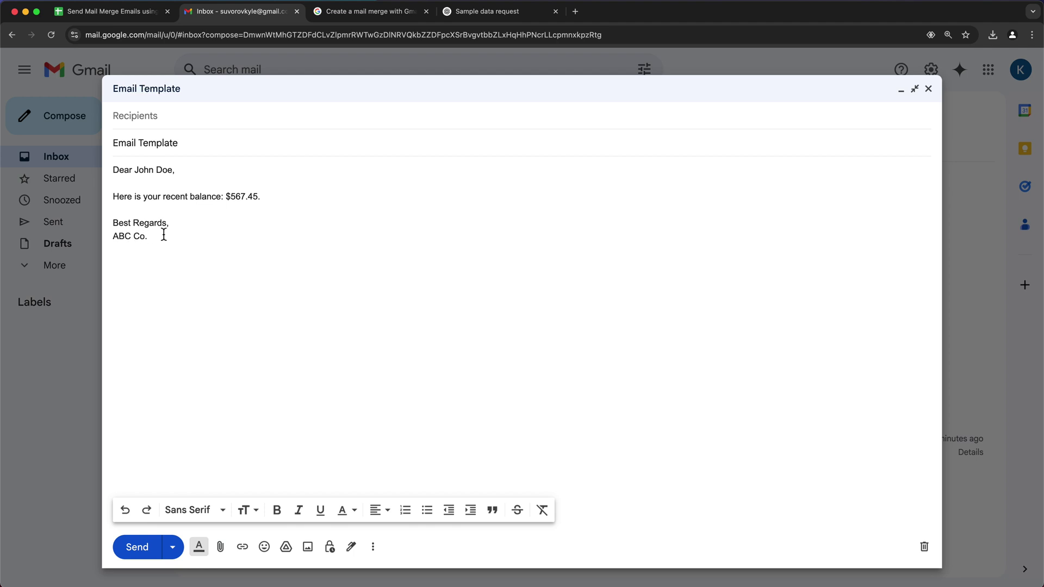
Add blank lines below the balance sentence and insert the city skyline photo there by uploading it.
{"action": "left_click", "coordinate": [293, 202]}
{"action": "key", "text": "Return"}
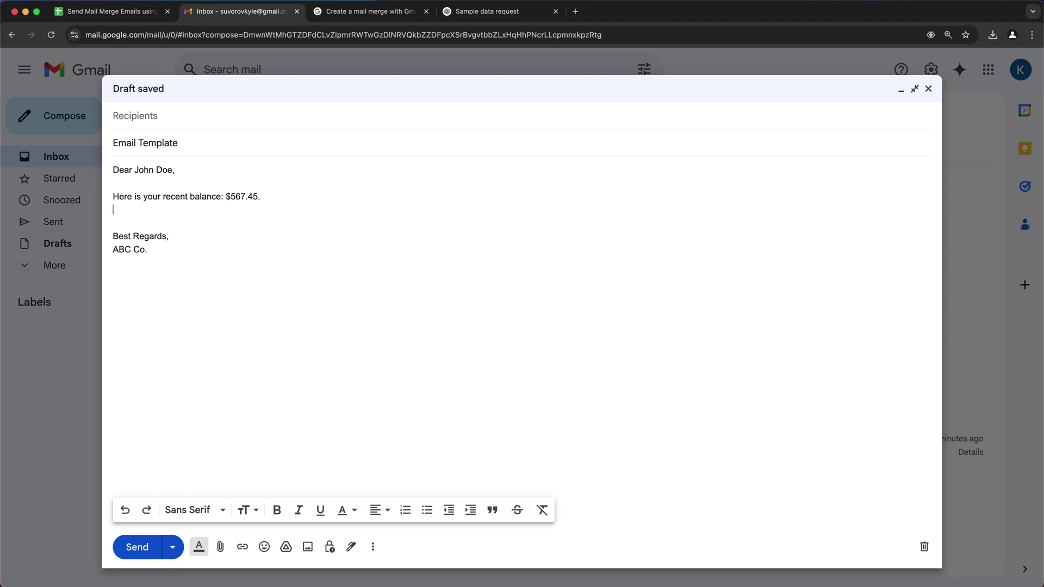
{"action": "key", "text": "Return"}
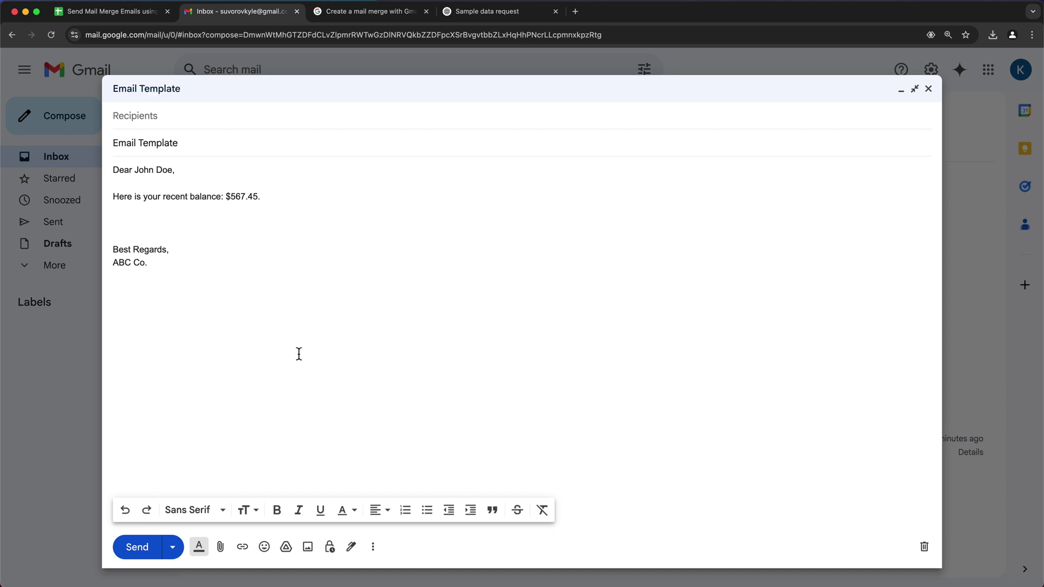
{"action": "left_click", "coordinate": [309, 548]}
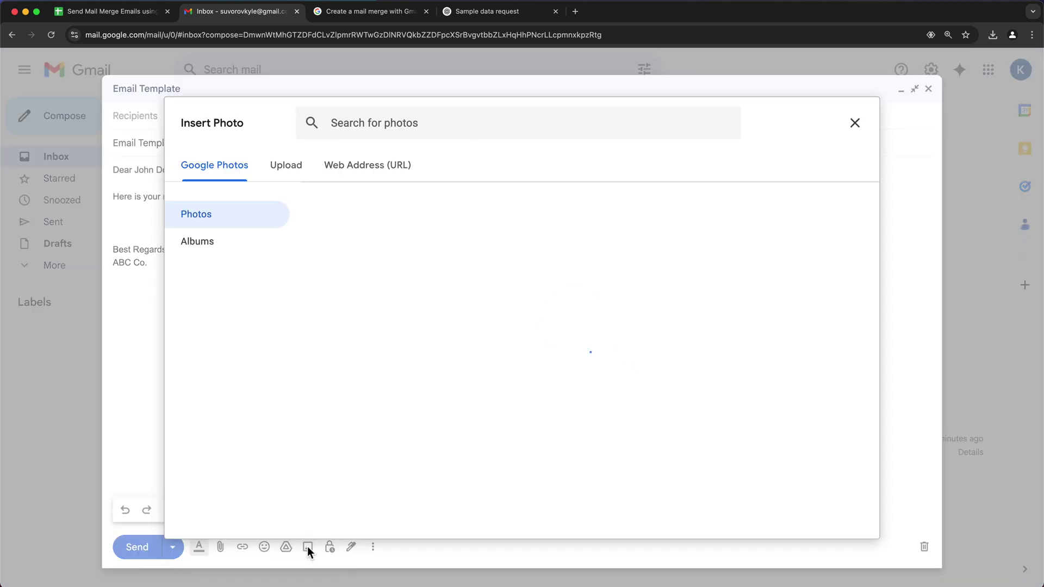
{"action": "left_click", "coordinate": [292, 173]}
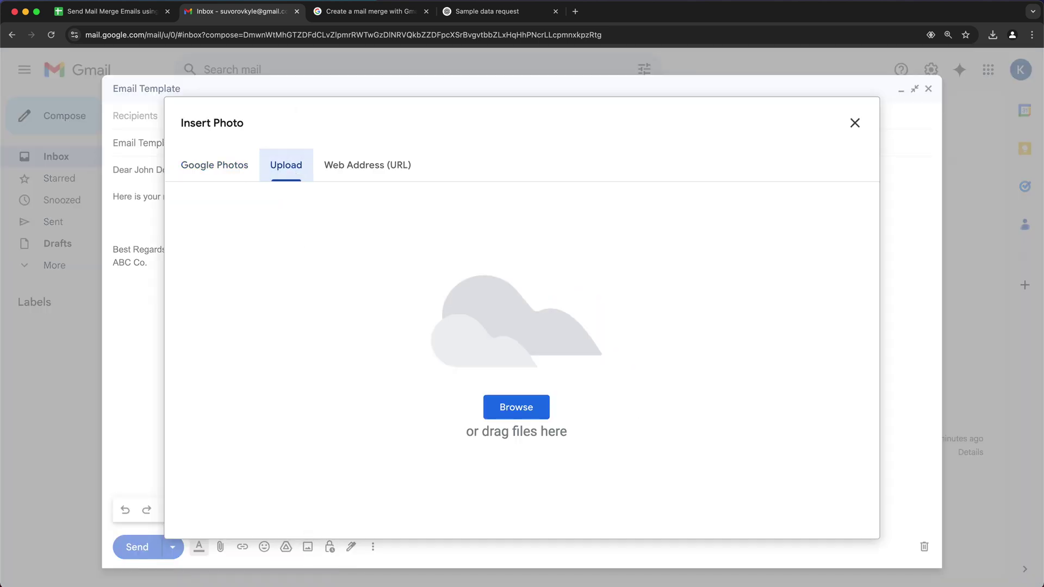
{"action": "left_click_drag", "start_coordinate": [380, 296], "coordinate": [511, 305]}
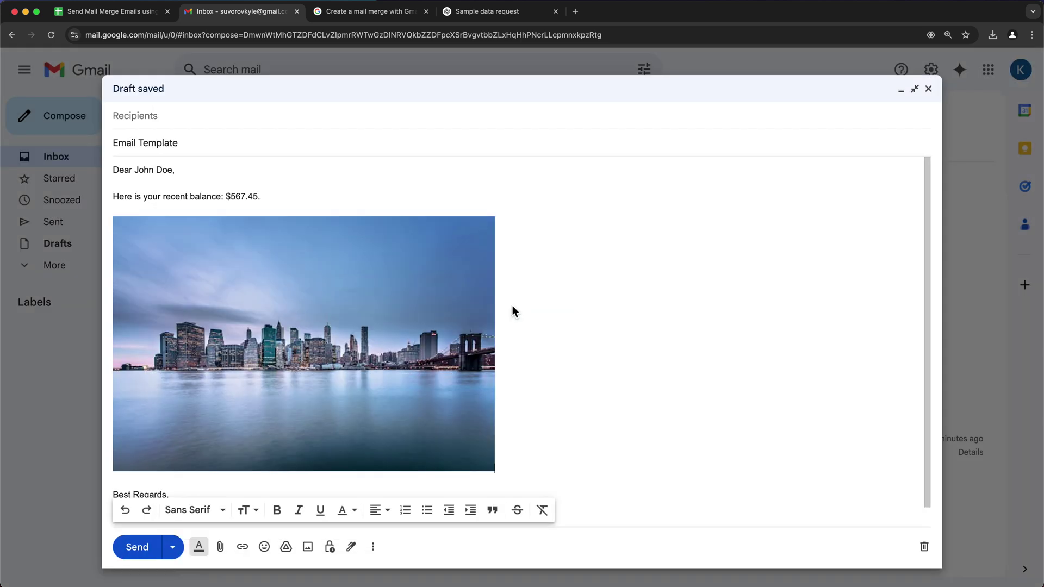
Shrink the skyline photo in the message proportionally to about half its width.
{"action": "scroll", "coordinate": [312, 413], "scroll_direction": "down", "scroll_amount": 1}
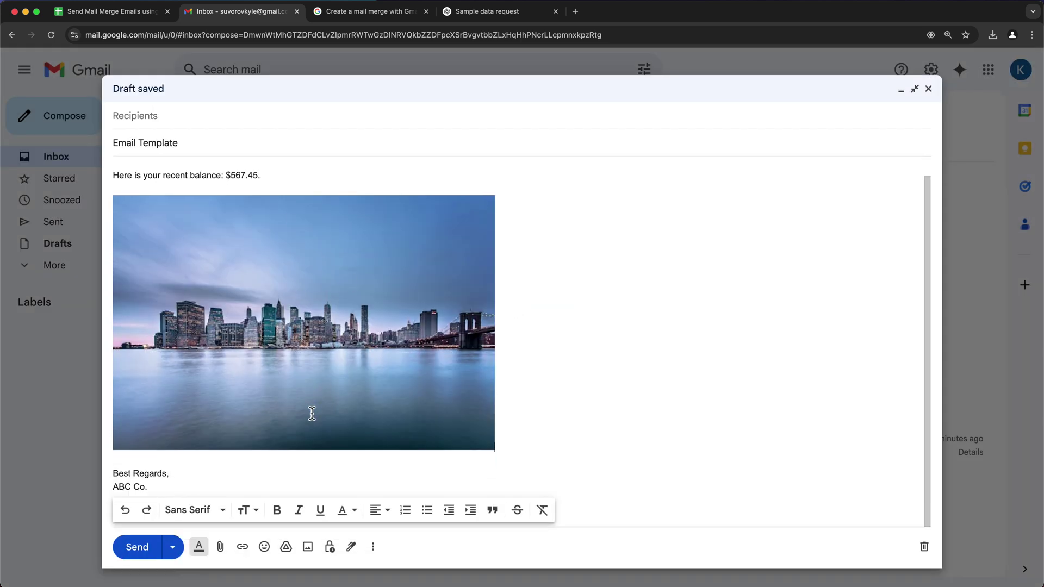
{"action": "left_click", "coordinate": [441, 326]}
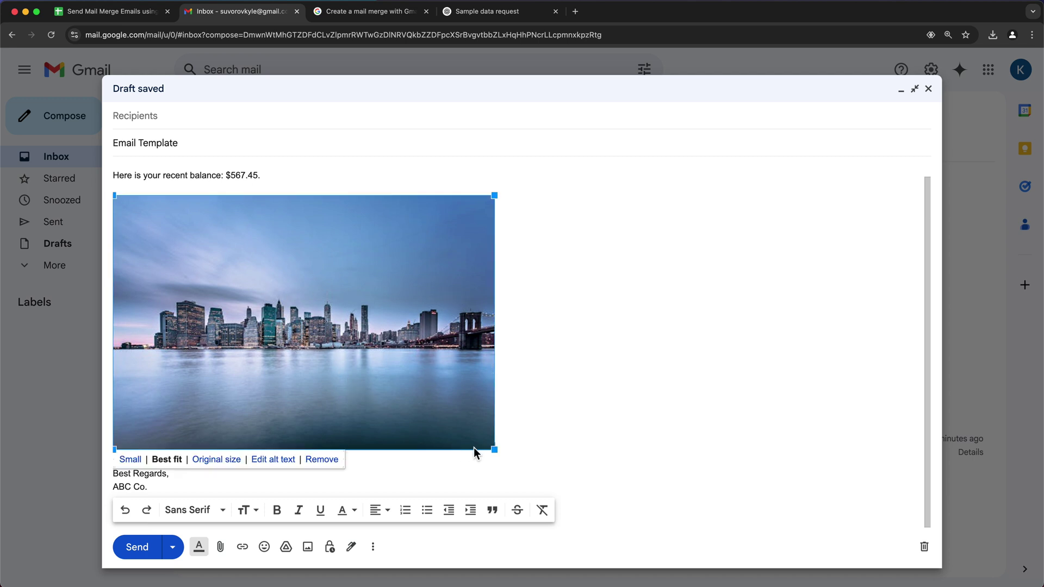
{"action": "left_click_drag", "start_coordinate": [495, 449], "coordinate": [304, 344]}
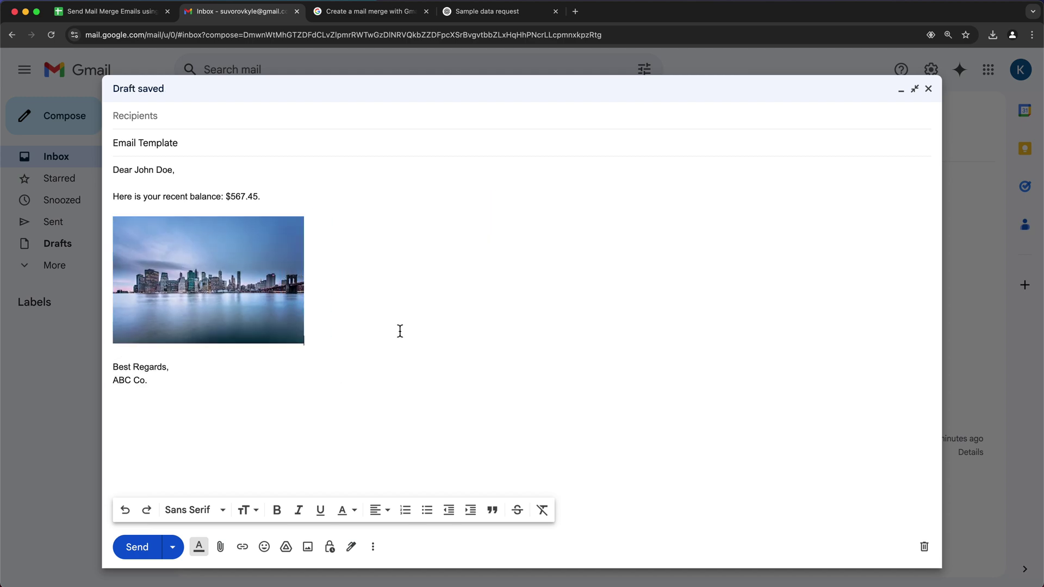
Close the message without sending so it is kept as a draft, and open the Drafts folder.
{"action": "left_click", "coordinate": [281, 444]}
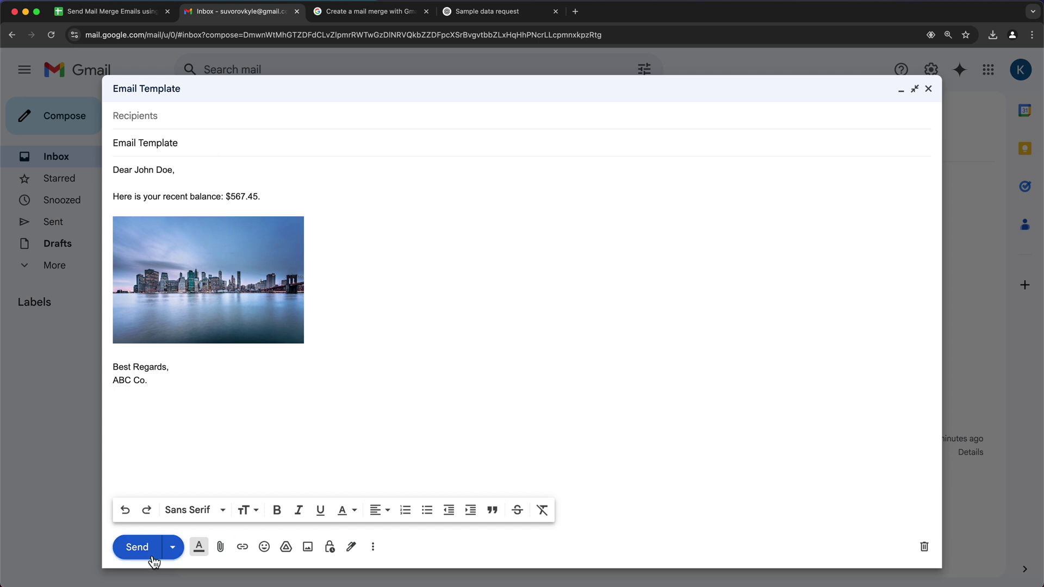
{"action": "left_click", "coordinate": [928, 89]}
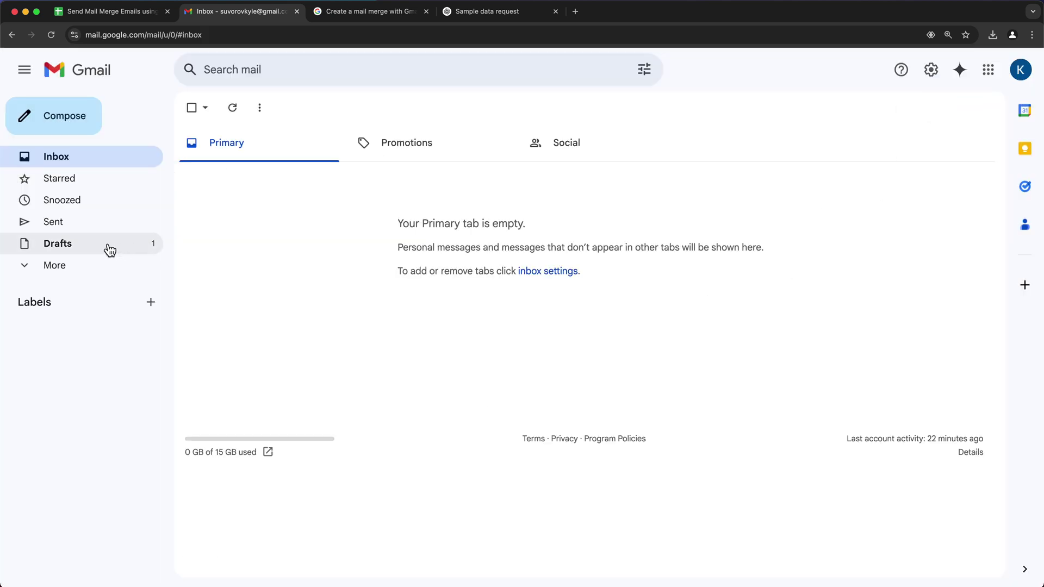
{"action": "left_click", "coordinate": [92, 245]}
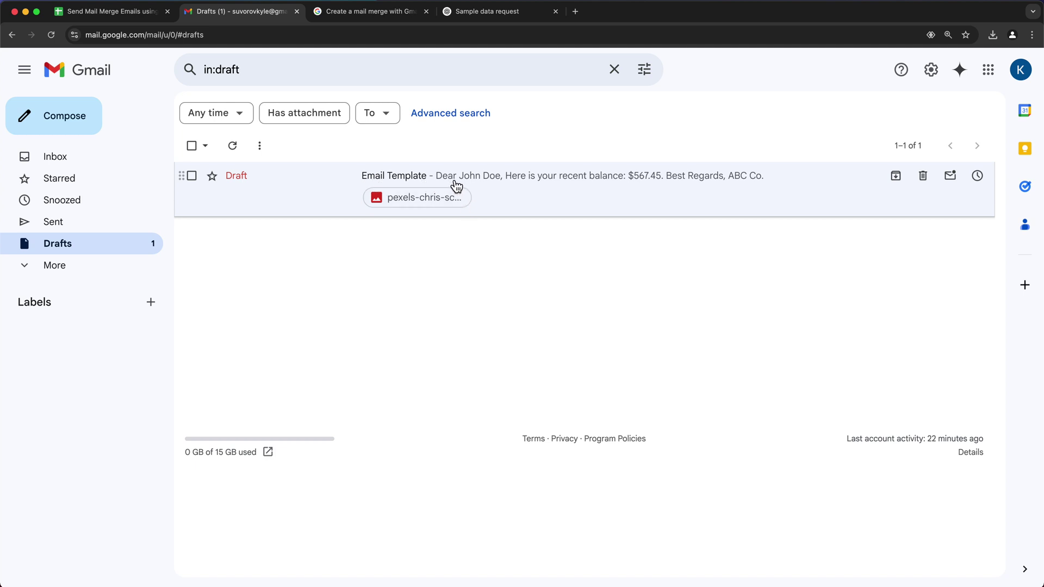
Switch to the Google Sheets spreadsheet and select the first record's first and last name in A2:B2.
{"action": "left_click", "coordinate": [112, 13]}
{"action": "left_click", "coordinate": [84, 215]}
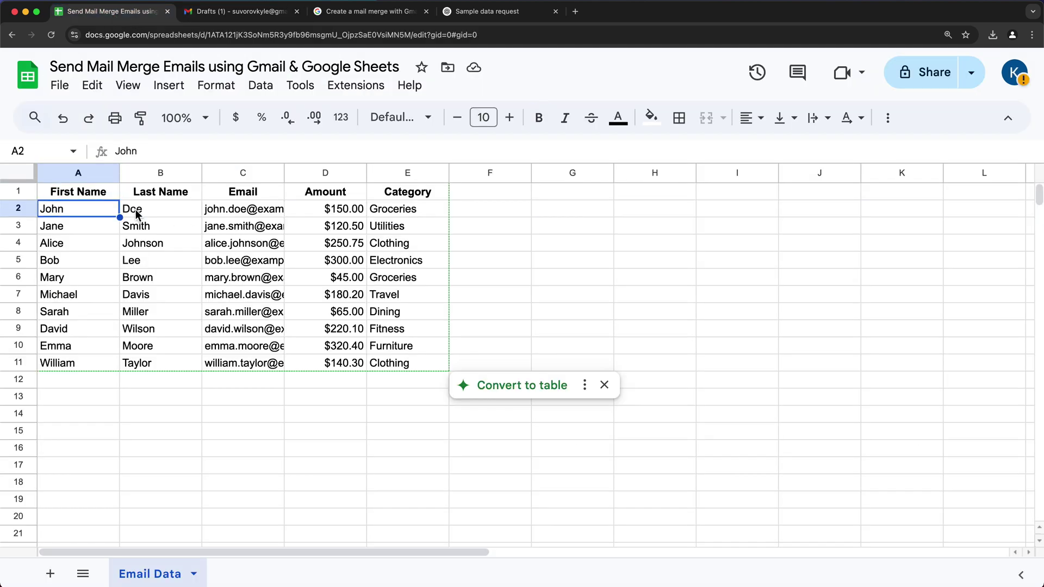
{"action": "left_click", "coordinate": [130, 212]}
{"action": "left_click", "coordinate": [116, 214]}
{"action": "left_click", "coordinate": [125, 215], "text": "shift"}
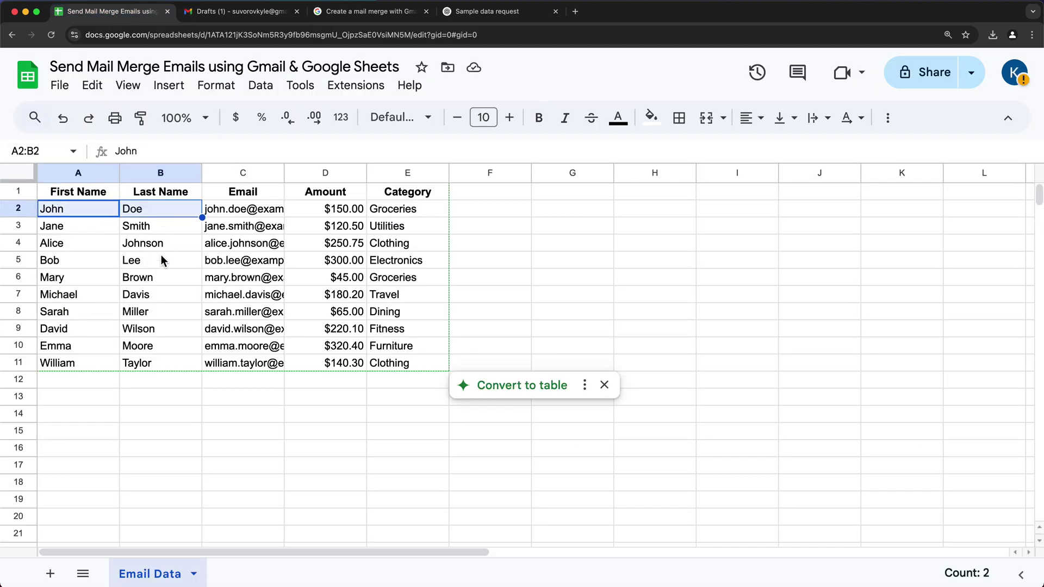
Switch to Gmail, open the Email Template draft and replace the recipient's first name in the greeting with {{First Name}}.
{"action": "left_click", "coordinate": [337, 215]}
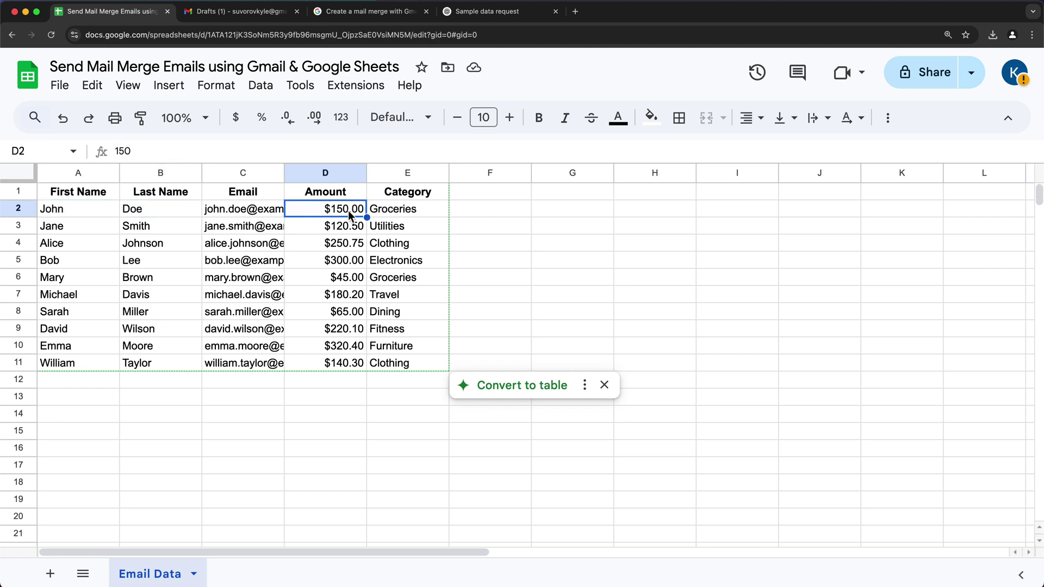
{"action": "left_click", "coordinate": [81, 199]}
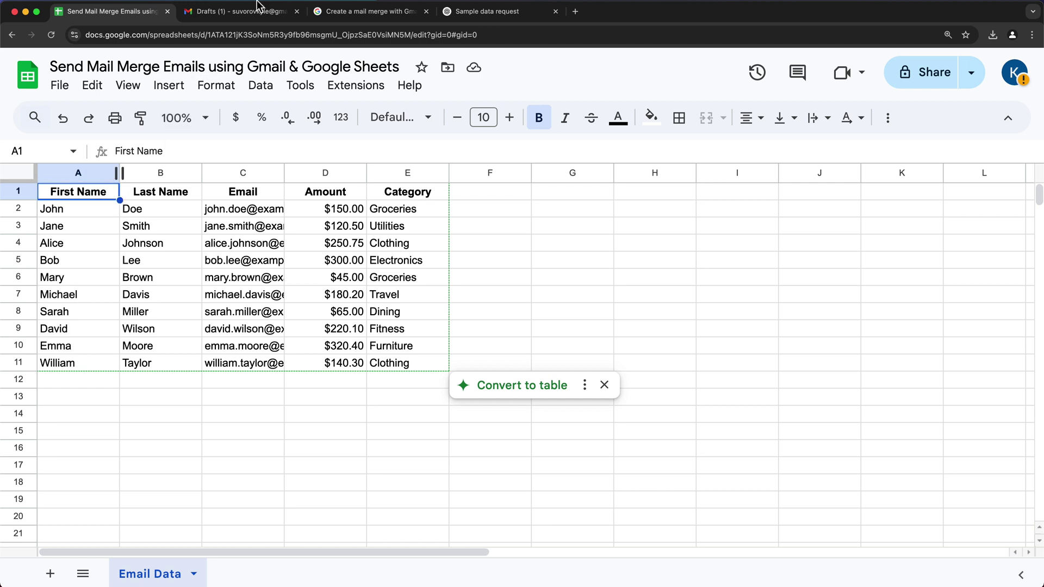
{"action": "left_click", "coordinate": [233, 16]}
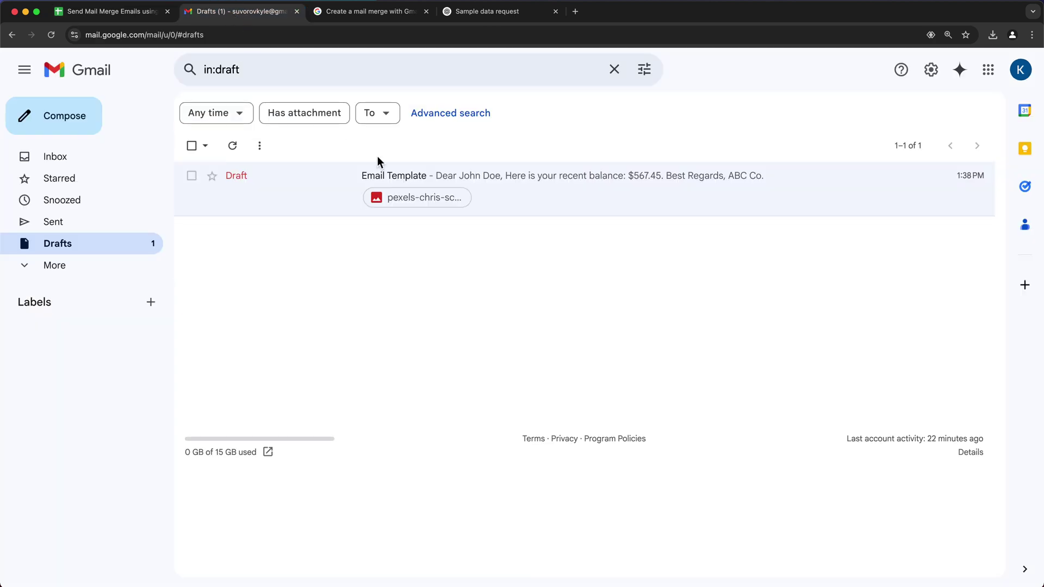
{"action": "left_click", "coordinate": [481, 185]}
{"action": "double_click", "coordinate": [631, 294]}
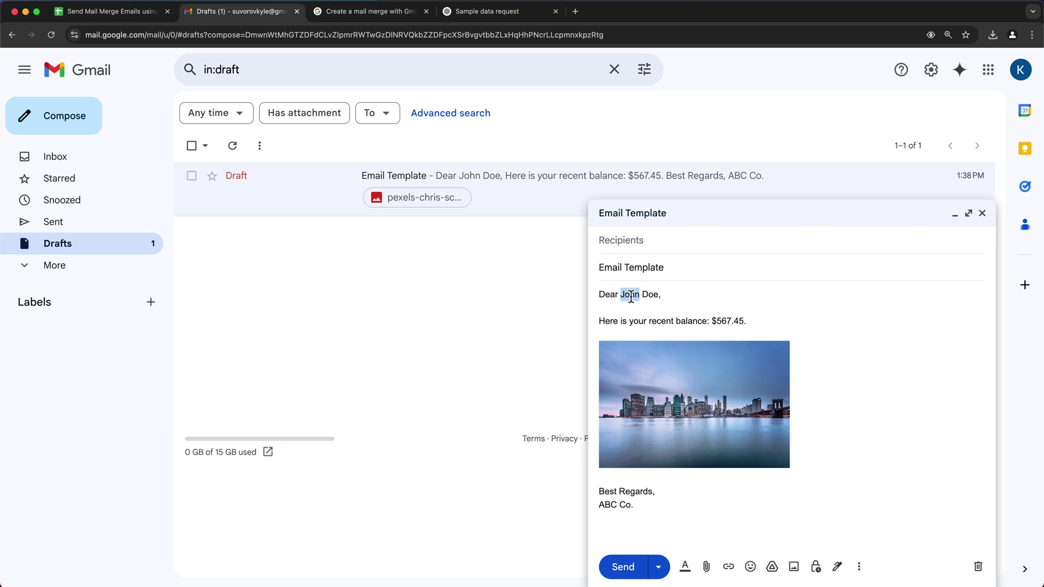
{"action": "type", "text": "{{First Name"}
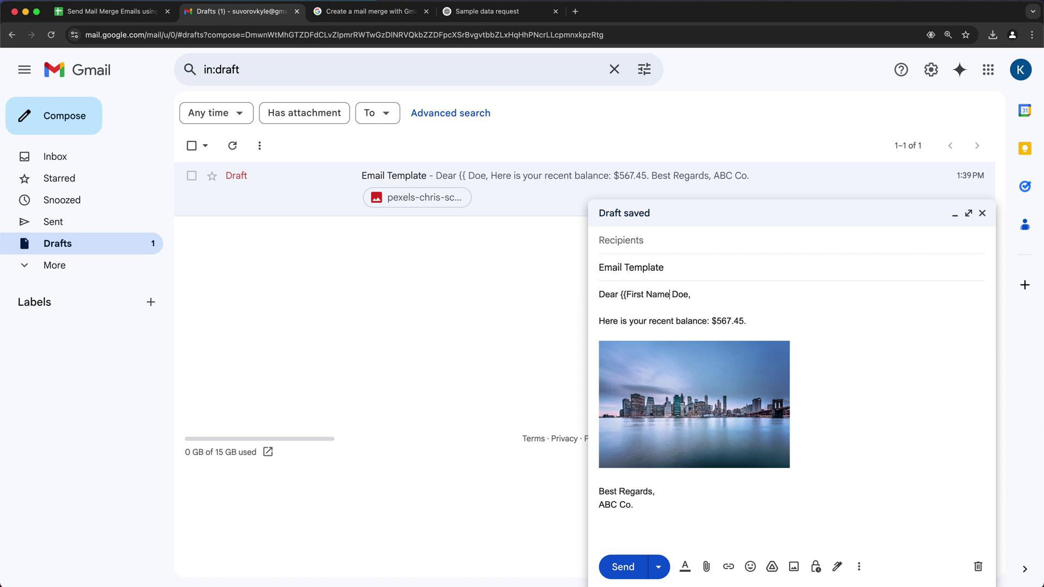
{"action": "type", "text": "}}"}
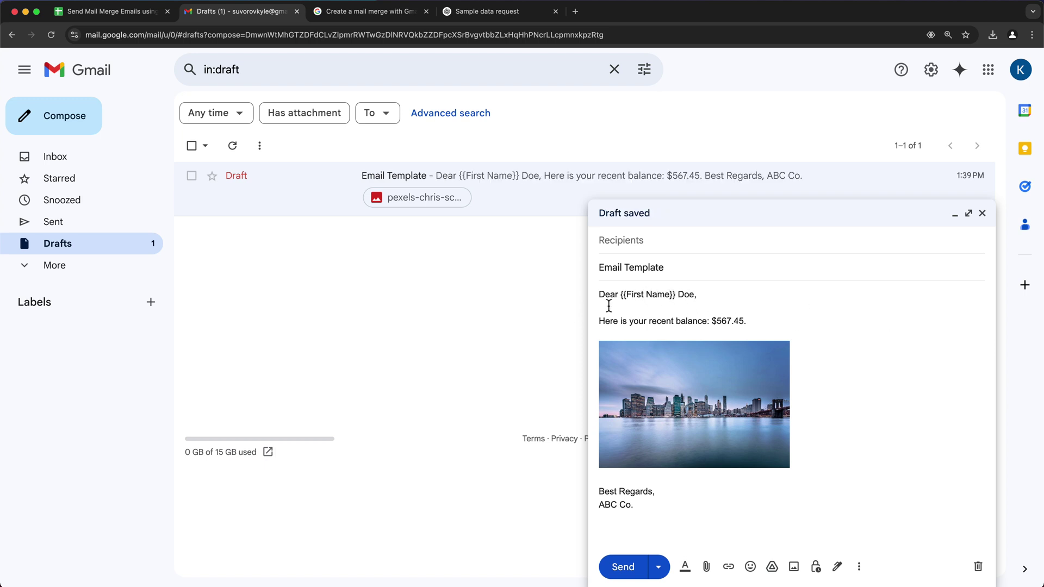
Check the last-name column header in the spreadsheet and replace the last name in the draft's greeting with {{Last Name}}.
{"action": "left_click_drag", "start_coordinate": [627, 295], "coordinate": [670, 294]}
{"action": "left_click", "coordinate": [118, 16]}
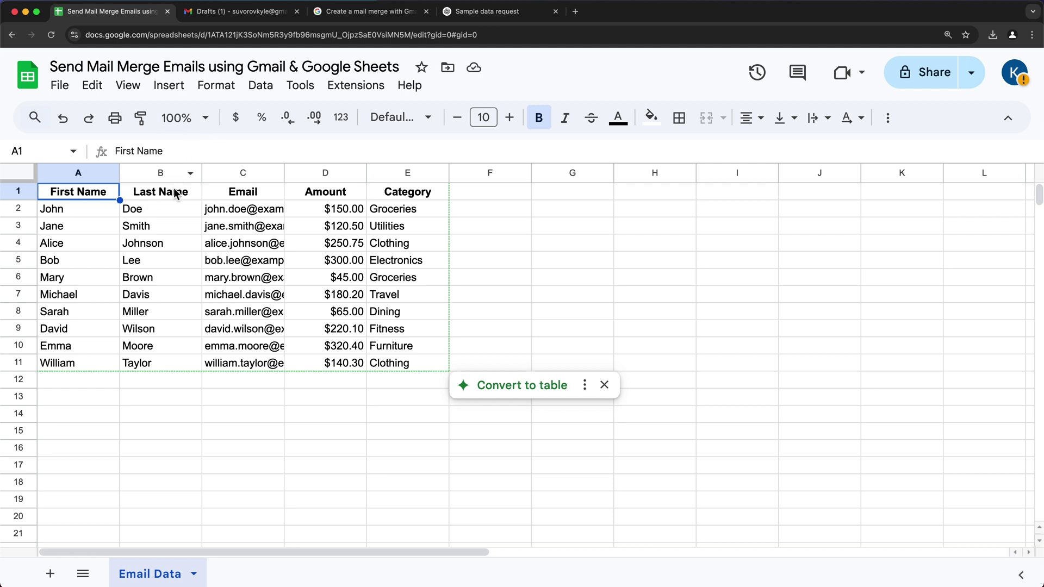
{"action": "left_click", "coordinate": [264, 13]}
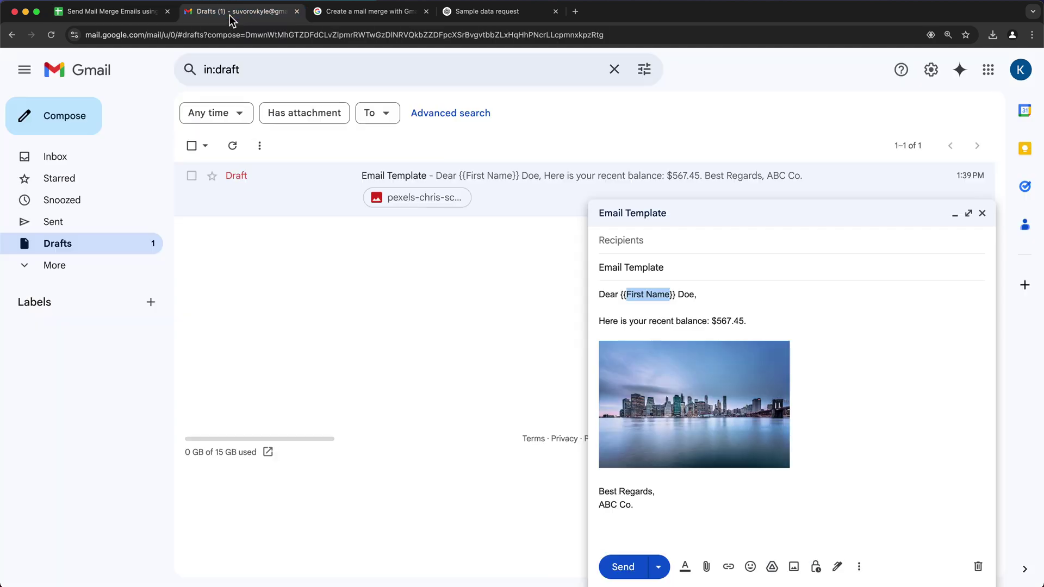
{"action": "double_click", "coordinate": [686, 294]}
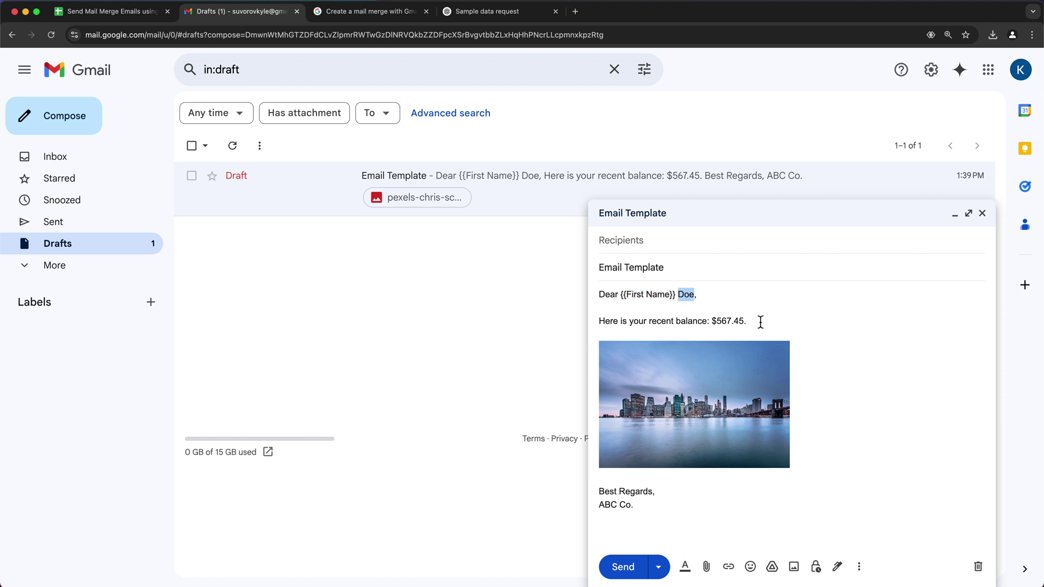
{"action": "key", "text": "BackSpace"}
{"action": "type", "text": "{{"}
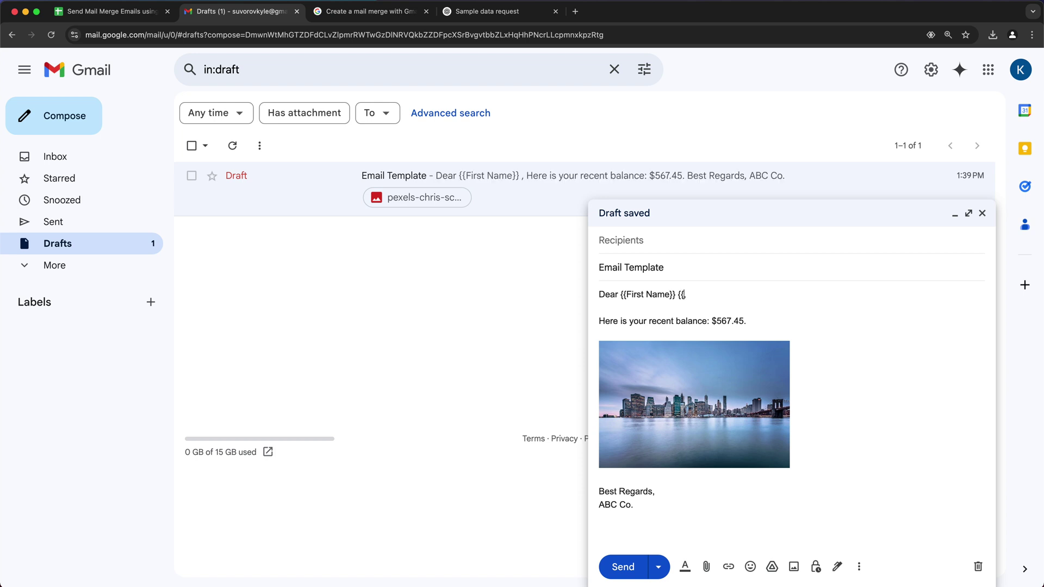
{"action": "type", "text": "Last Name"}
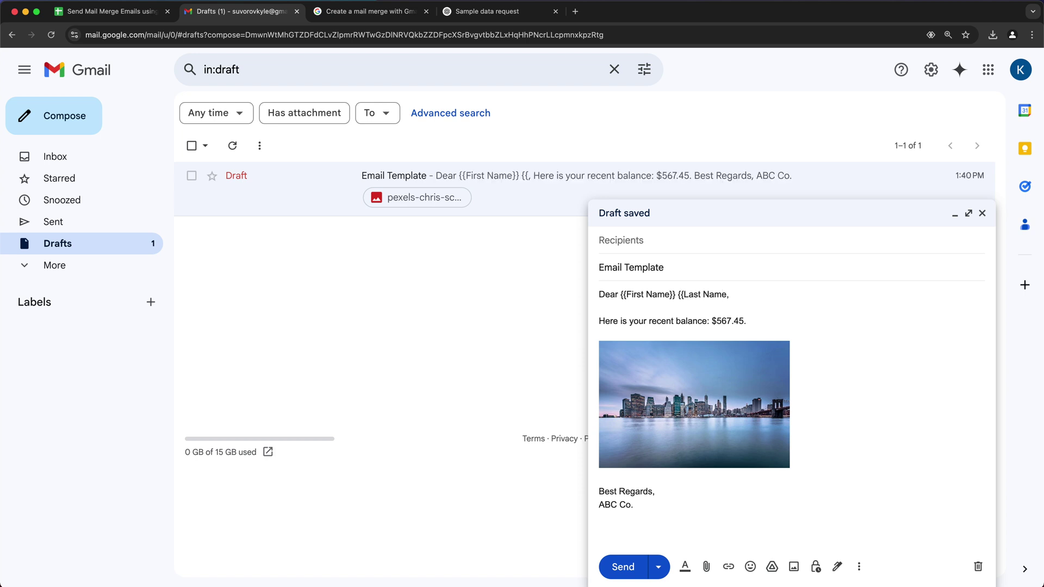
{"action": "type", "text": "}}"}
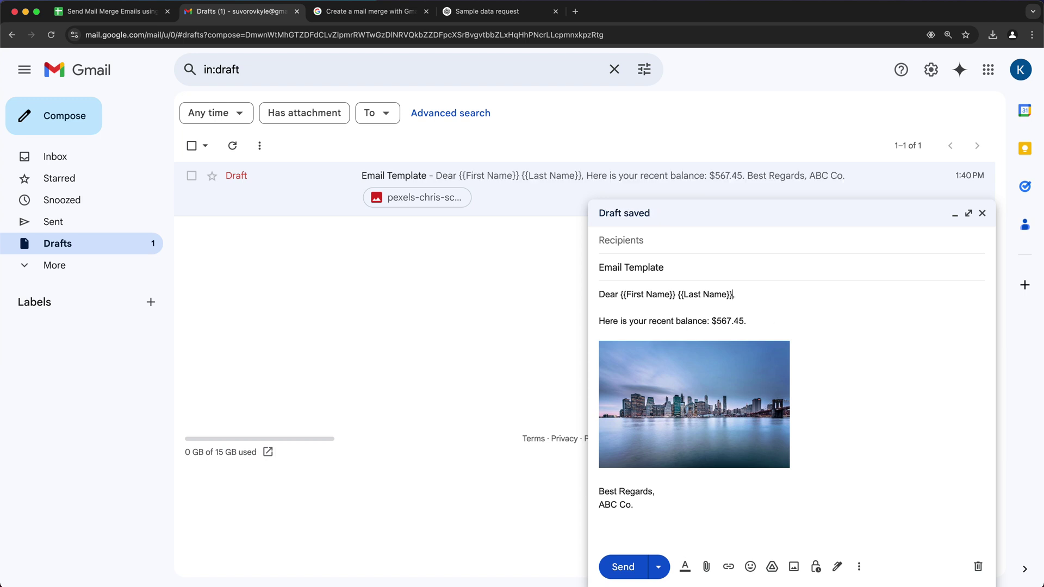
Replace the dollar amount in the draft's balance sentence with {{Amount}} and close the message so it stays a draft.
{"action": "left_click", "coordinate": [714, 321]}
{"action": "left_click_drag", "start_coordinate": [714, 321], "coordinate": [742, 321]}
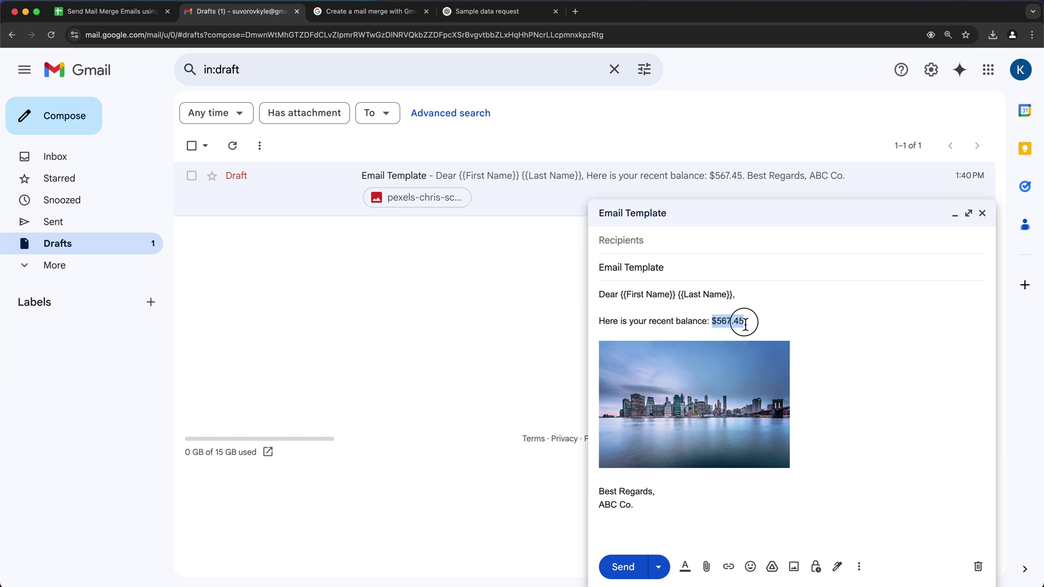
{"action": "key", "text": "BackSpace"}
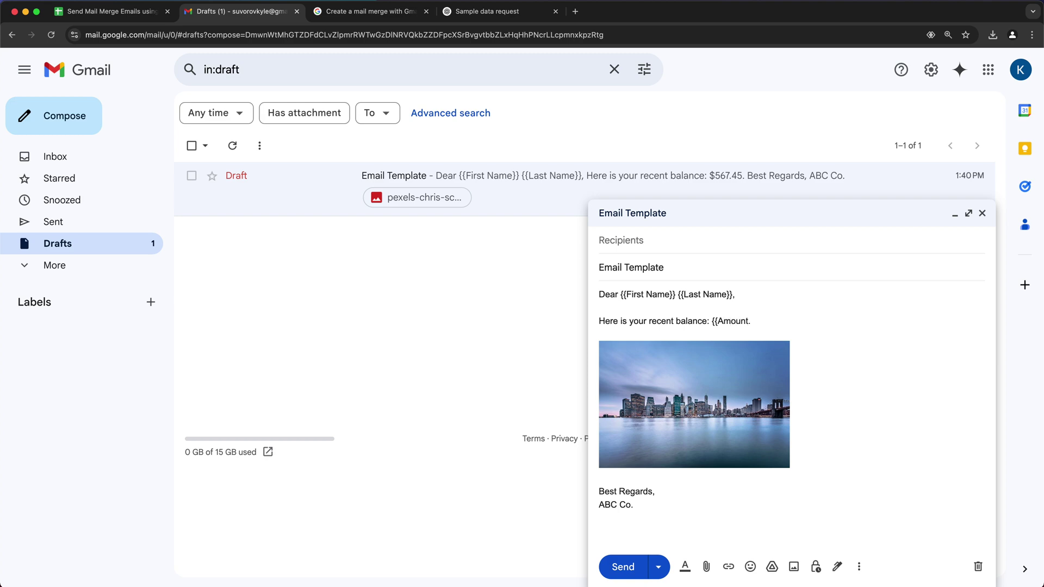
{"action": "left_click", "coordinate": [93, 11]}
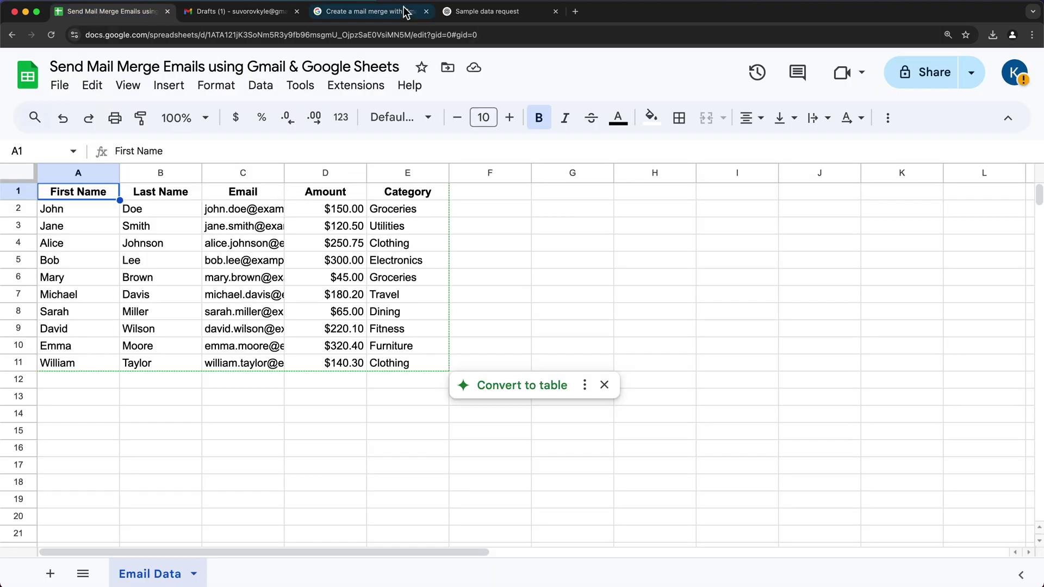
{"action": "left_click", "coordinate": [234, 12]}
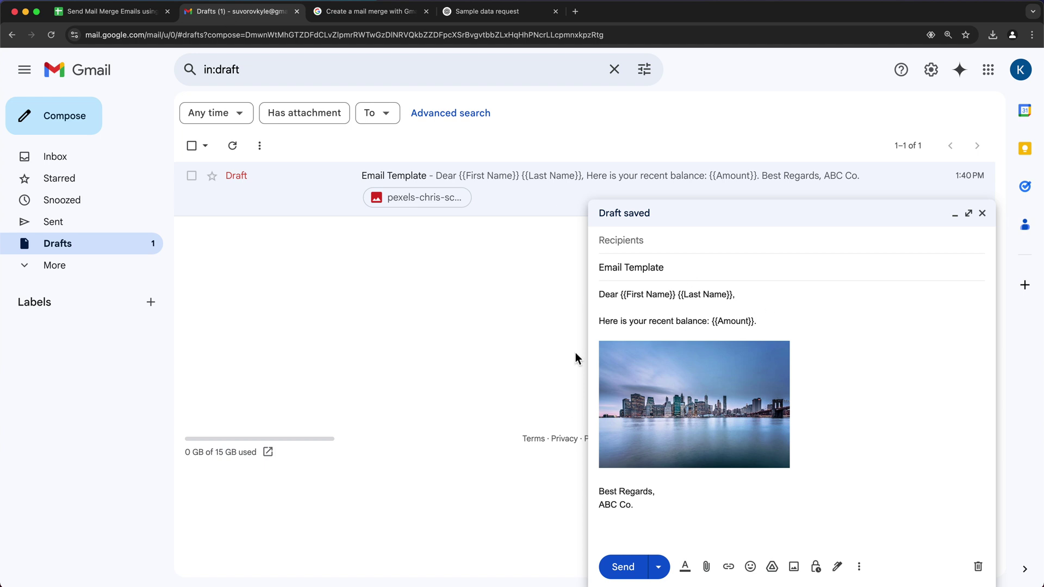
{"action": "left_click", "coordinate": [983, 214]}
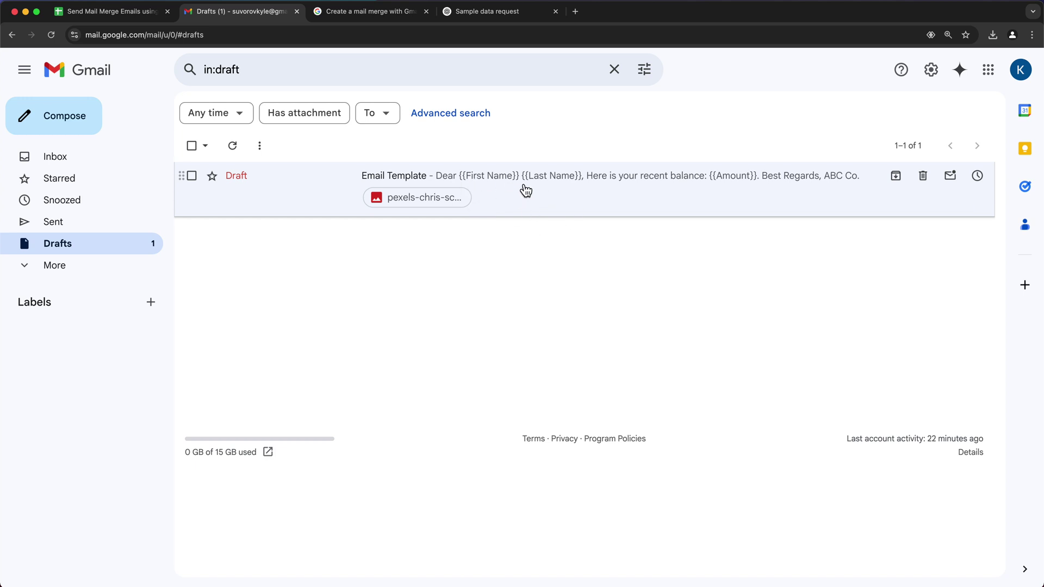
Switch to the Google Sheets spreadsheet and open its Apps Script project editor.
{"action": "left_click", "coordinate": [132, 15]}
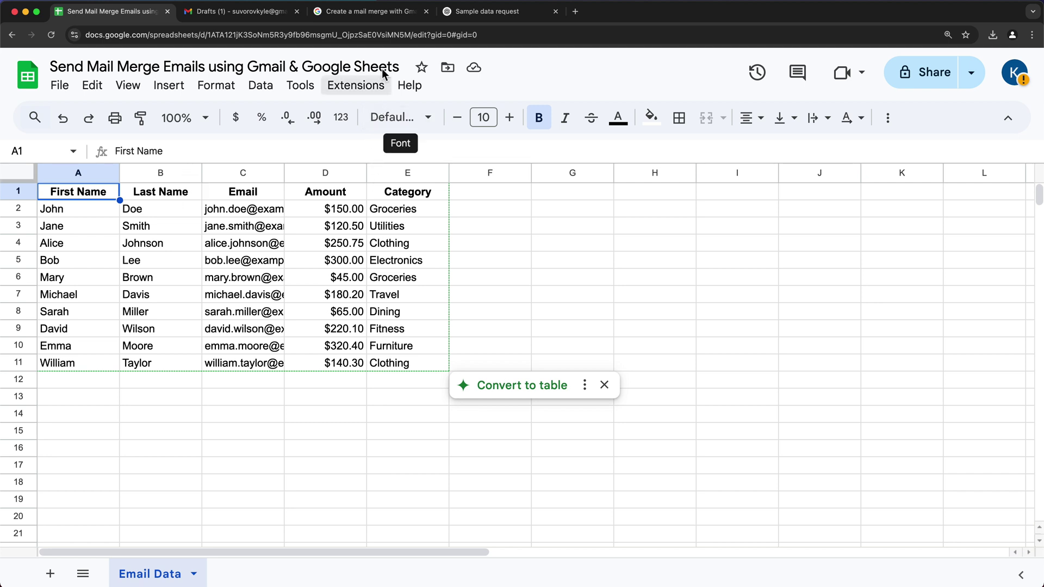
{"action": "left_click", "coordinate": [378, 13]}
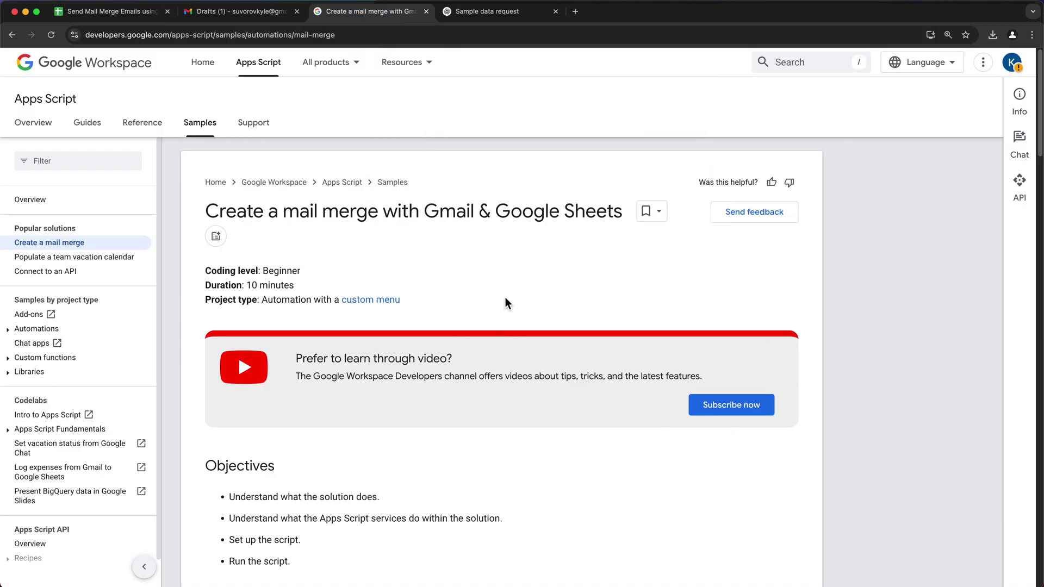
{"action": "left_click", "coordinate": [123, 14]}
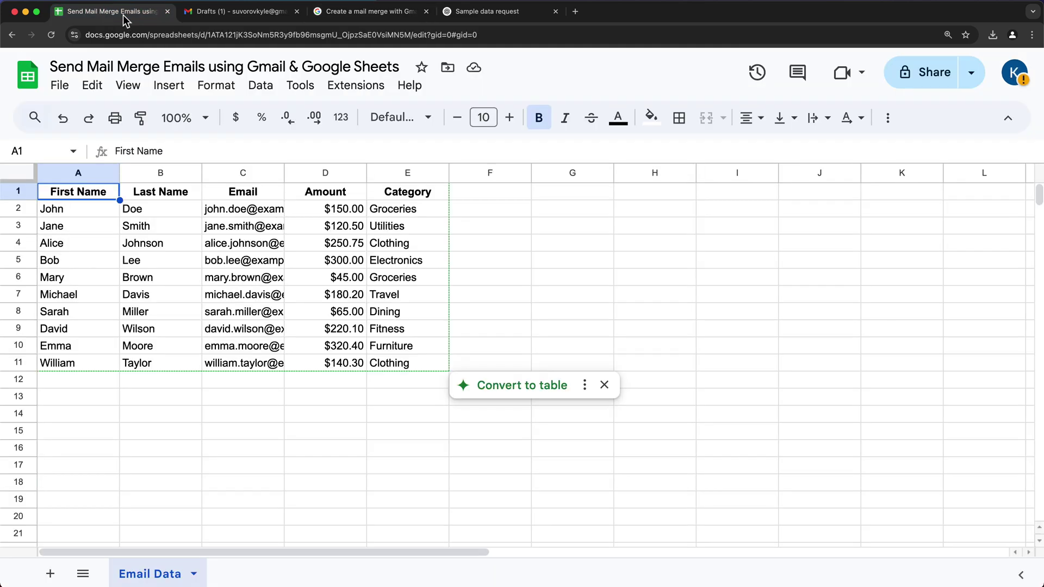
{"action": "left_click", "coordinate": [349, 91]}
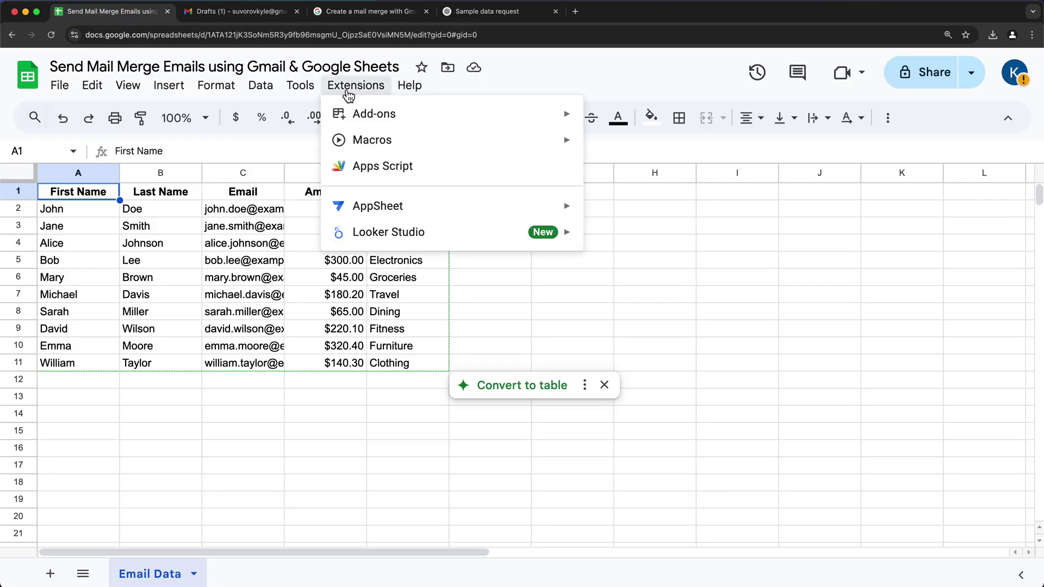
{"action": "left_click", "coordinate": [401, 173]}
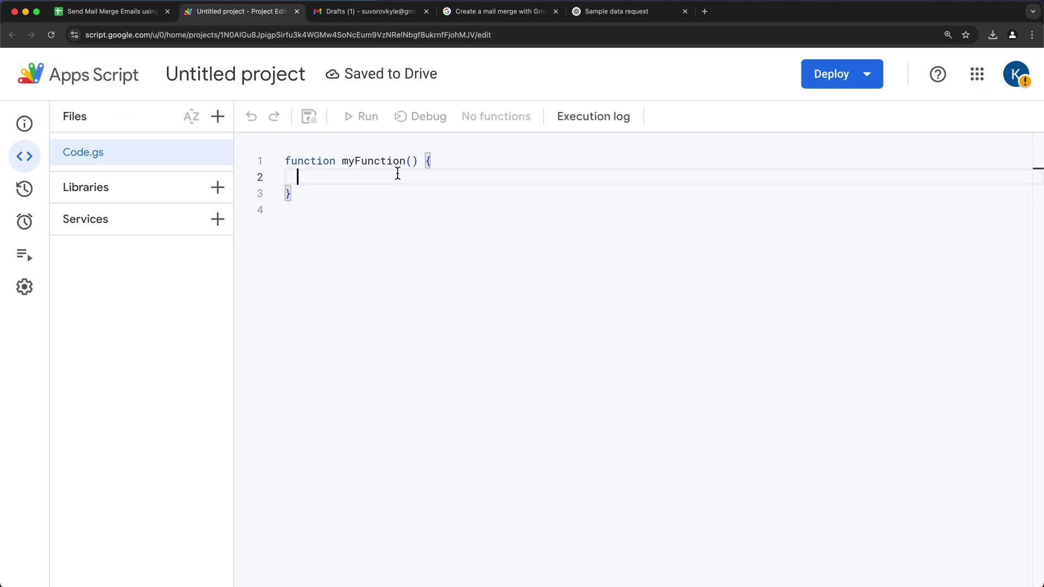
Rename the untitled Apps Script project as "Mail Merge Gmail Google Sheets".
{"action": "left_click", "coordinate": [297, 139]}
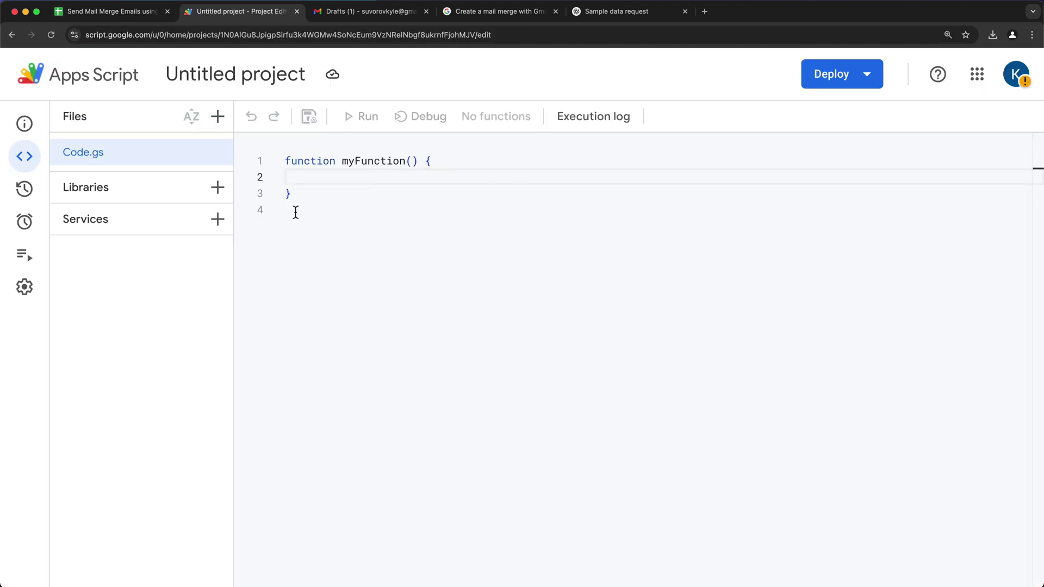
{"action": "left_click", "coordinate": [242, 81]}
{"action": "type", "text": "M"}
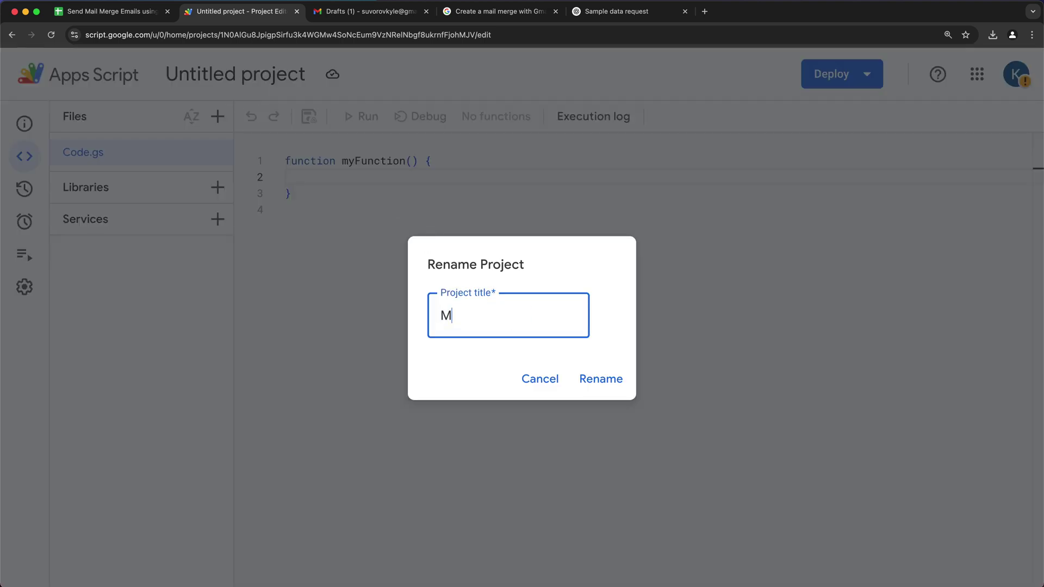
{"action": "type", "text": "ail Merge Gmail google SHeets"}
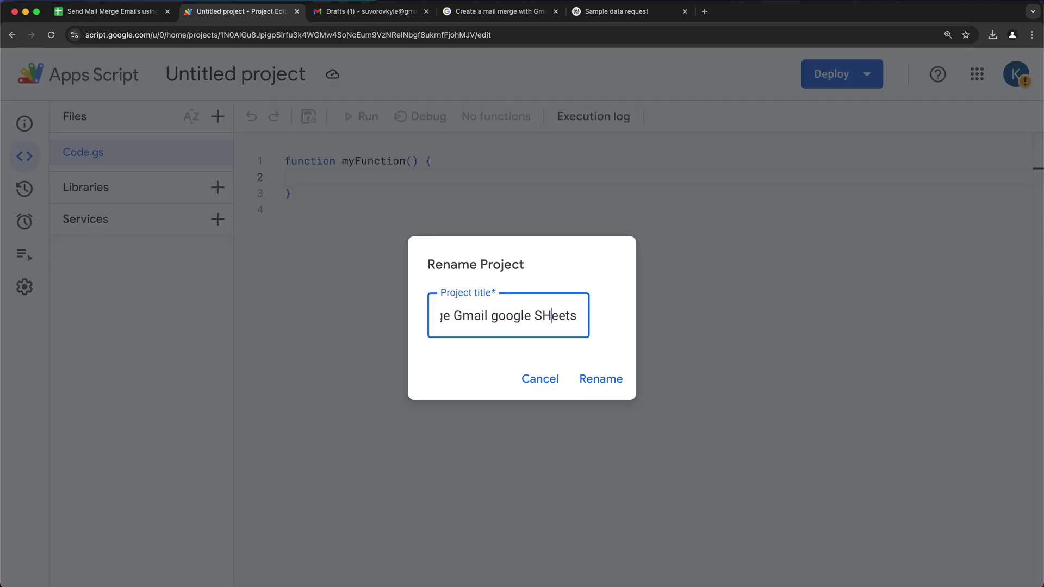
{"action": "key", "text": "BackSpace"}
{"action": "key", "text": "BackSpace"}
{"action": "key", "text": "BackSpace"}
{"action": "key", "text": "BackSpace"}
{"action": "key", "text": "BackSpace"}
{"action": "type", "text": "heet"}
{"action": "left_click", "coordinate": [534, 315]}
{"action": "left_click", "coordinate": [507, 316]}
{"action": "key", "text": "BackSpace"}
{"action": "type", "text": "G"}
{"action": "left_click", "coordinate": [601, 379]}
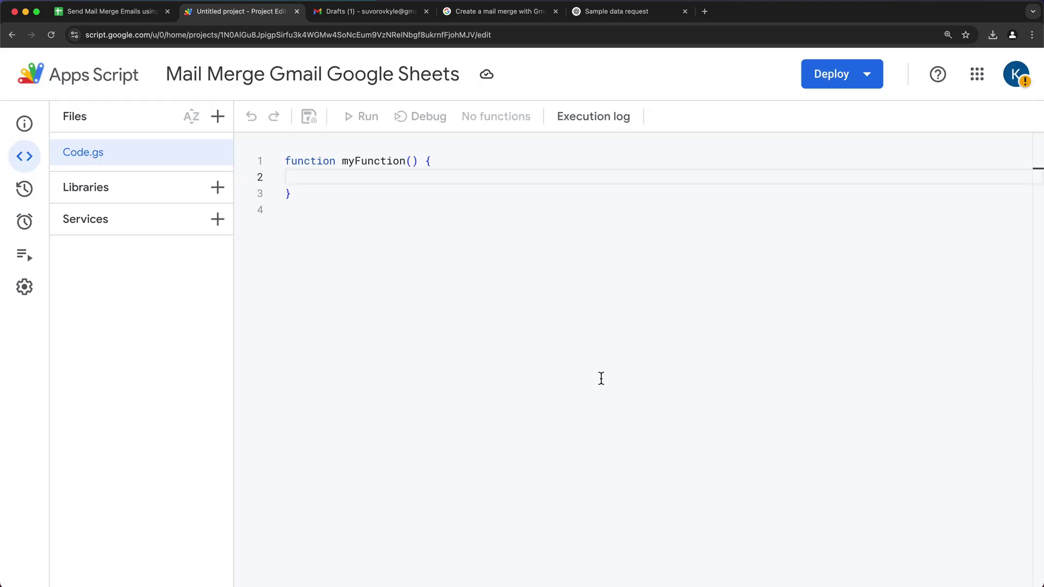
Switch to Google's mail merge sample page, expand the source code under Review the code, and look over the Code.gs listing.
{"action": "left_click", "coordinate": [505, 13]}
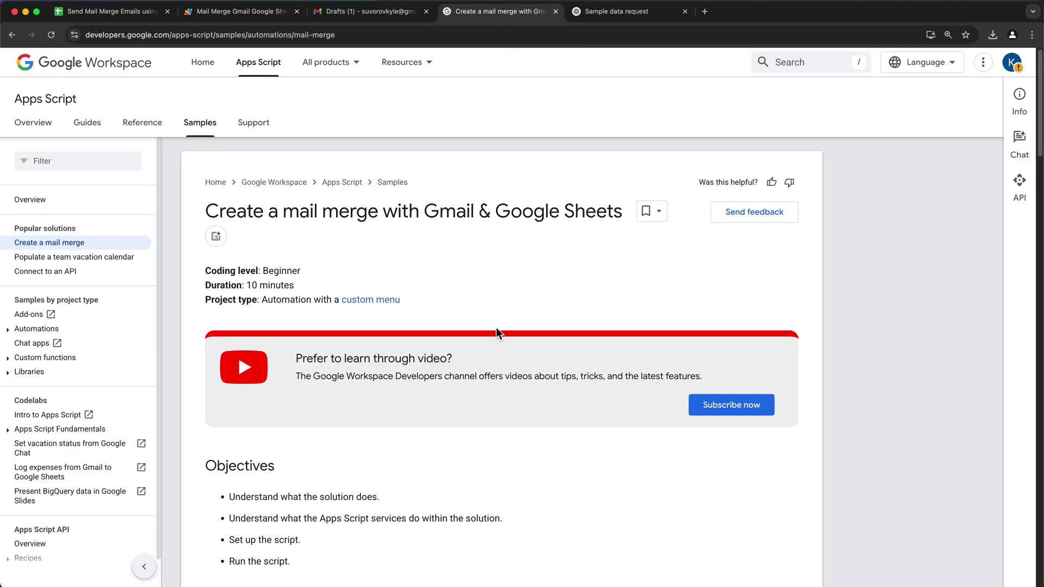
{"action": "scroll", "coordinate": [496, 320], "scroll_direction": "down", "scroll_amount": 8}
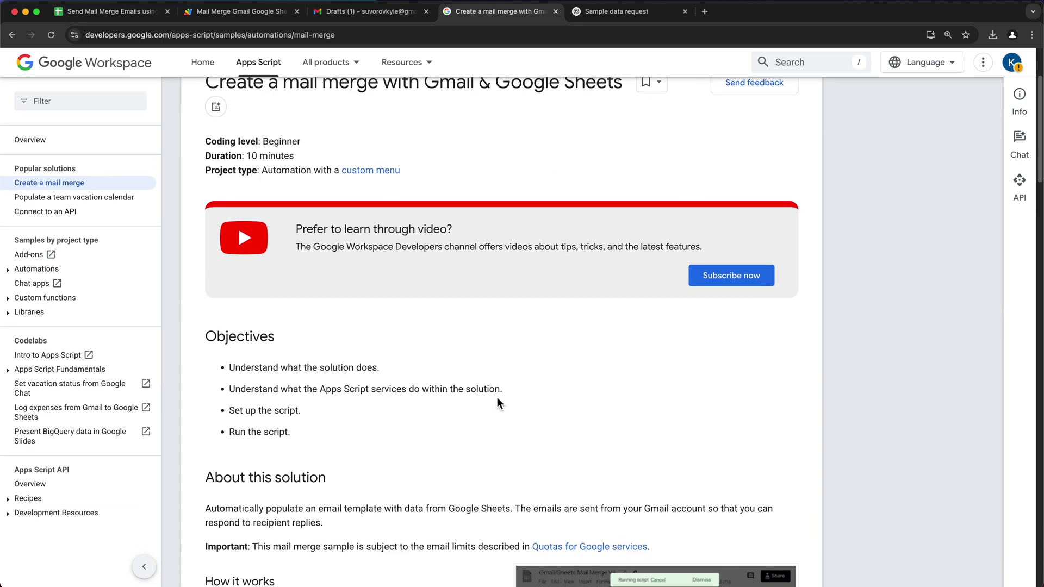
{"action": "scroll", "coordinate": [501, 391], "scroll_direction": "down", "scroll_amount": 2}
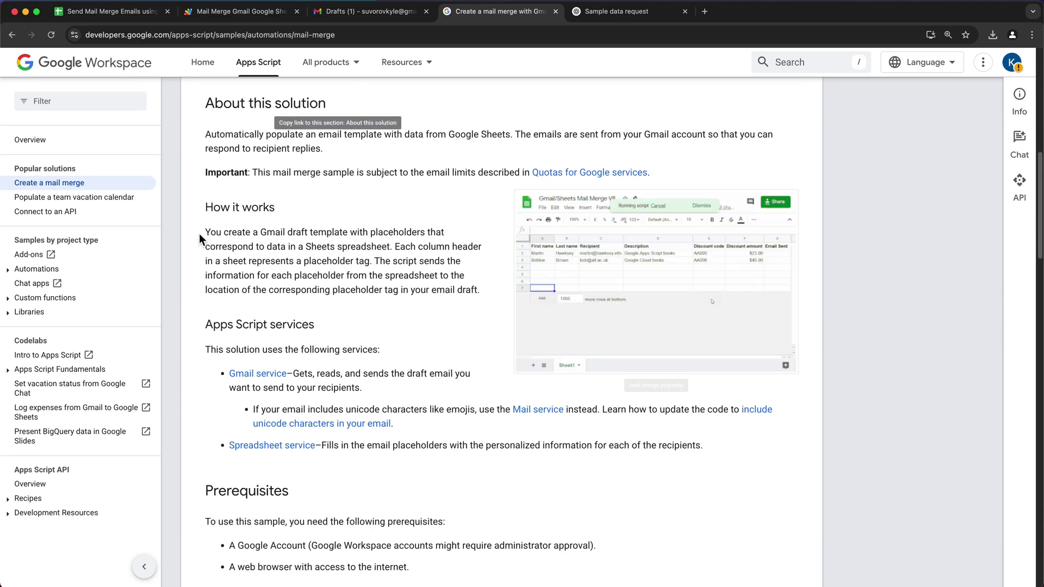
{"action": "scroll", "coordinate": [375, 290], "scroll_direction": "down", "scroll_amount": 8}
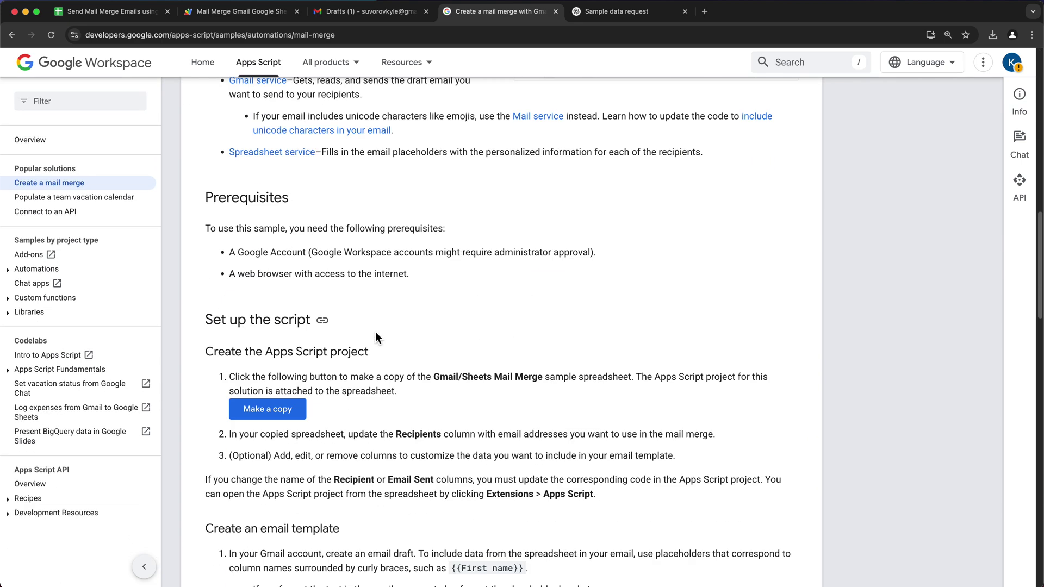
{"action": "scroll", "coordinate": [391, 279], "scroll_direction": "down", "scroll_amount": 5}
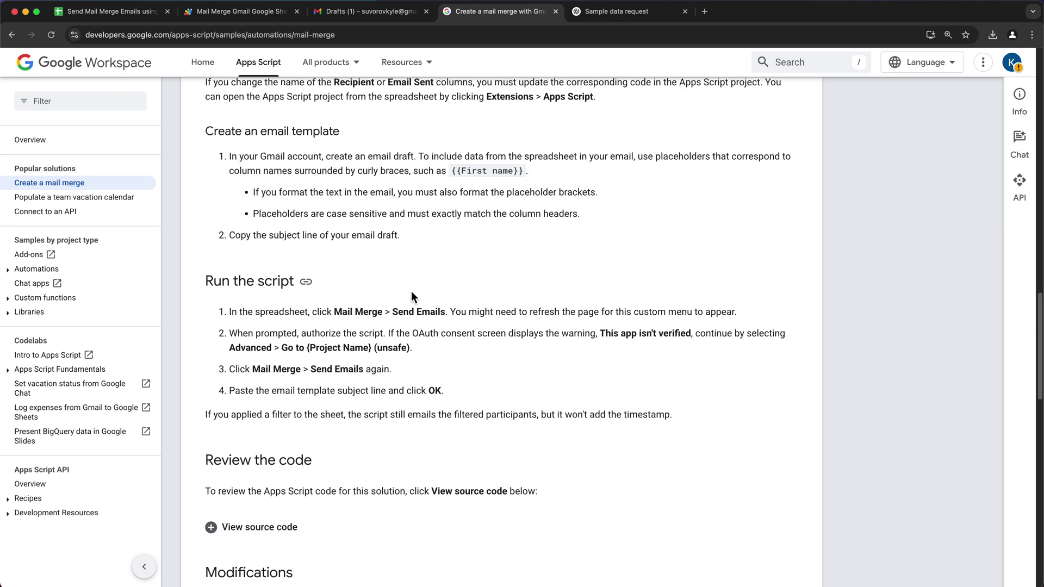
{"action": "scroll", "coordinate": [411, 293], "scroll_direction": "down", "scroll_amount": 2}
{"action": "scroll", "coordinate": [435, 326], "scroll_direction": "down", "scroll_amount": 2}
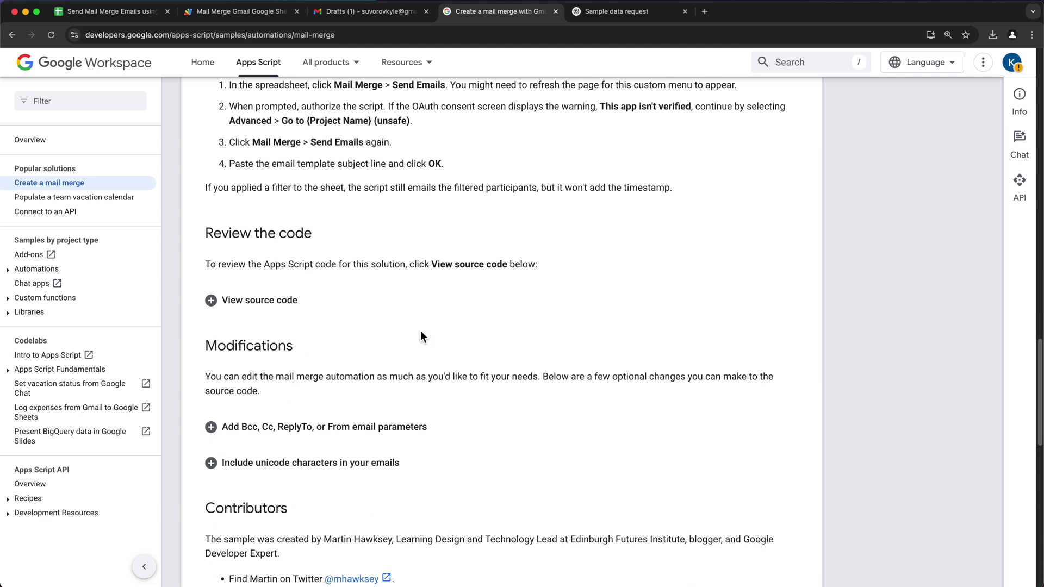
{"action": "left_click", "coordinate": [265, 310]}
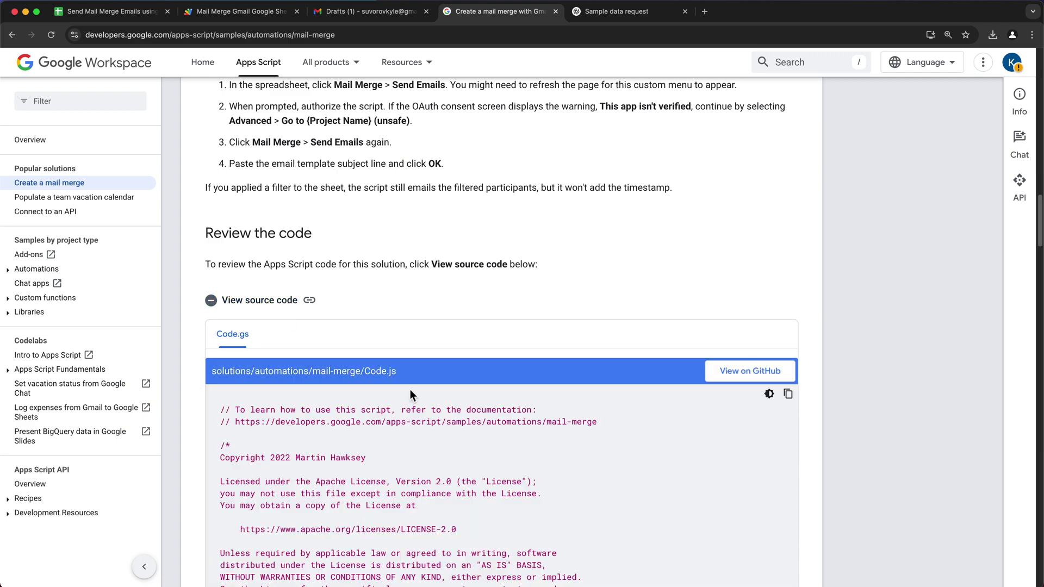
{"action": "scroll", "coordinate": [413, 390], "scroll_direction": "down", "scroll_amount": 6}
{"action": "scroll", "coordinate": [415, 386], "scroll_direction": "up", "scroll_amount": 3}
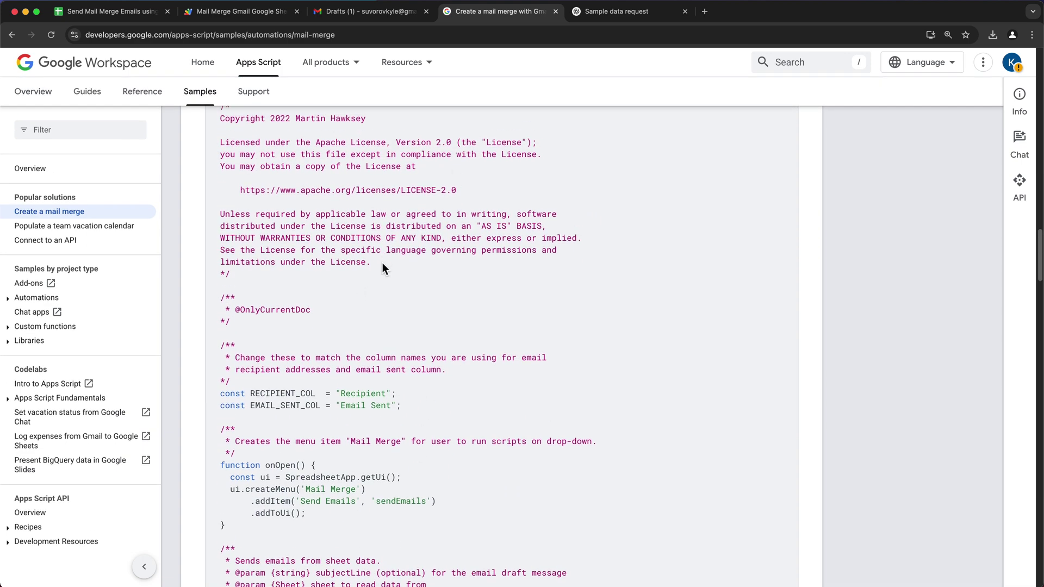
{"action": "scroll", "coordinate": [383, 266], "scroll_direction": "up", "scroll_amount": 5}
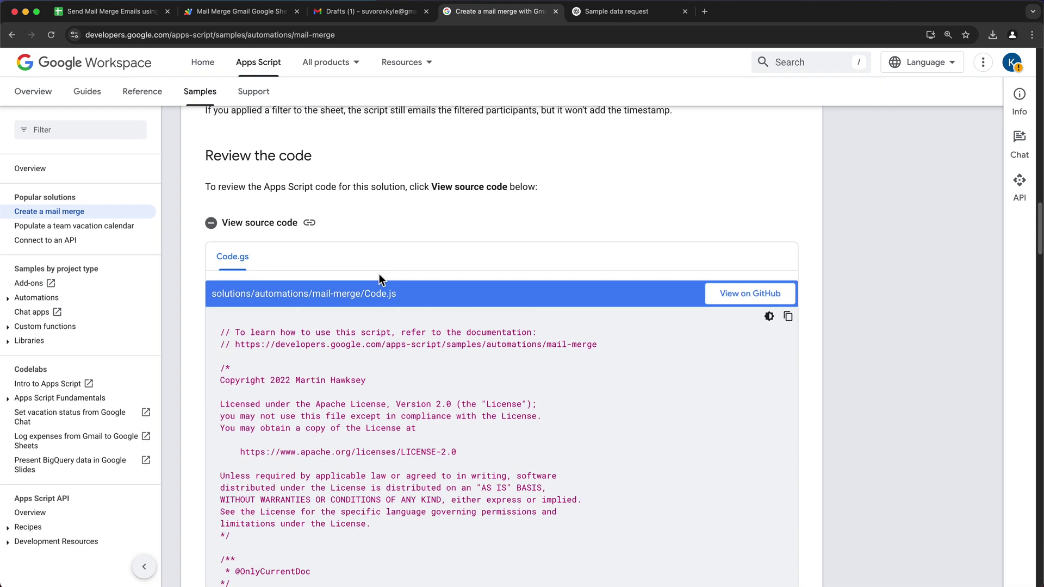
Copy Google's sample mail merge code, replace the default function in the project's Code.gs with it, and save the project.
{"action": "left_click", "coordinate": [794, 322]}
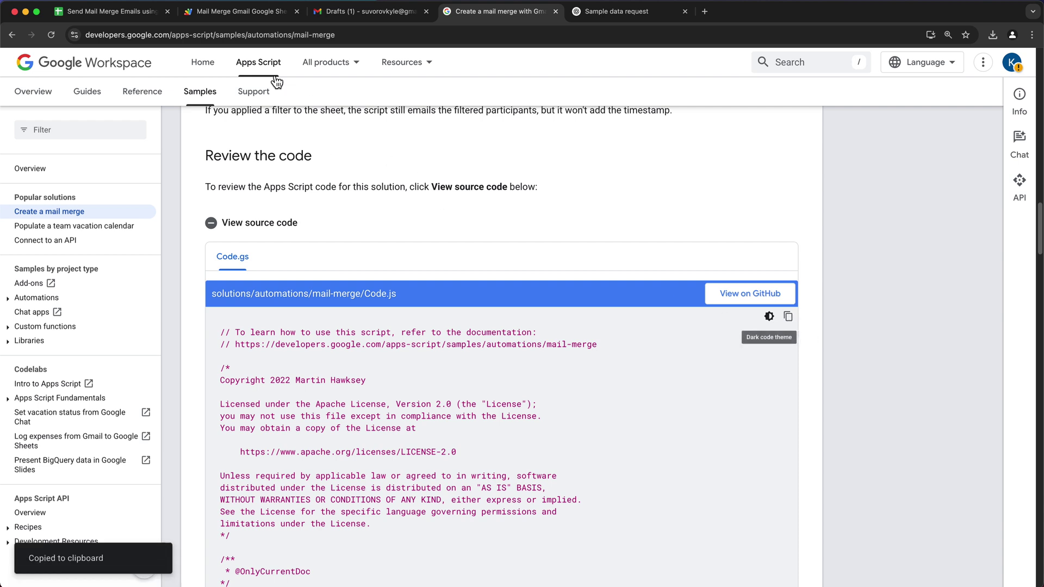
{"action": "left_click", "coordinate": [226, 13]}
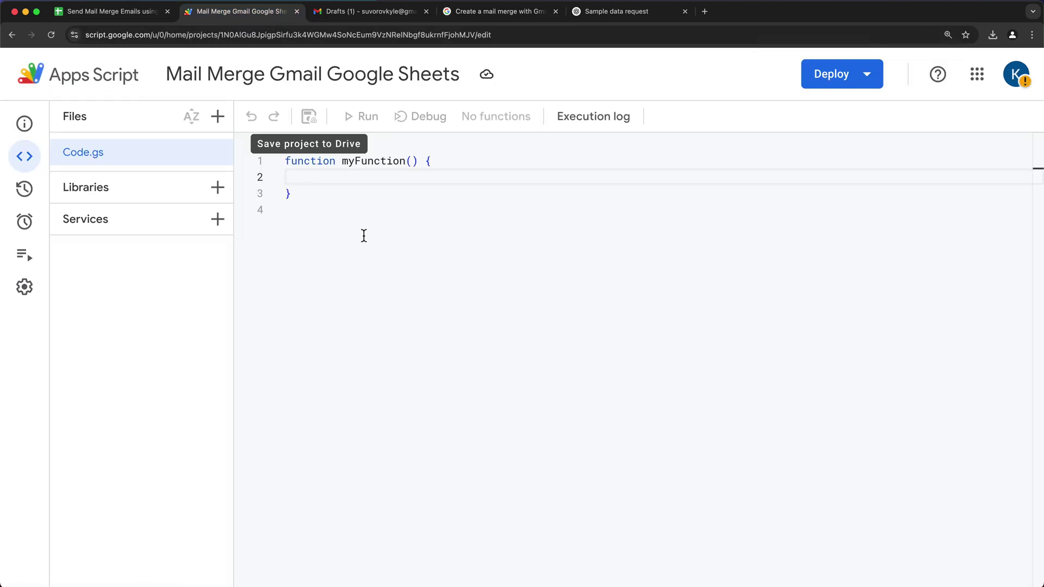
{"action": "key", "text": "ctrl+a"}
{"action": "key", "text": "BackSpace"}
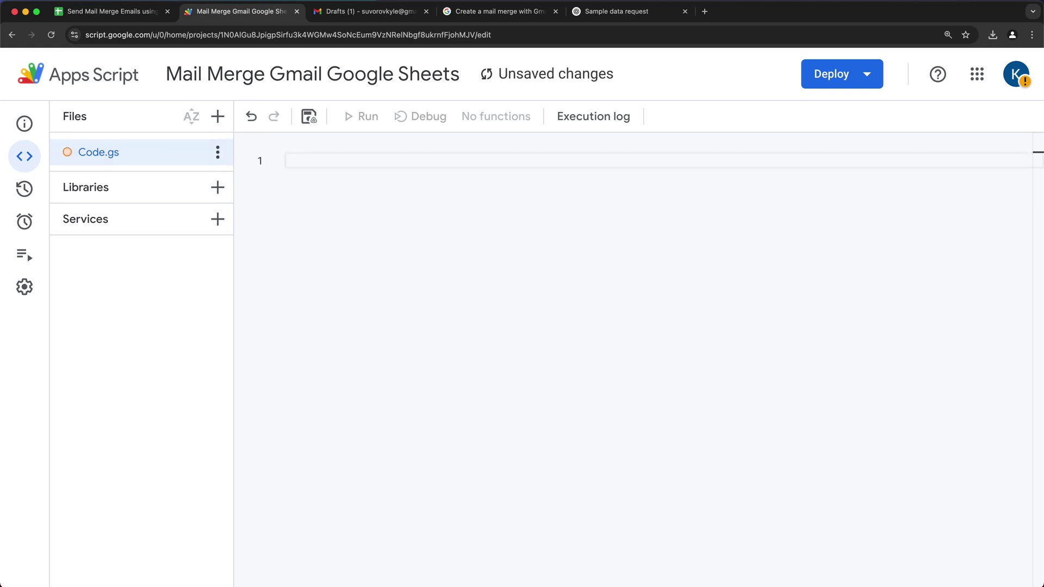
{"action": "key", "text": "ctrl+v"}
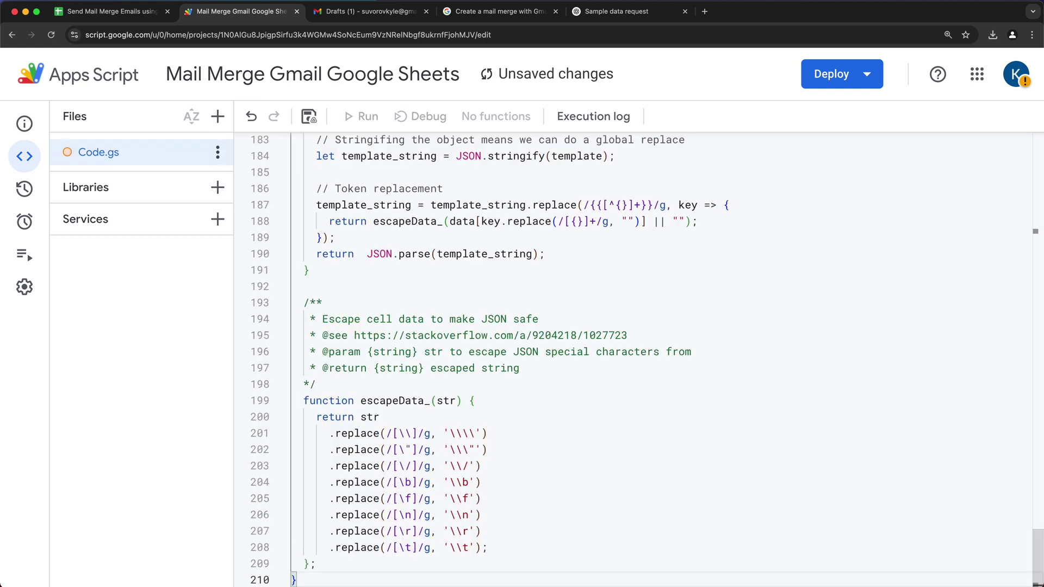
{"action": "scroll", "coordinate": [376, 318], "scroll_direction": "up", "scroll_amount": 20}
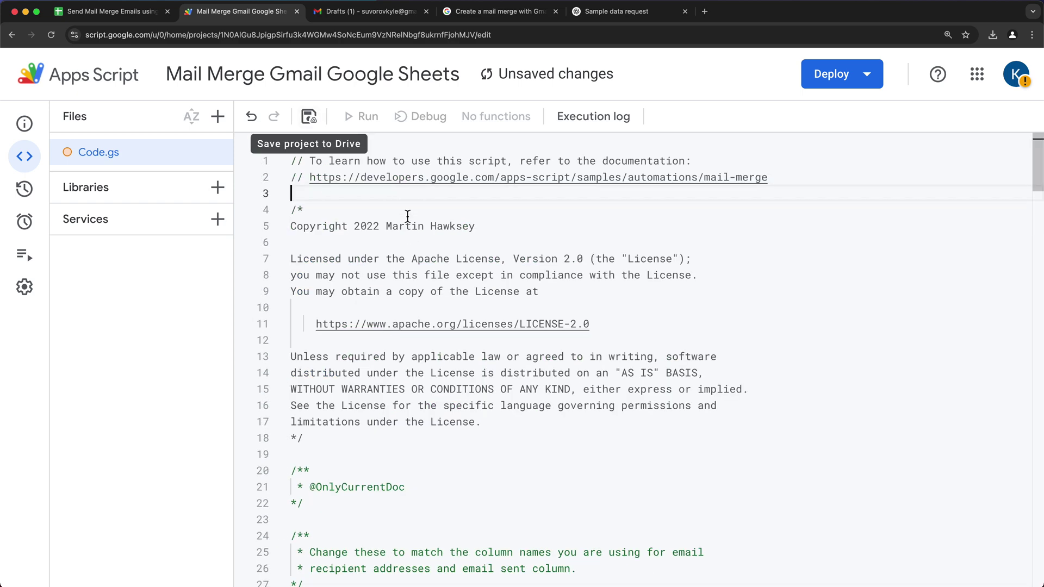
{"action": "key", "text": "super+s"}
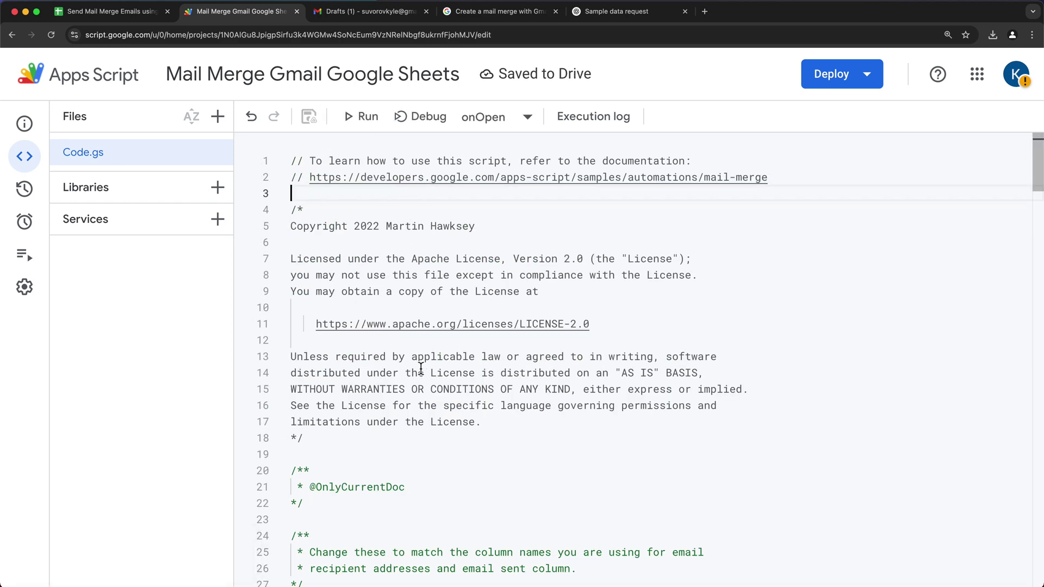
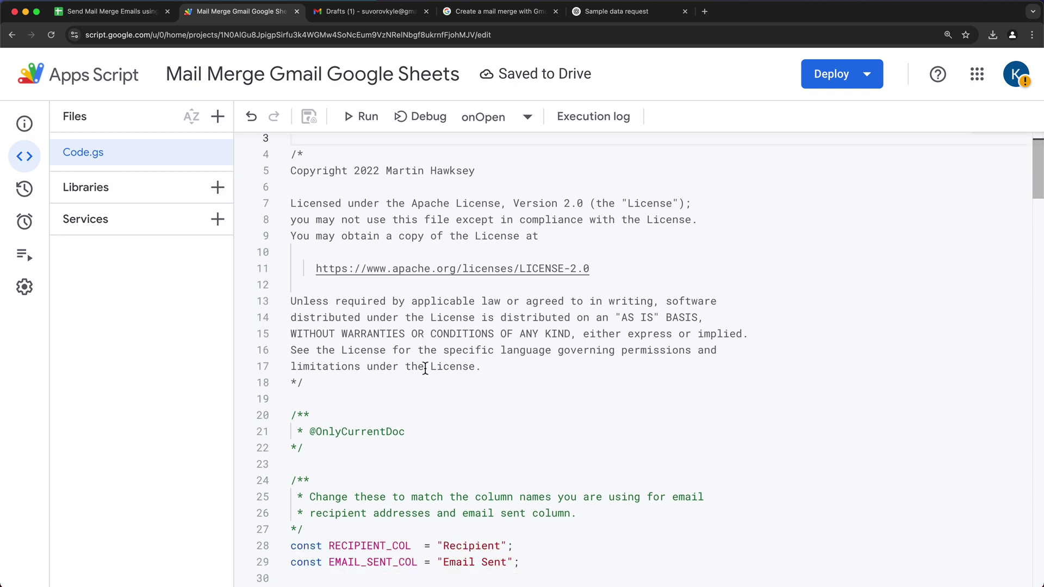
Check the spreadsheet's email column header and set the RECIPIENT_COL constant in Code.gs to "Email".
{"action": "scroll", "coordinate": [425, 371], "scroll_direction": "down", "scroll_amount": 3}
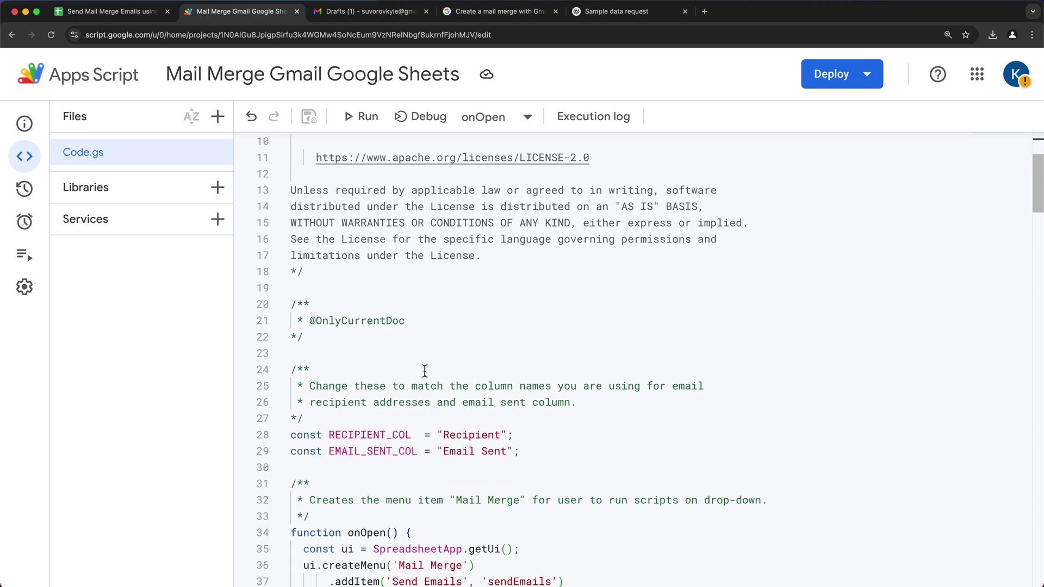
{"action": "scroll", "coordinate": [404, 371], "scroll_direction": "down", "scroll_amount": 2}
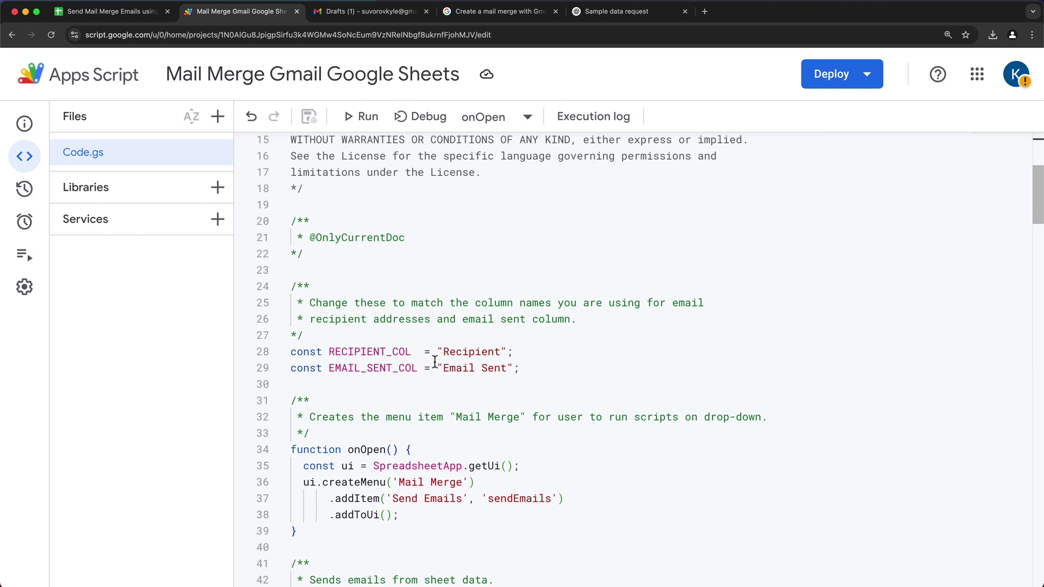
{"action": "scroll", "coordinate": [435, 361], "scroll_direction": "down", "scroll_amount": 1}
{"action": "double_click", "coordinate": [469, 326]}
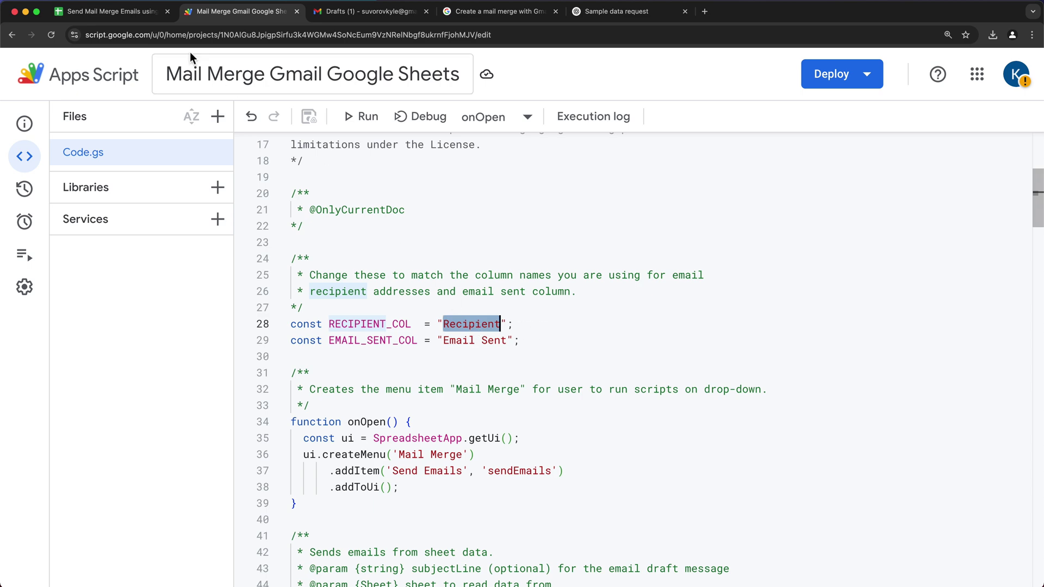
{"action": "left_click", "coordinate": [100, 17]}
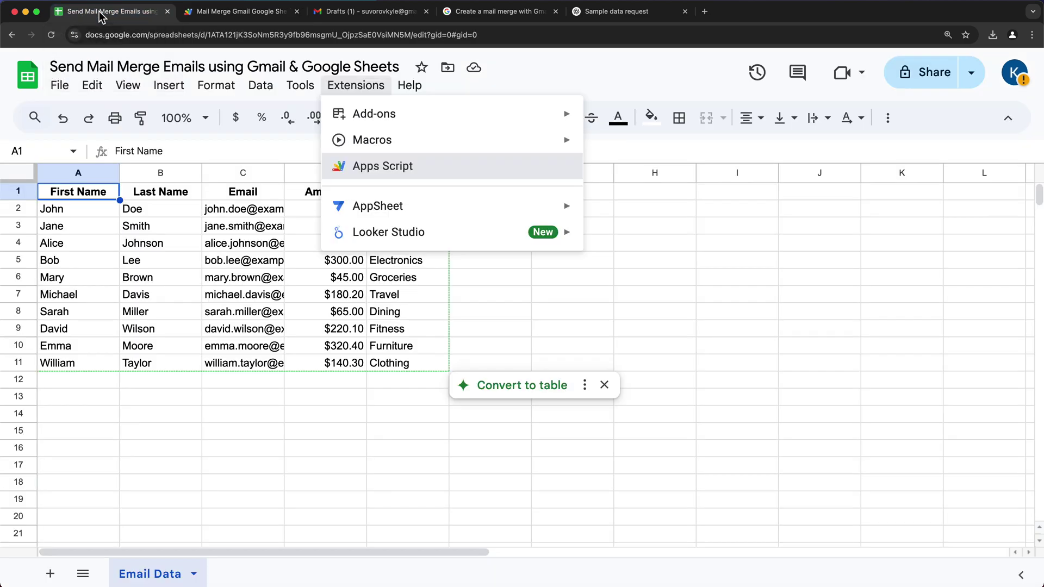
{"action": "left_click", "coordinate": [252, 199]}
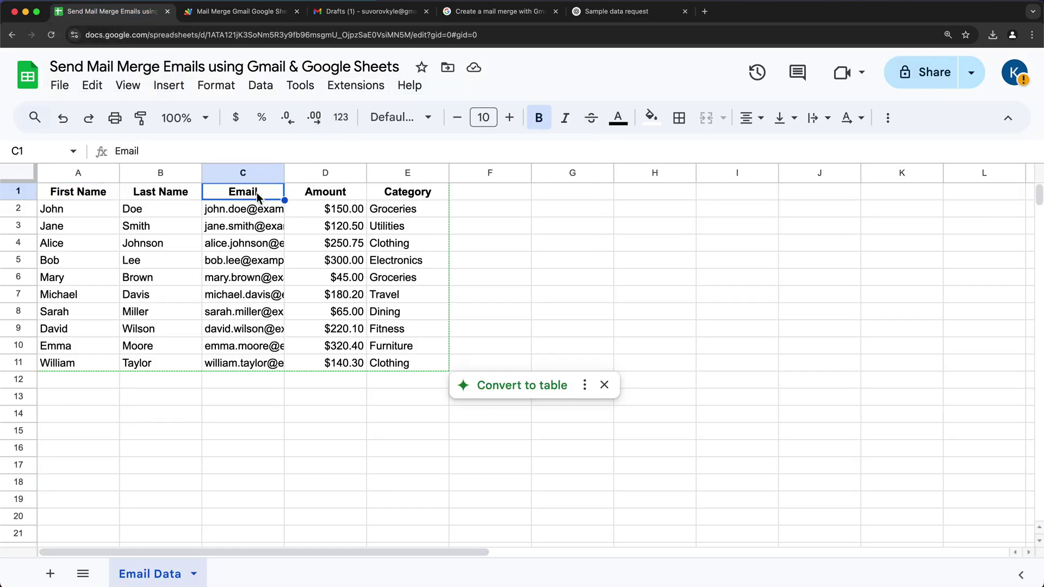
{"action": "left_click", "coordinate": [244, 20]}
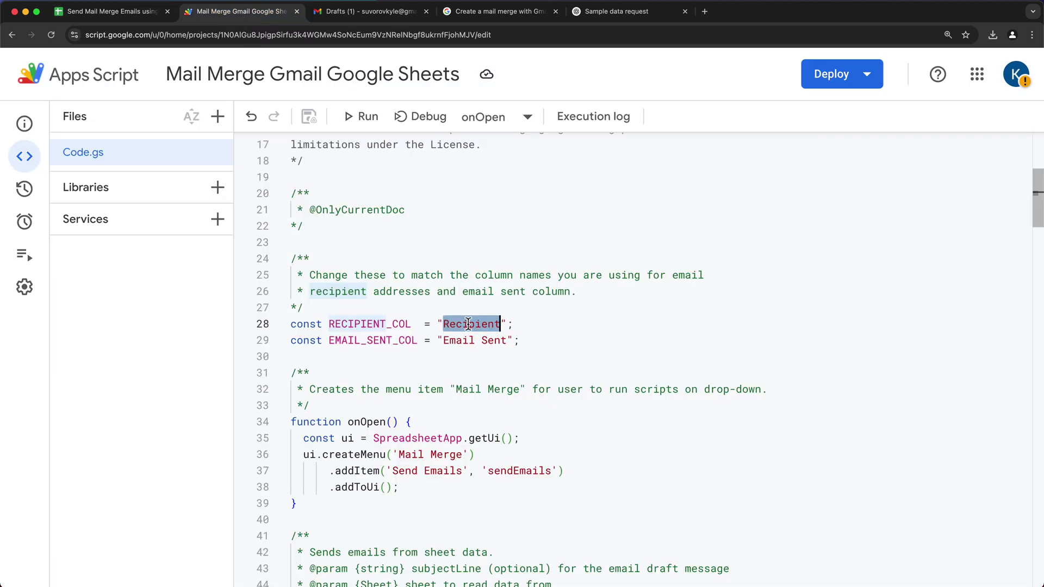
{"action": "type", "text": "Email"}
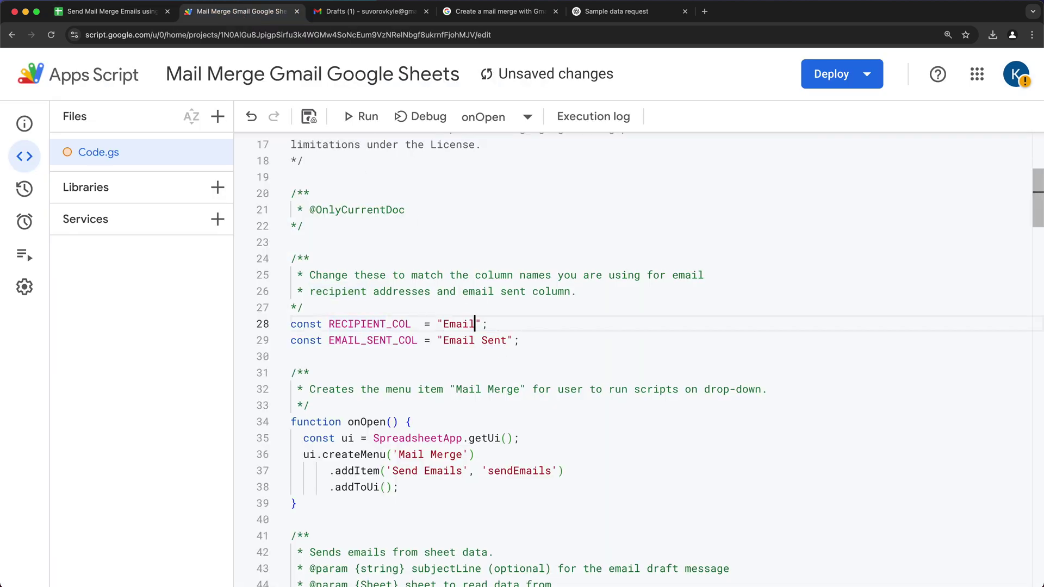
Copy the EMAIL_SENT_COL value from the script and add it to the spreadsheet as the header "Email Sent" in cell F1.
{"action": "double_click", "coordinate": [395, 341]}
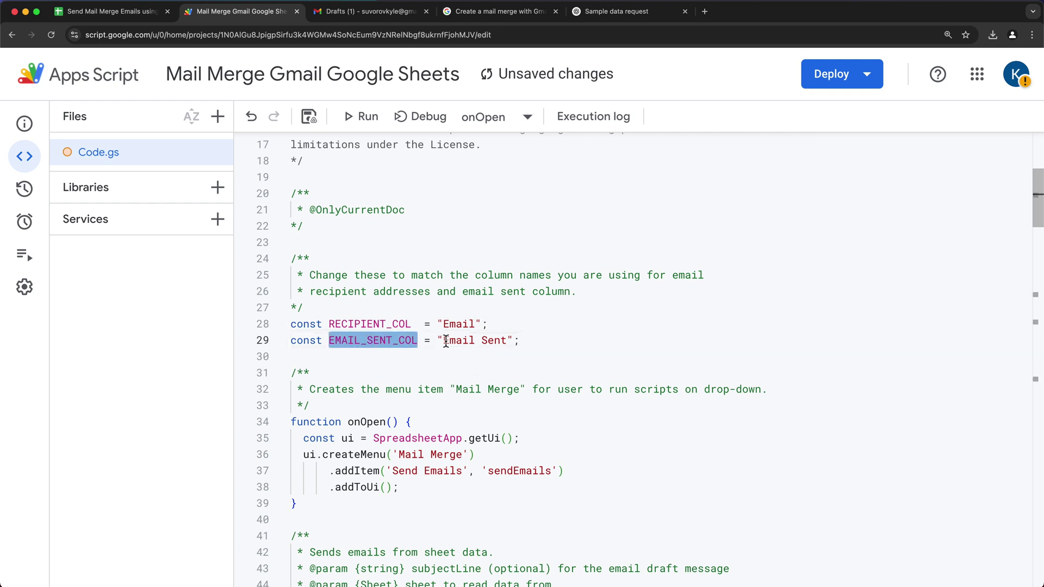
{"action": "left_click_drag", "start_coordinate": [447, 344], "coordinate": [508, 347]}
{"action": "key", "text": "ctrl+c"}
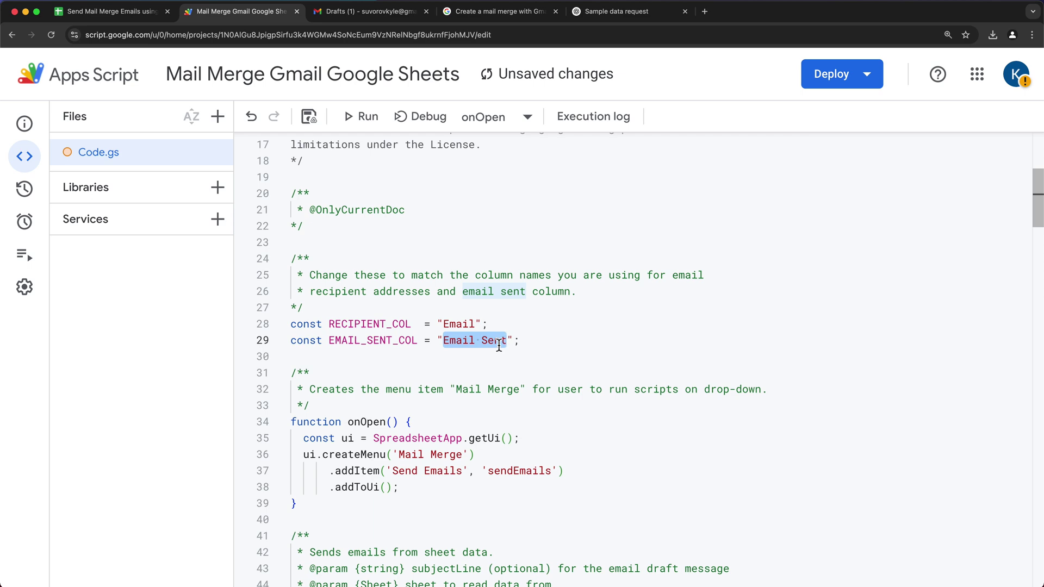
{"action": "left_click", "coordinate": [107, 11]}
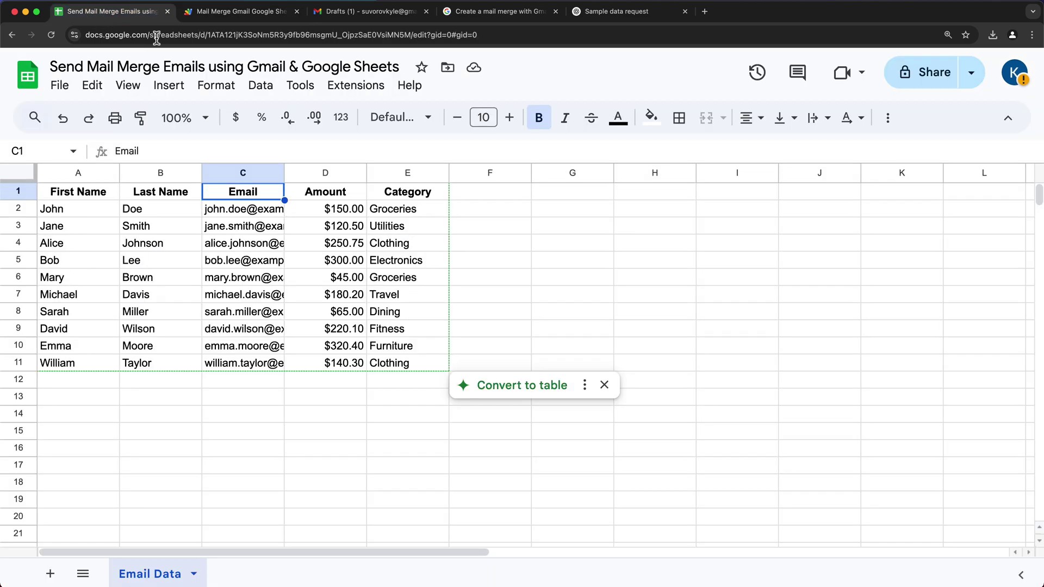
{"action": "left_click", "coordinate": [491, 196]}
{"action": "key", "text": "ctrl+v"}
{"action": "left_click", "coordinate": [489, 224]}
{"action": "left_click", "coordinate": [480, 197]}
{"action": "key", "text": "ctrl+b"}
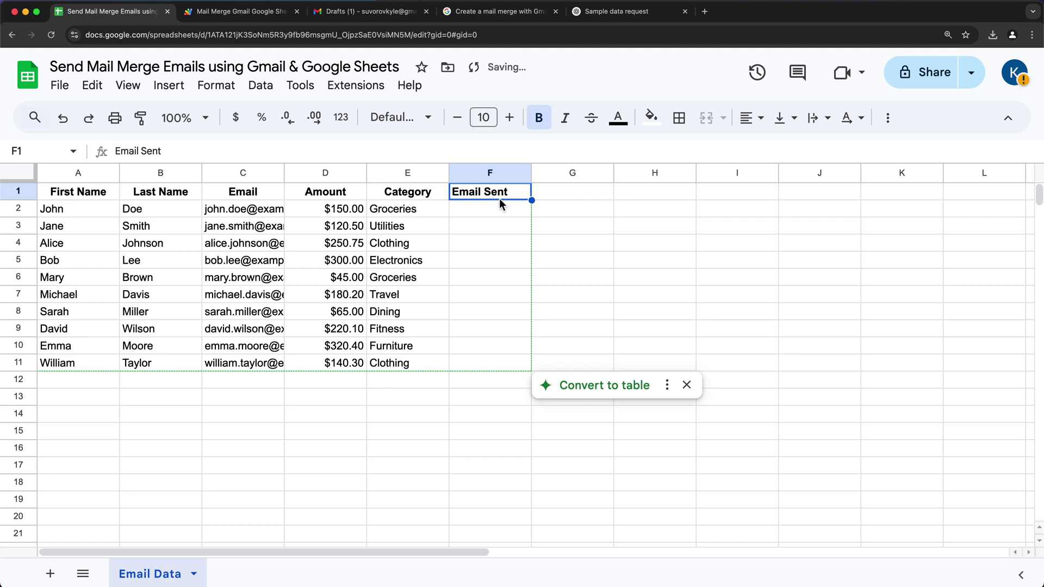
Copy the Category header's formatting onto the Email Sent header in F1.
{"action": "left_click", "coordinate": [494, 242]}
{"action": "left_click", "coordinate": [410, 195]}
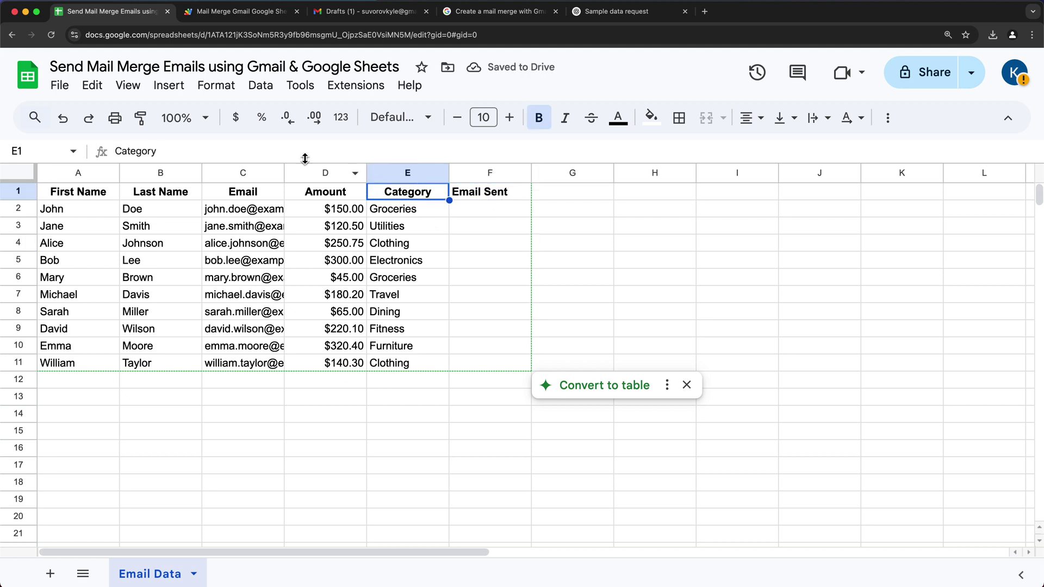
{"action": "left_click", "coordinate": [140, 118]}
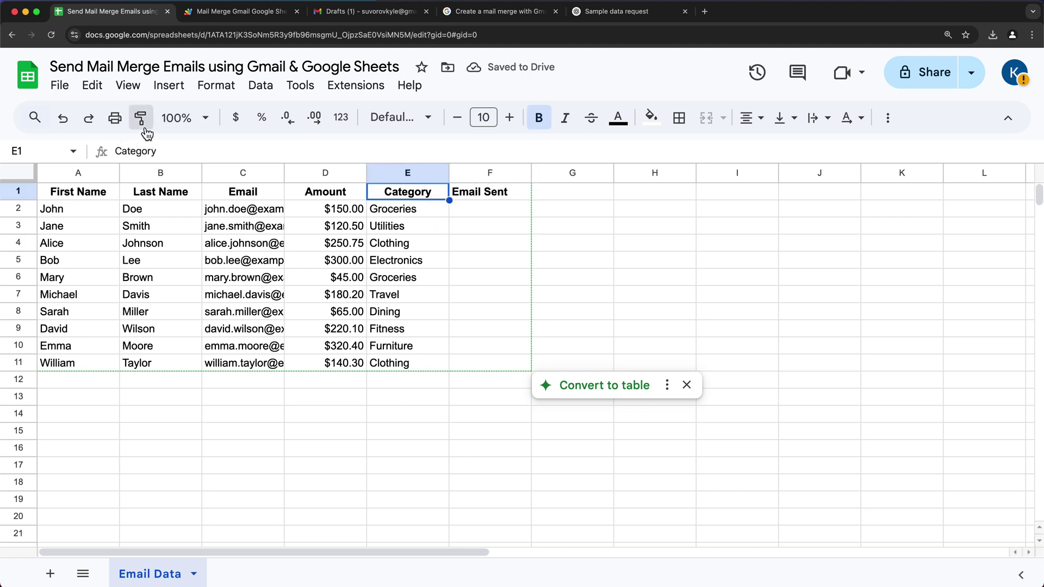
{"action": "left_click", "coordinate": [474, 197]}
{"action": "left_click", "coordinate": [466, 294]}
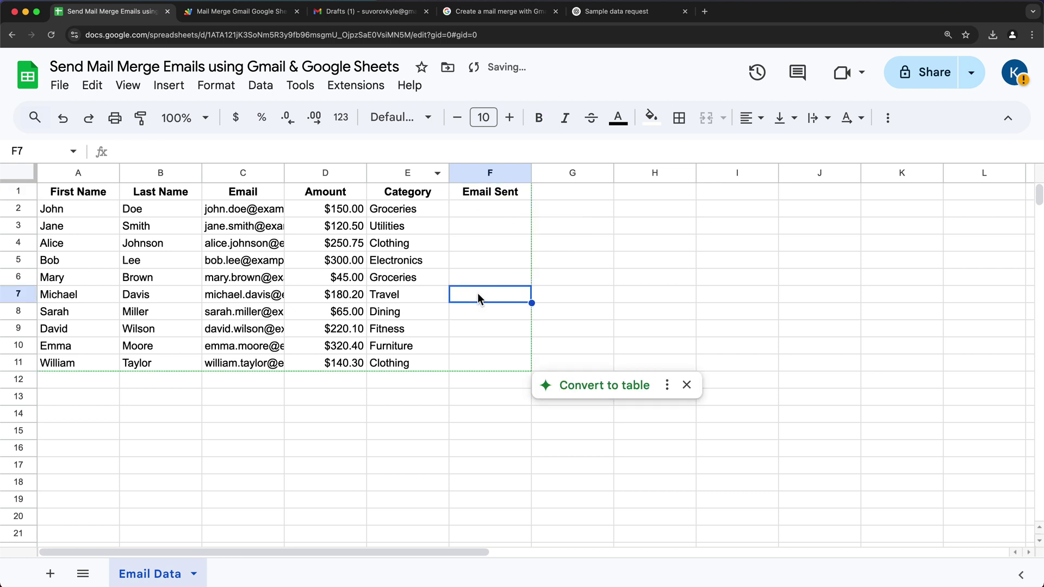
Look over the empty cells under Email Sent and widen the Email column so the full addresses fit.
{"action": "left_click_drag", "start_coordinate": [486, 211], "coordinate": [488, 359]}
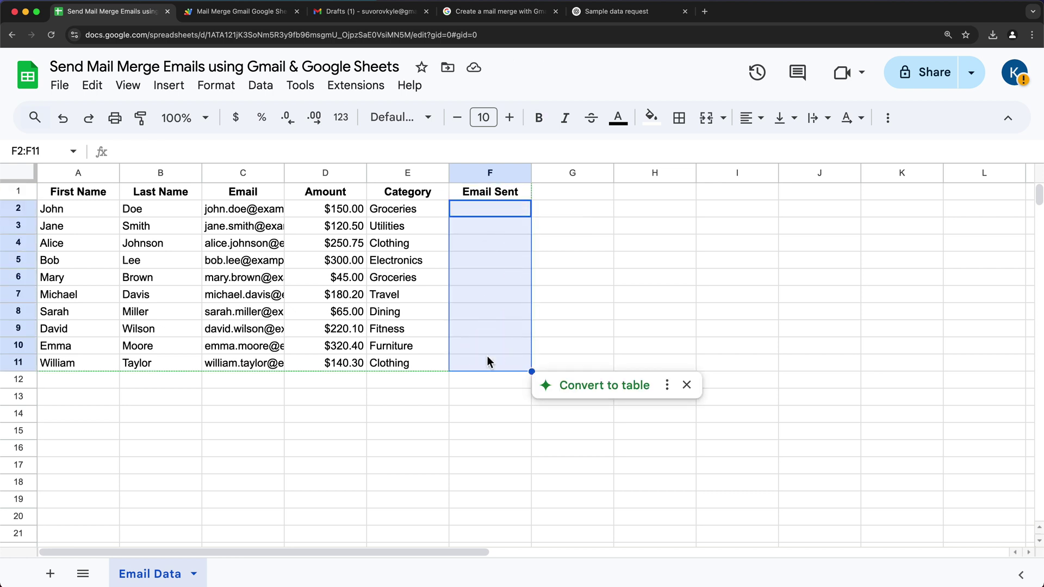
{"action": "left_click", "coordinate": [484, 195]}
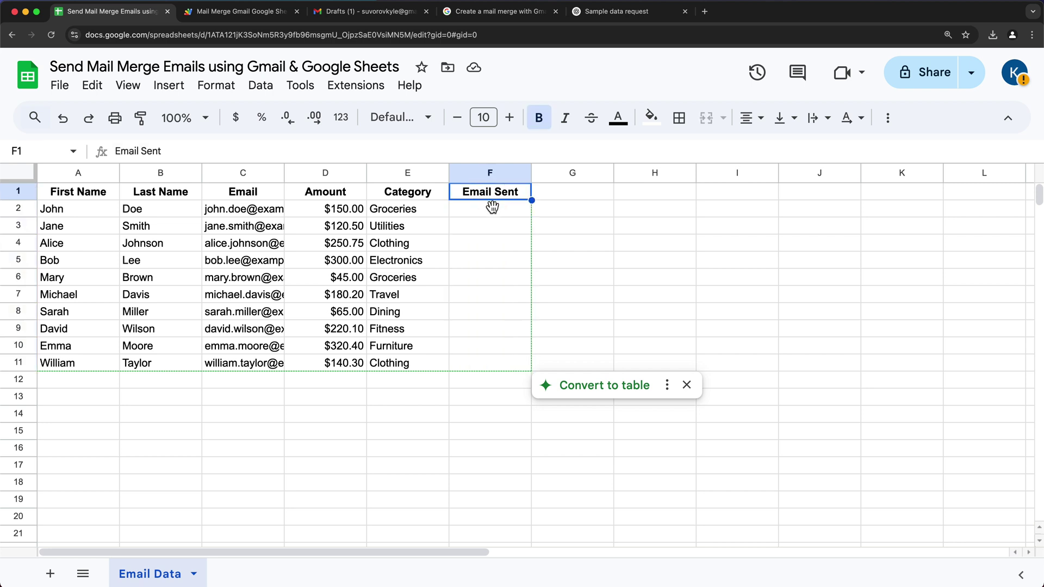
{"action": "left_click", "coordinate": [252, 197]}
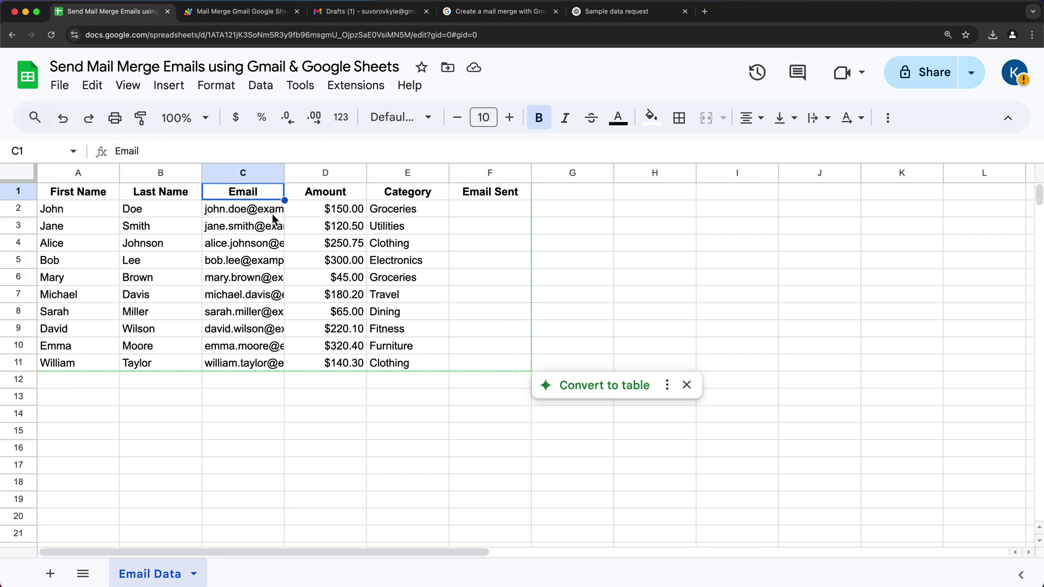
{"action": "left_click_drag", "start_coordinate": [287, 174], "coordinate": [348, 173]}
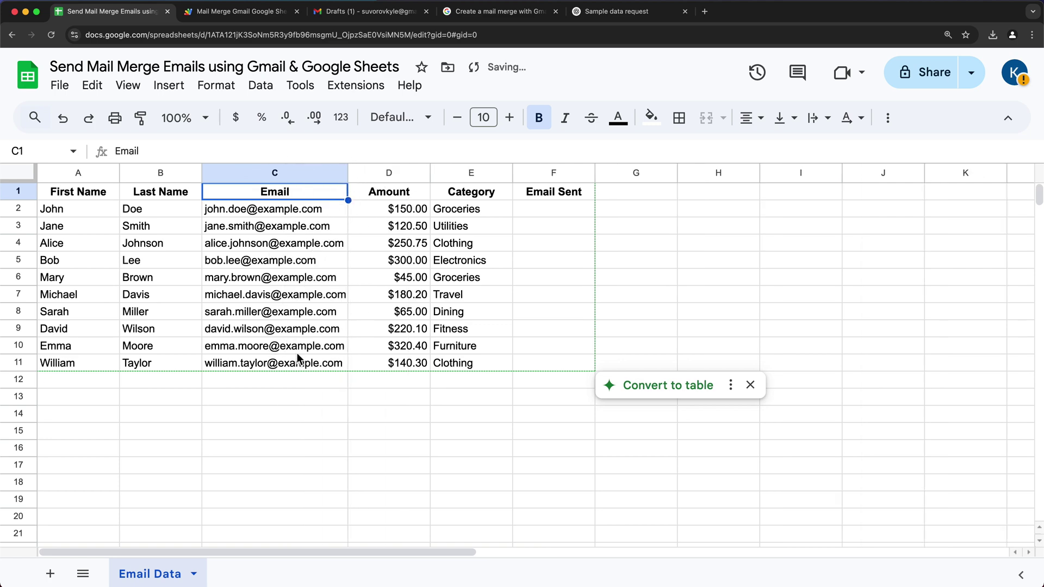
Return to the Apps Script editor, review the onOpen and sendEmails functions in Code.gs, and save the script.
{"action": "left_click", "coordinate": [235, 15]}
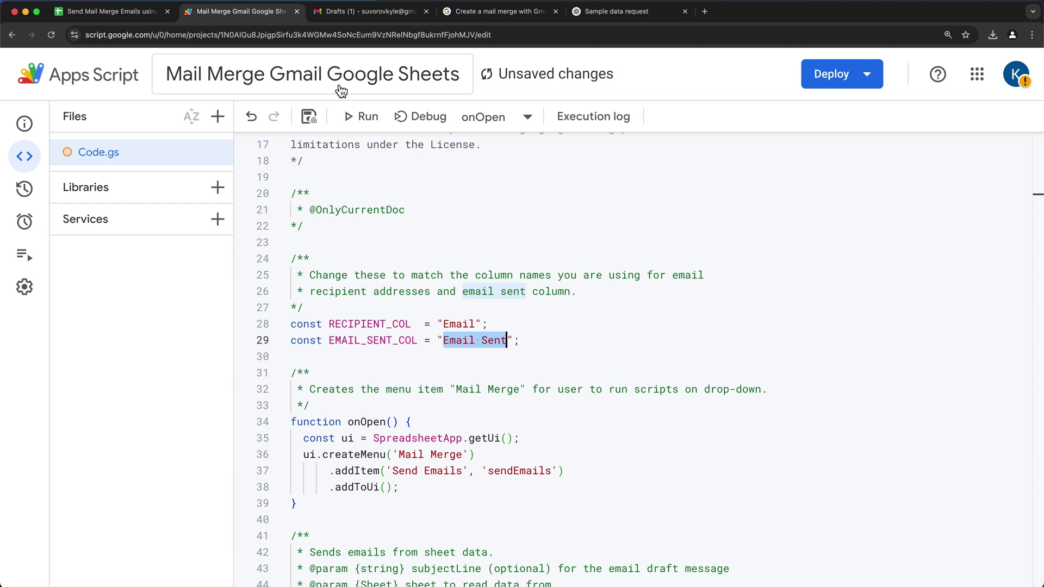
{"action": "left_click", "coordinate": [393, 403]}
{"action": "left_click_drag", "start_coordinate": [311, 422], "coordinate": [453, 510]}
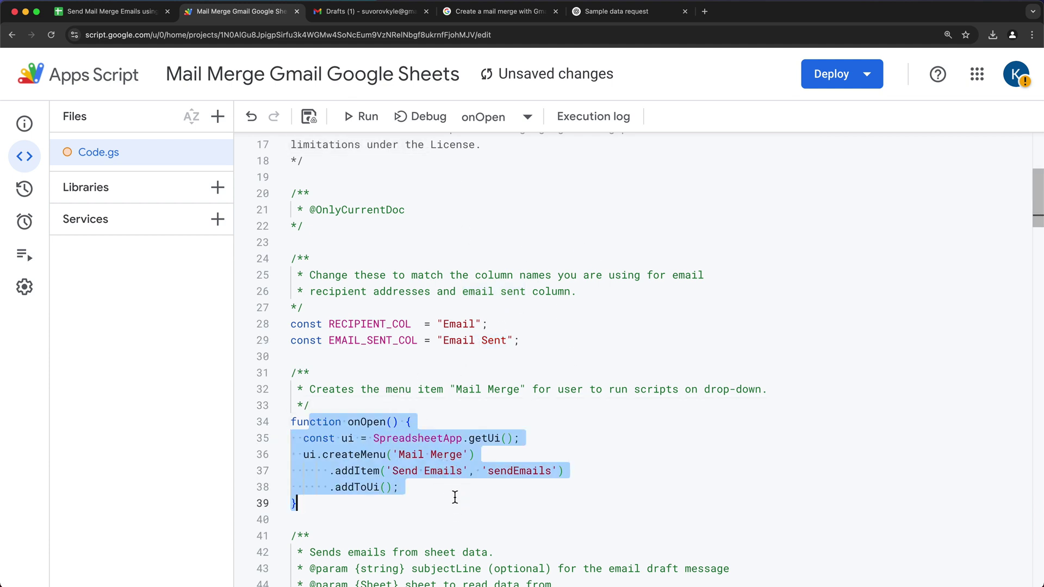
{"action": "scroll", "coordinate": [453, 495], "scroll_direction": "down", "scroll_amount": 5}
{"action": "scroll", "coordinate": [515, 334], "scroll_direction": "down", "scroll_amount": 6}
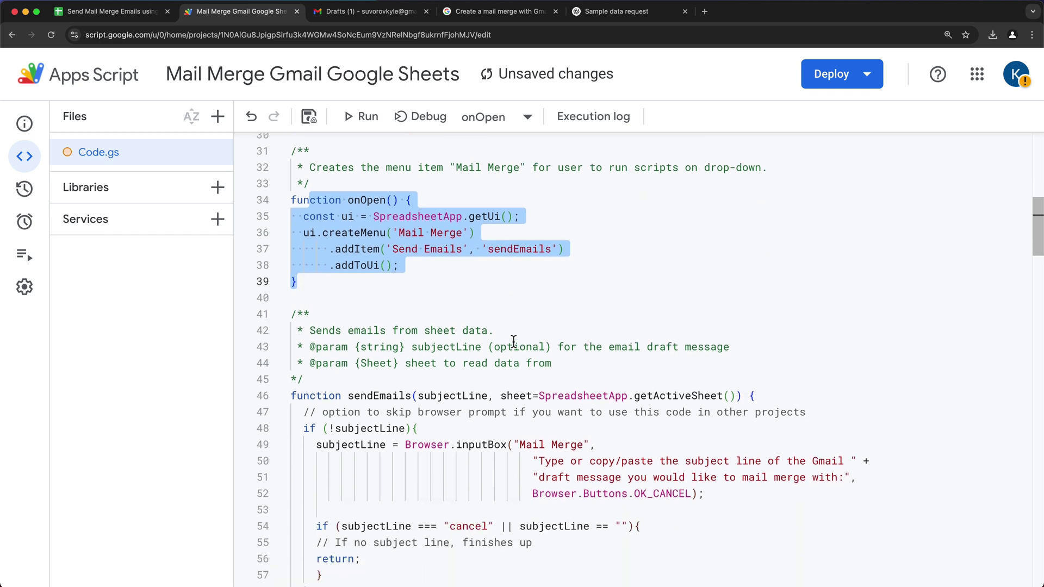
{"action": "left_click_drag", "start_coordinate": [323, 362], "coordinate": [696, 411]}
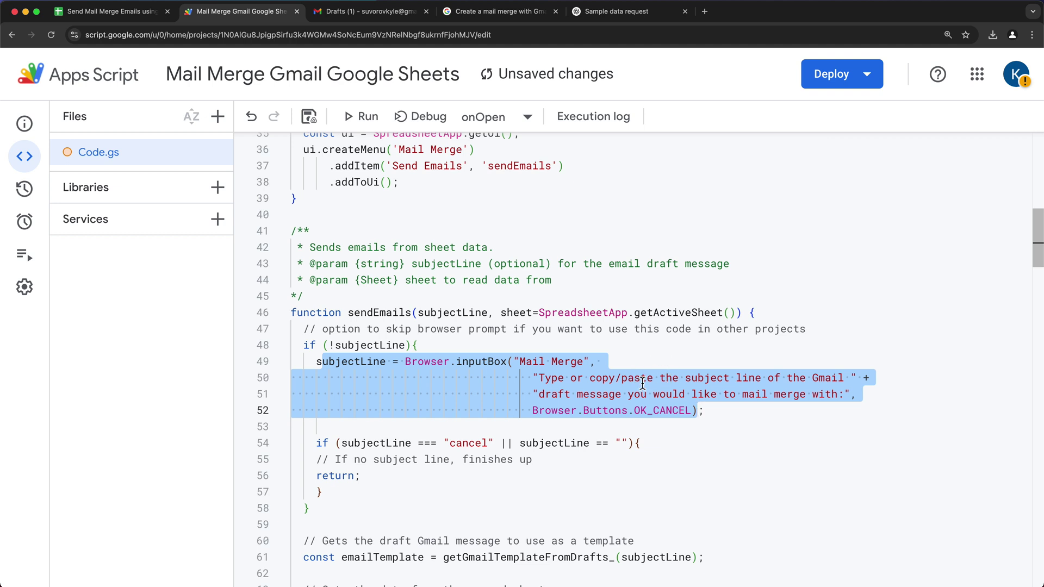
{"action": "scroll", "coordinate": [587, 392], "scroll_direction": "down", "scroll_amount": 9}
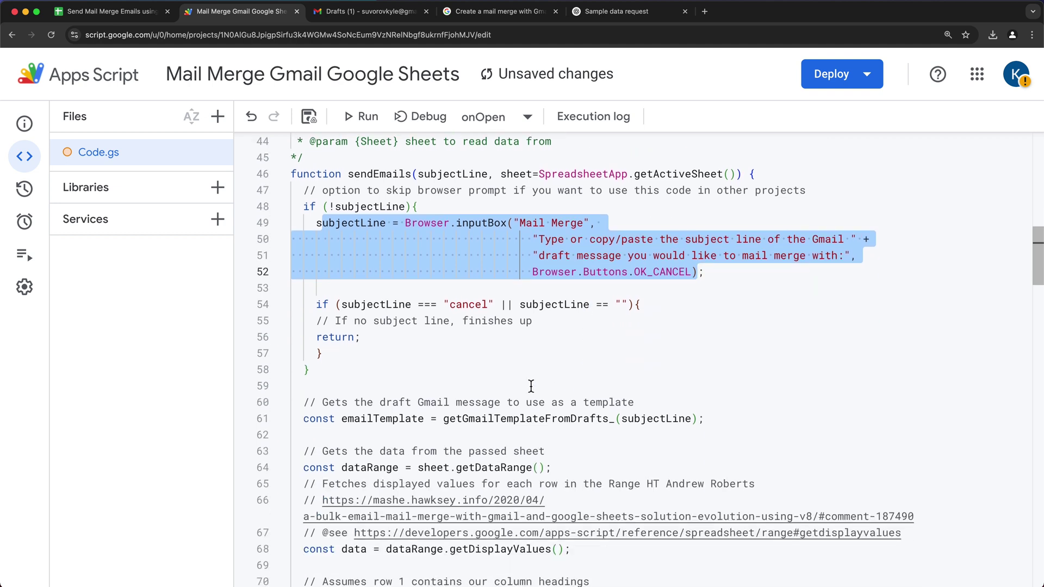
{"action": "scroll", "coordinate": [533, 390], "scroll_direction": "down", "scroll_amount": 11}
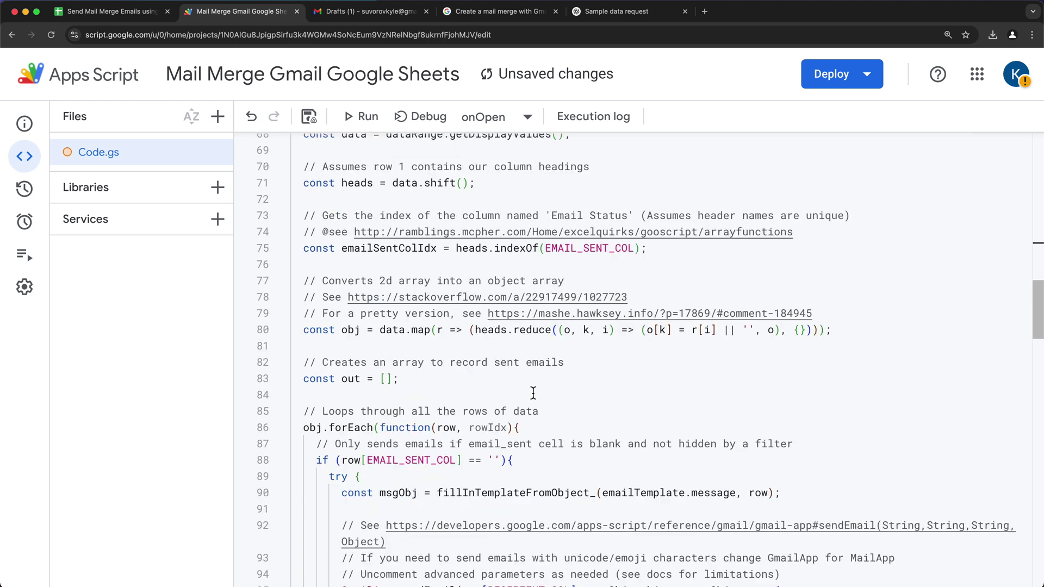
{"action": "scroll", "coordinate": [534, 393], "scroll_direction": "up", "scroll_amount": 20}
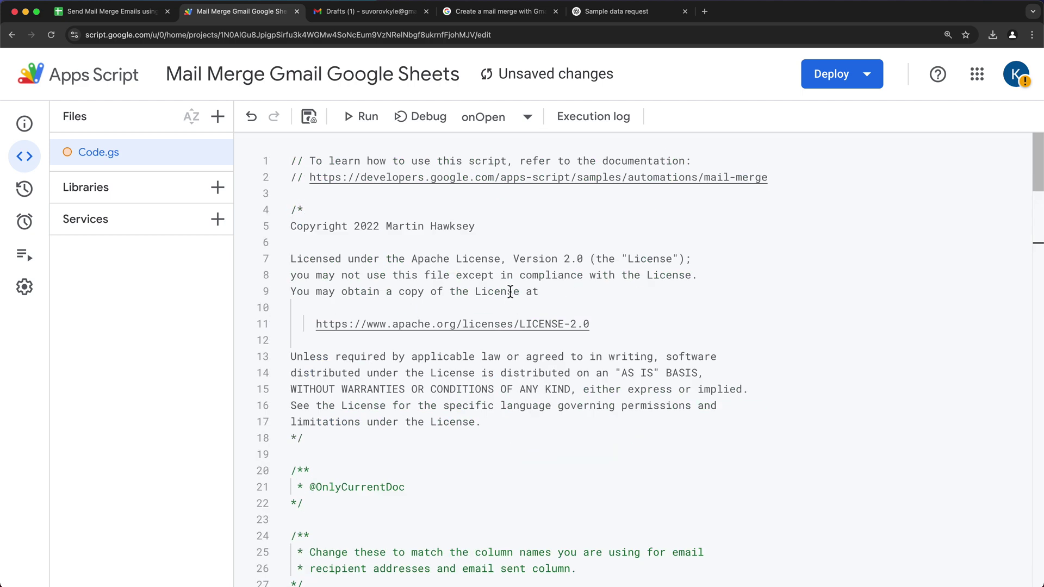
{"action": "key", "text": "super+s"}
Recheck the onOpen menu function, then close the Apps Script editor and reload the Google Sheets spreadsheet.
{"action": "scroll", "coordinate": [511, 334], "scroll_direction": "down", "scroll_amount": 11}
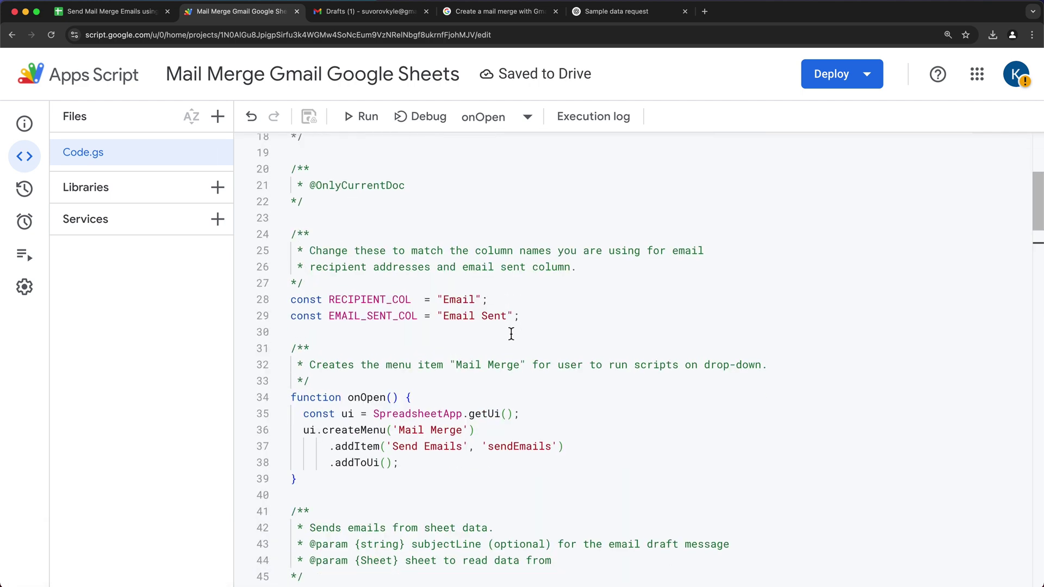
{"action": "scroll", "coordinate": [505, 396], "scroll_direction": "down", "scroll_amount": 2}
{"action": "left_click_drag", "start_coordinate": [341, 371], "coordinate": [459, 462]}
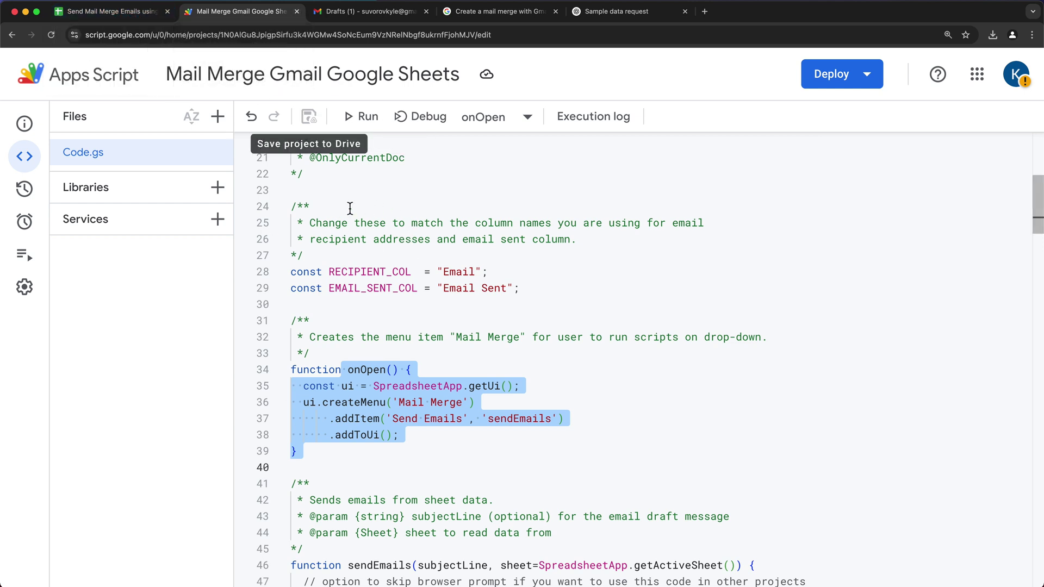
{"action": "left_click", "coordinate": [297, 12]}
{"action": "left_click", "coordinate": [133, 15]}
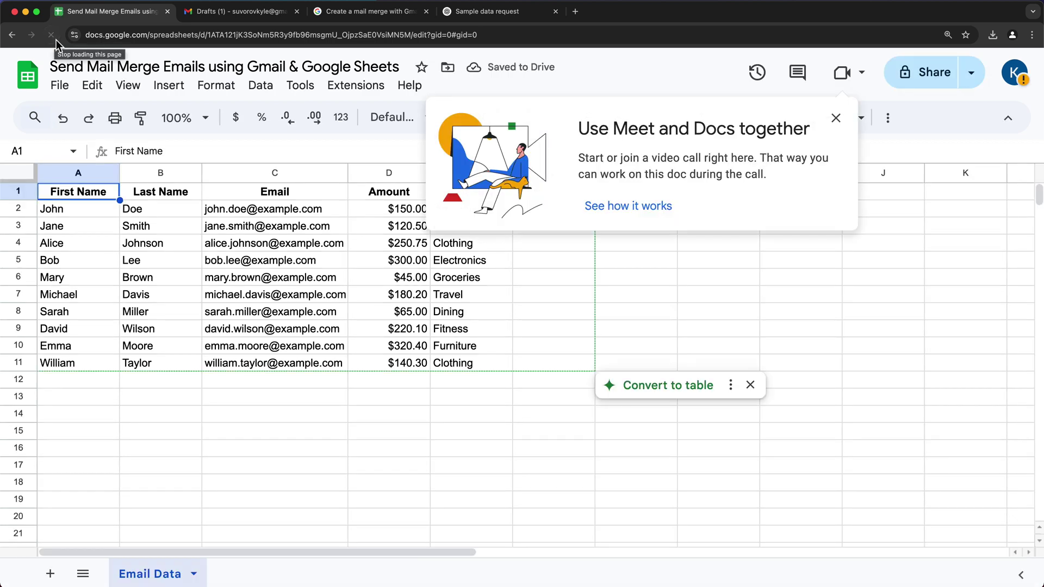
Dismiss the Meet promotion, then check the custom Mail Merge menu's Send Emails command and the recipient addresses in the Email column.
{"action": "left_click", "coordinate": [836, 119]}
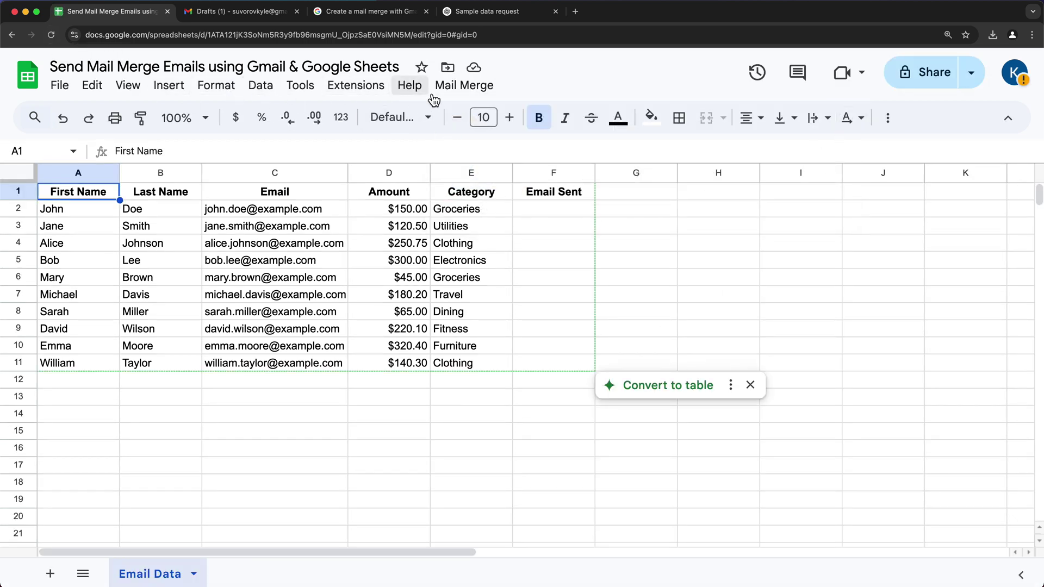
{"action": "left_click", "coordinate": [473, 95]}
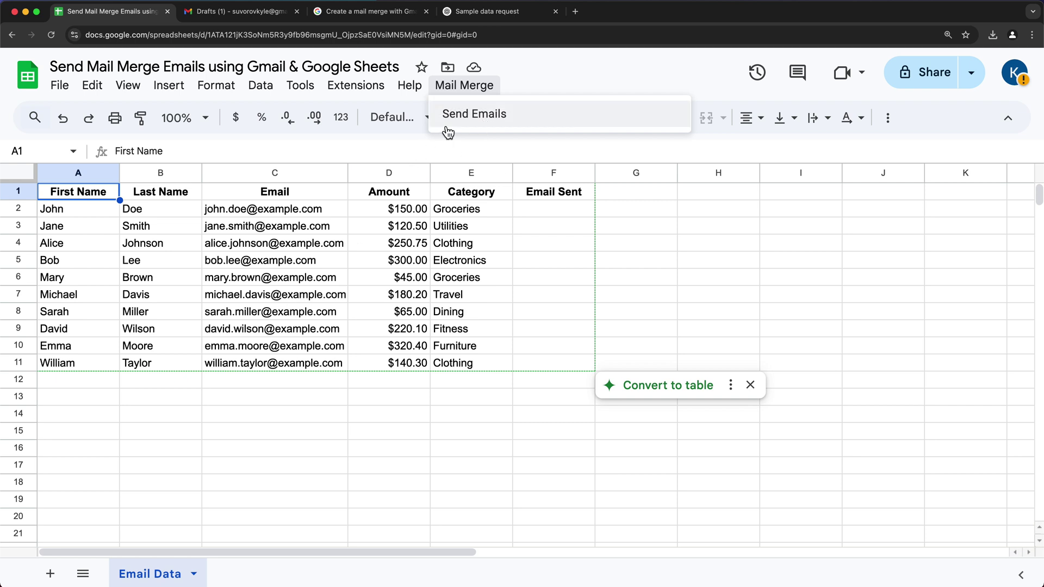
{"action": "left_click_drag", "start_coordinate": [319, 218], "coordinate": [323, 362]}
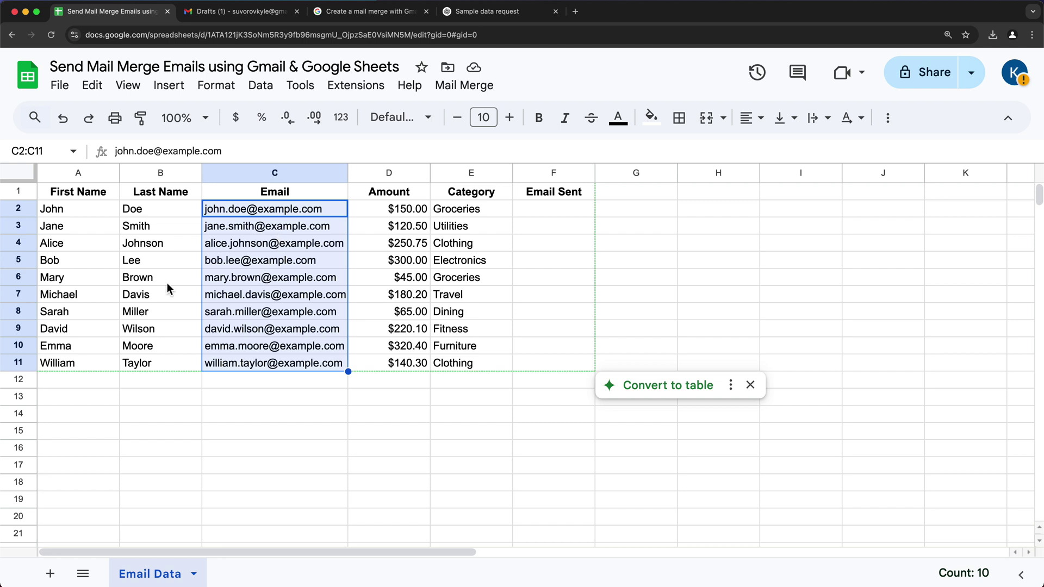
{"action": "left_click", "coordinate": [314, 211]}
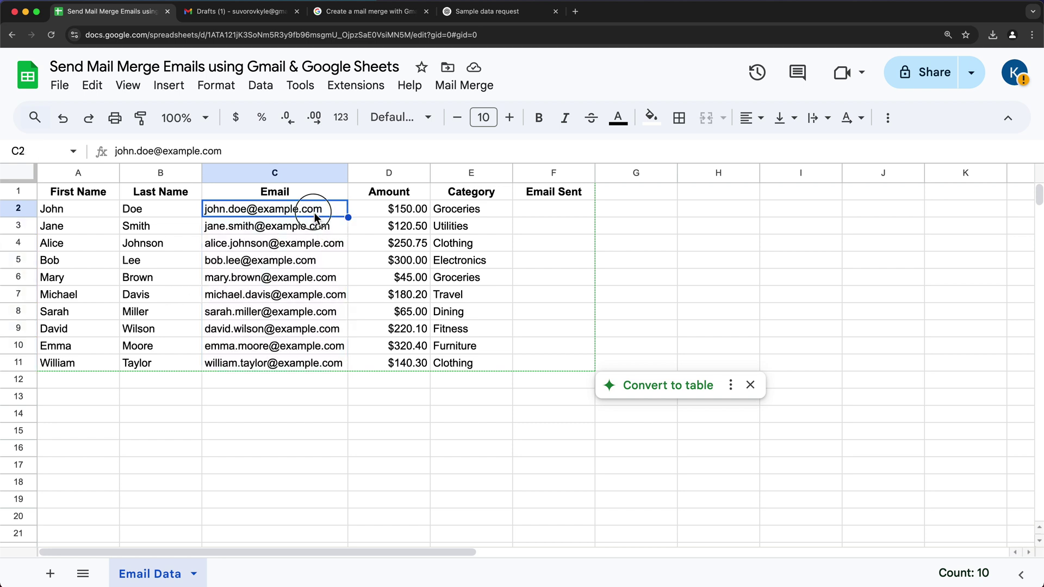
Delete rows 5 to 11 so that only the first three recipients remain in the sheet.
{"action": "left_click_drag", "start_coordinate": [26, 267], "coordinate": [24, 373]}
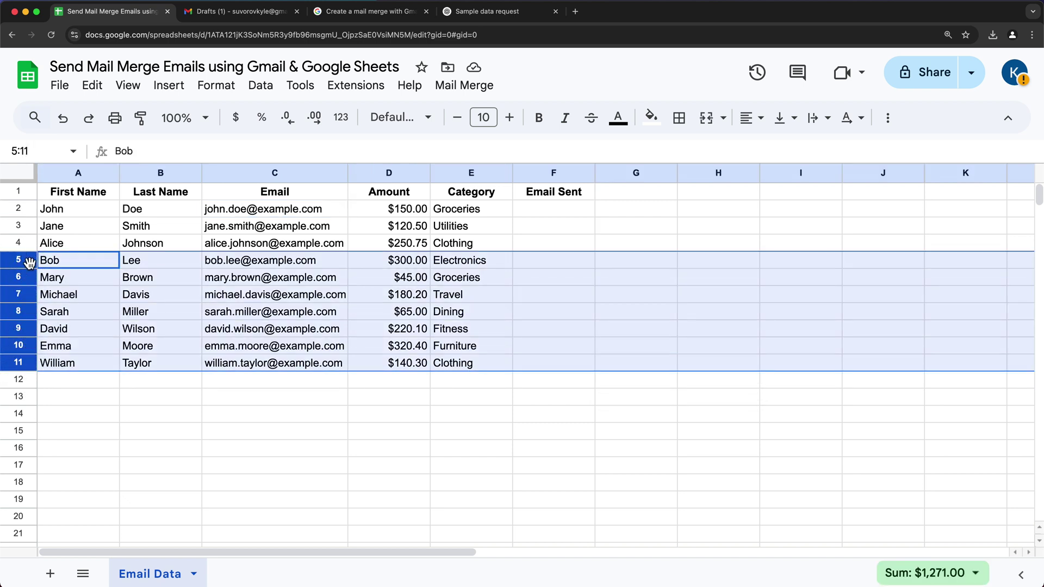
{"action": "right_click", "coordinate": [25, 304]}
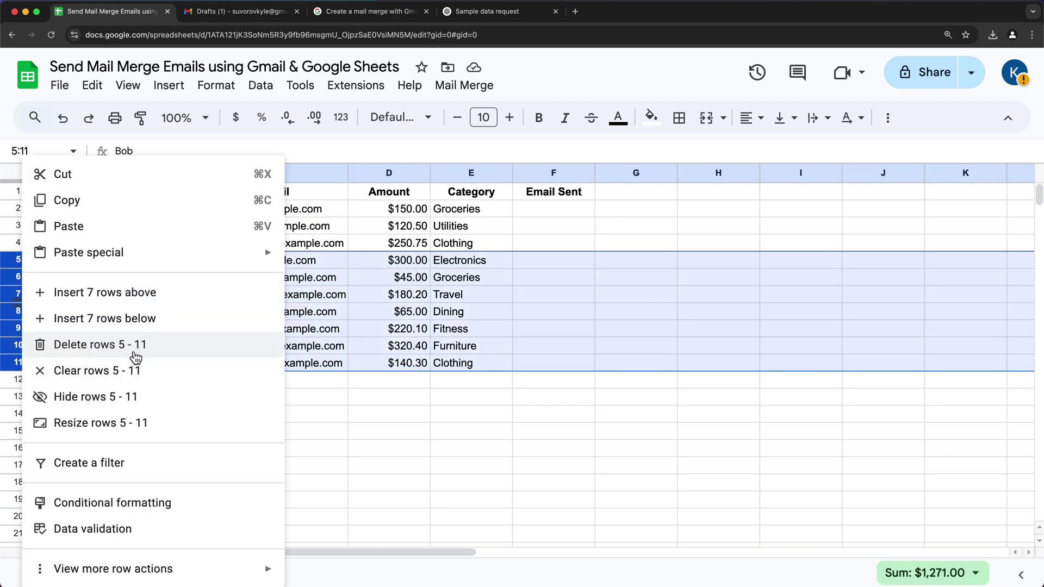
{"action": "left_click", "coordinate": [121, 351]}
{"action": "left_click", "coordinate": [316, 249]}
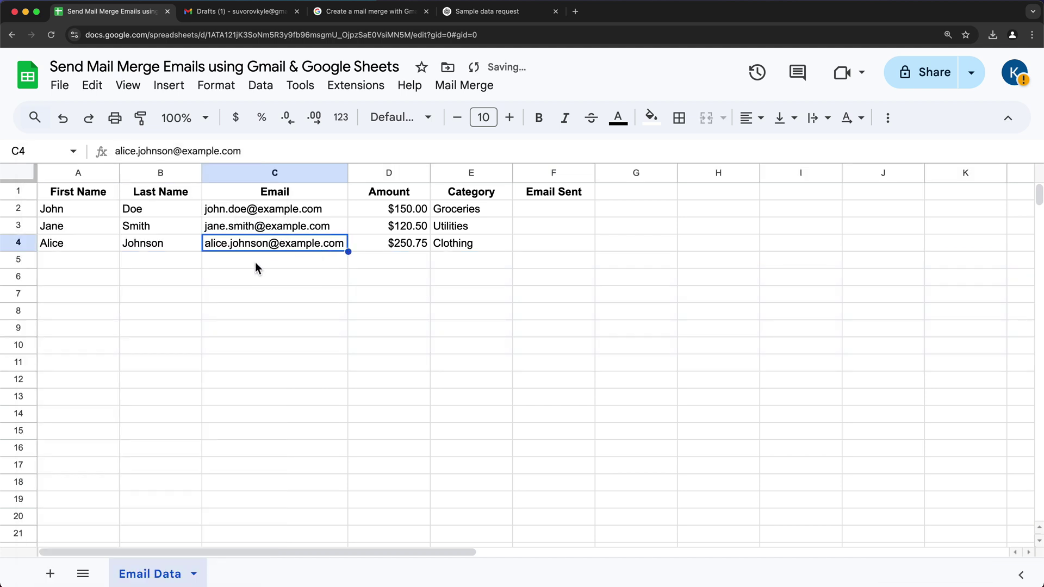
Switch to Gmail and copy the signed-in account's email address from the account details.
{"action": "left_click_drag", "start_coordinate": [275, 214], "coordinate": [276, 243]}
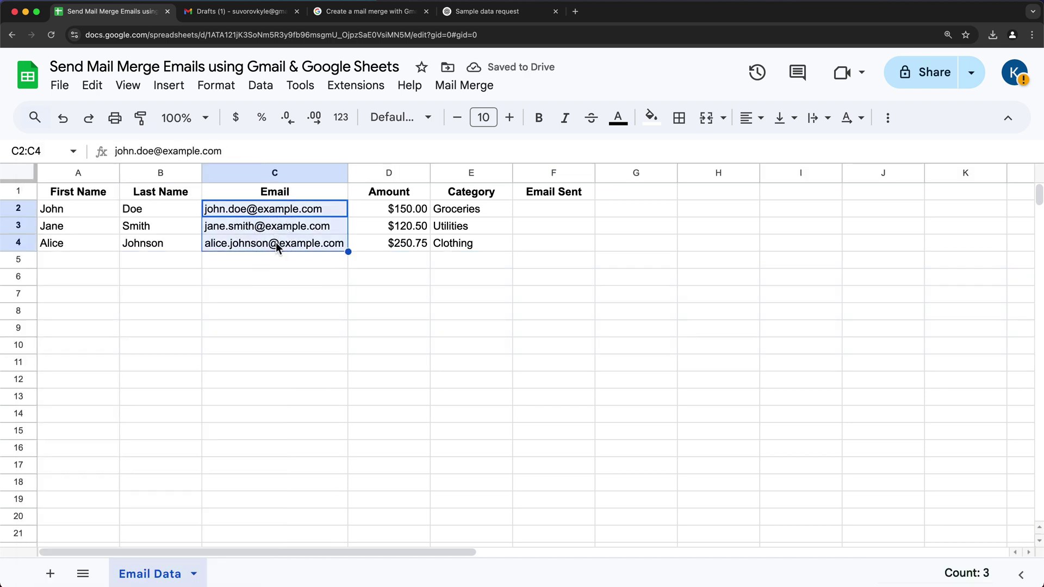
{"action": "left_click", "coordinate": [248, 16]}
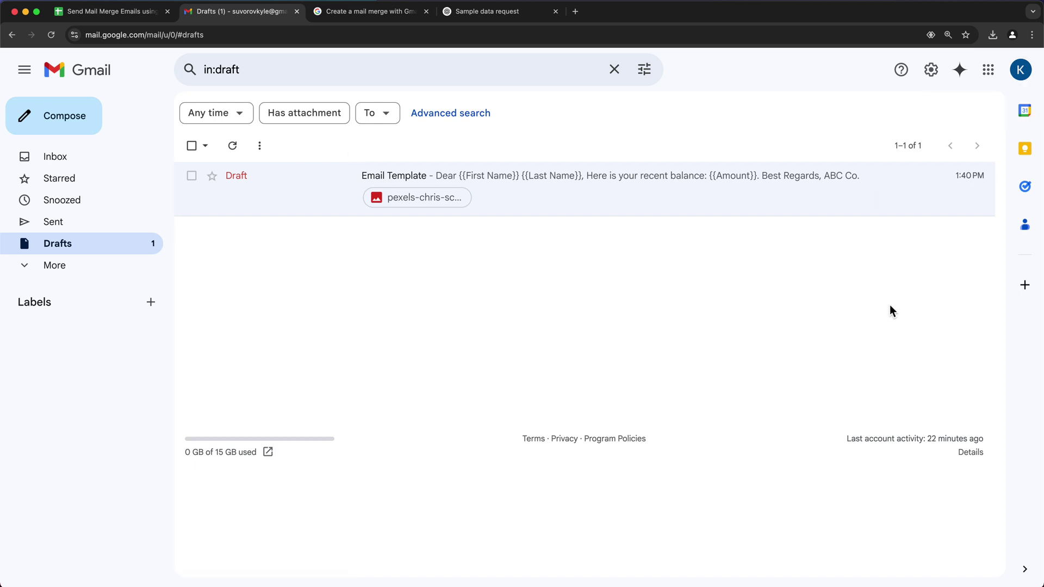
{"action": "left_click", "coordinate": [1020, 69]}
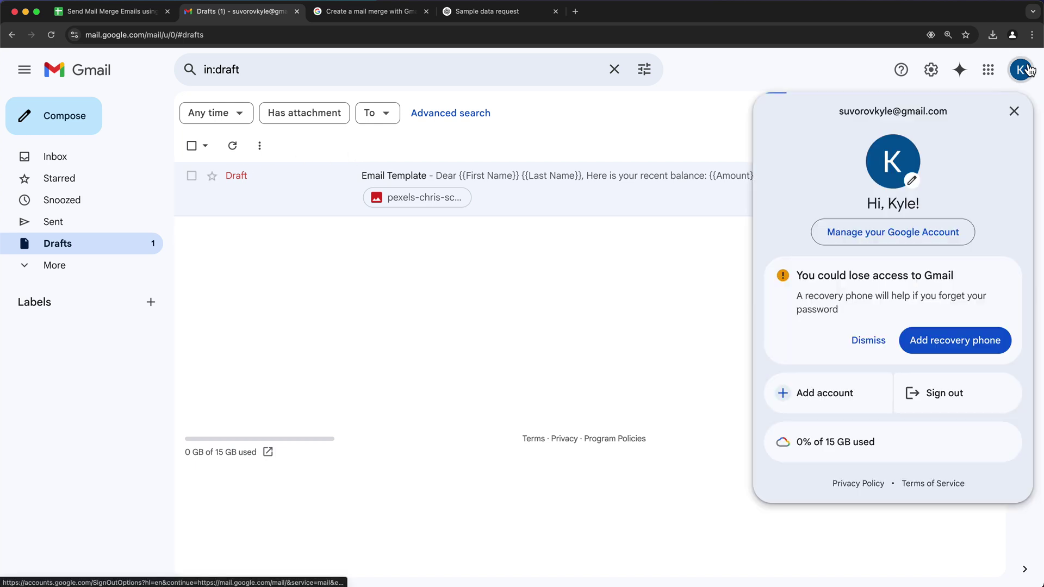
{"action": "left_click_drag", "start_coordinate": [841, 116], "coordinate": [946, 111]}
{"action": "key", "text": "ctrl+c"}
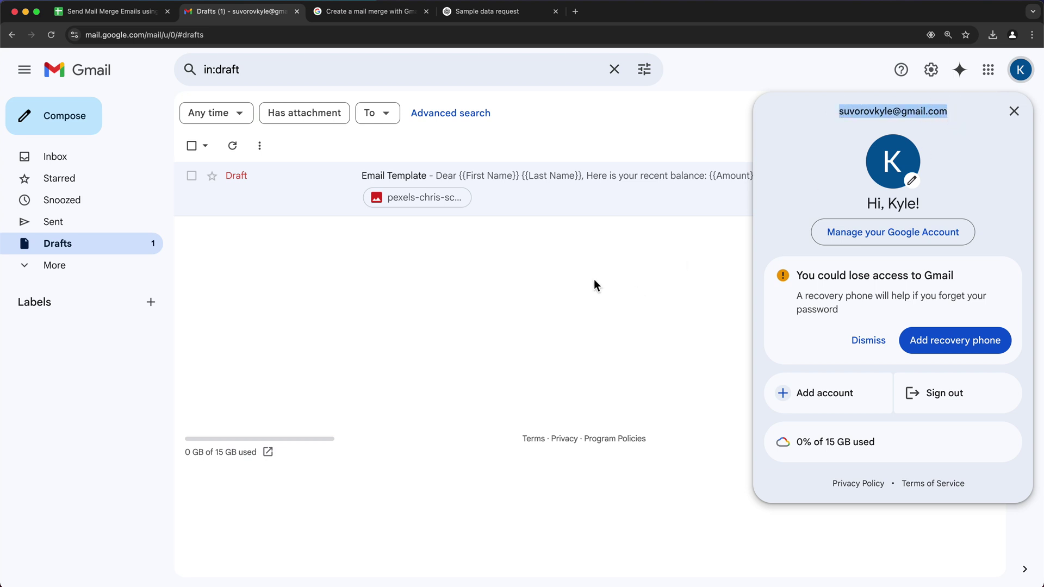
{"action": "left_click", "coordinate": [596, 285]}
Back in Google Sheets, paste the copied email address into C2 and fill it down to C4.
{"action": "left_click", "coordinate": [111, 11]}
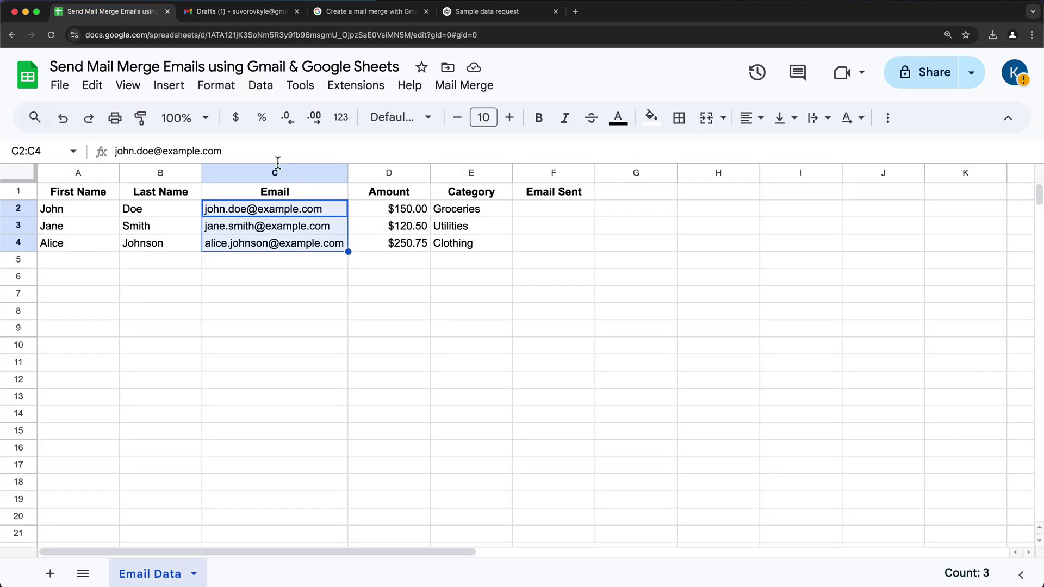
{"action": "left_click", "coordinate": [297, 212]}
{"action": "key", "text": "ctrl+v"}
{"action": "left_click", "coordinate": [331, 228]}
{"action": "left_click", "coordinate": [305, 211]}
{"action": "left_click_drag", "start_coordinate": [348, 218], "coordinate": [345, 244]}
{"action": "left_click", "coordinate": [266, 277]}
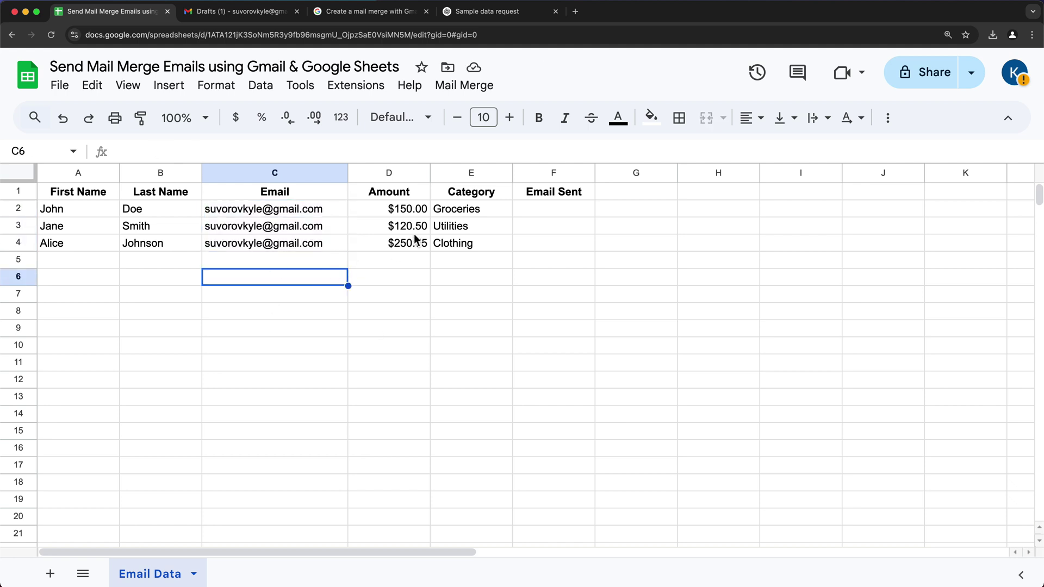
Run Send Emails from Mail Merge and accept the authorization request with the existing Google account.
{"action": "left_click", "coordinate": [460, 96]}
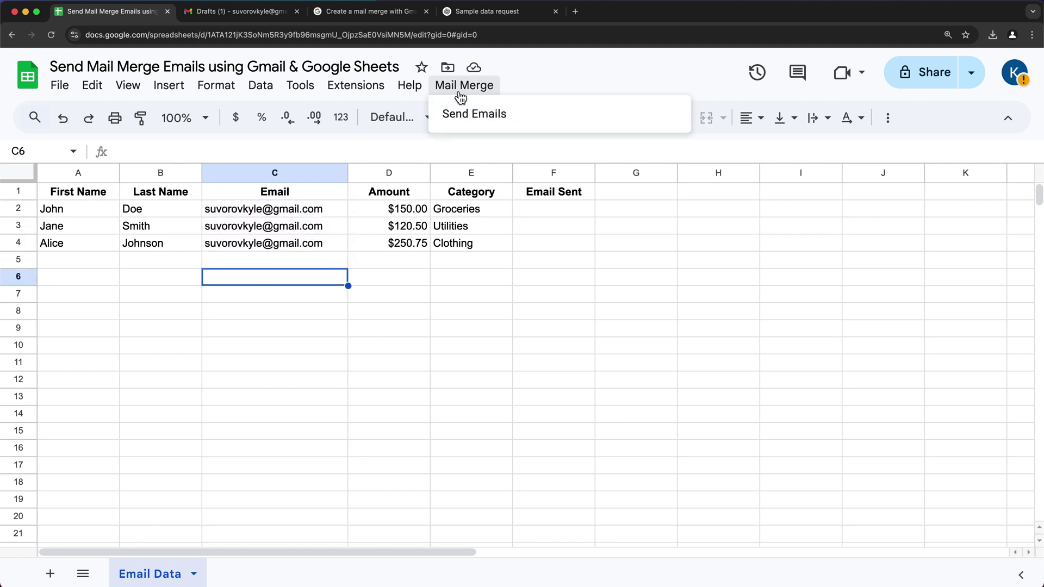
{"action": "left_click", "coordinate": [476, 116]}
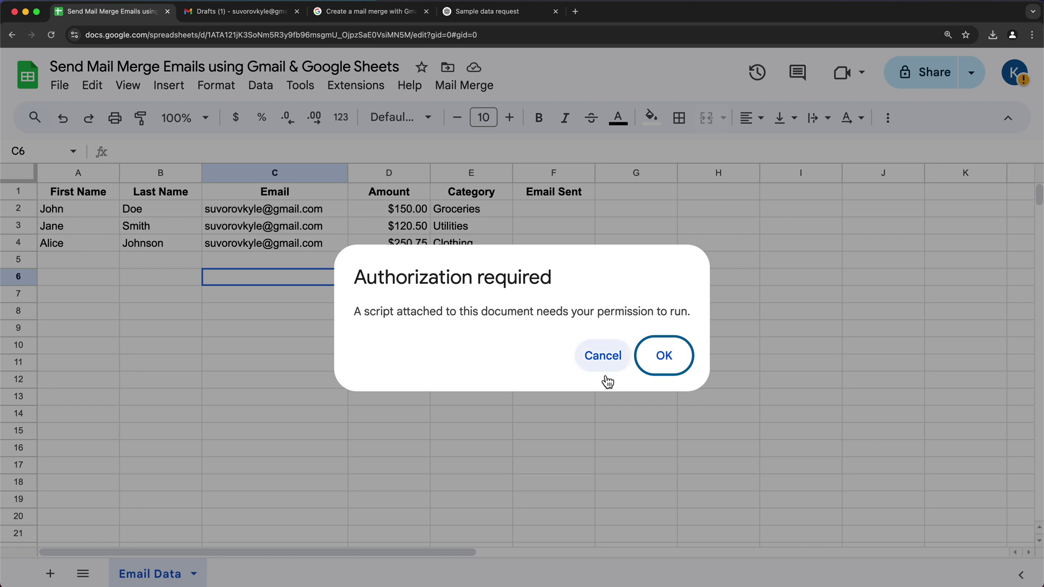
{"action": "left_click", "coordinate": [665, 359]}
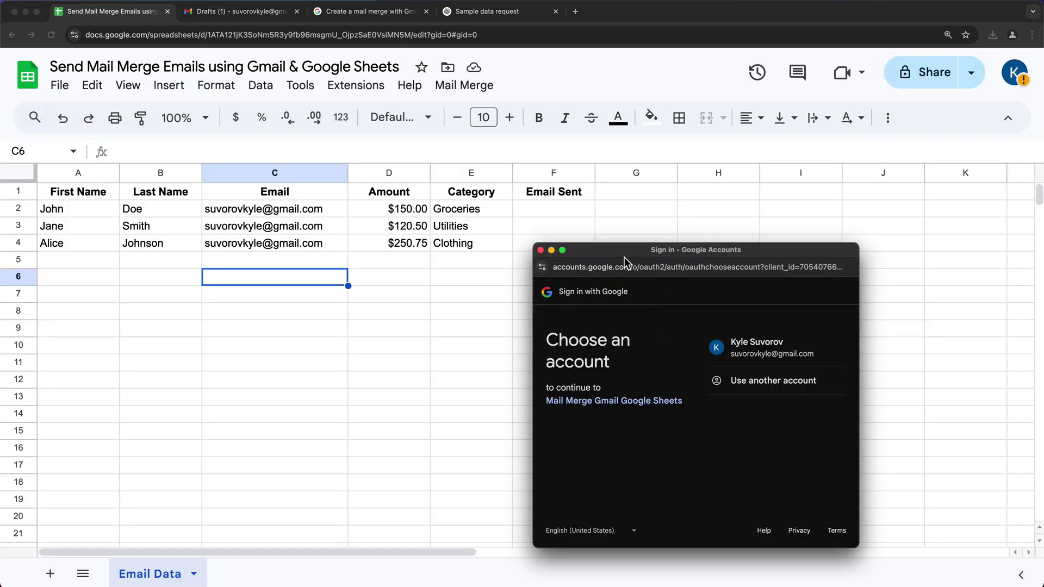
{"action": "left_click_drag", "start_coordinate": [624, 260], "coordinate": [403, 197]}
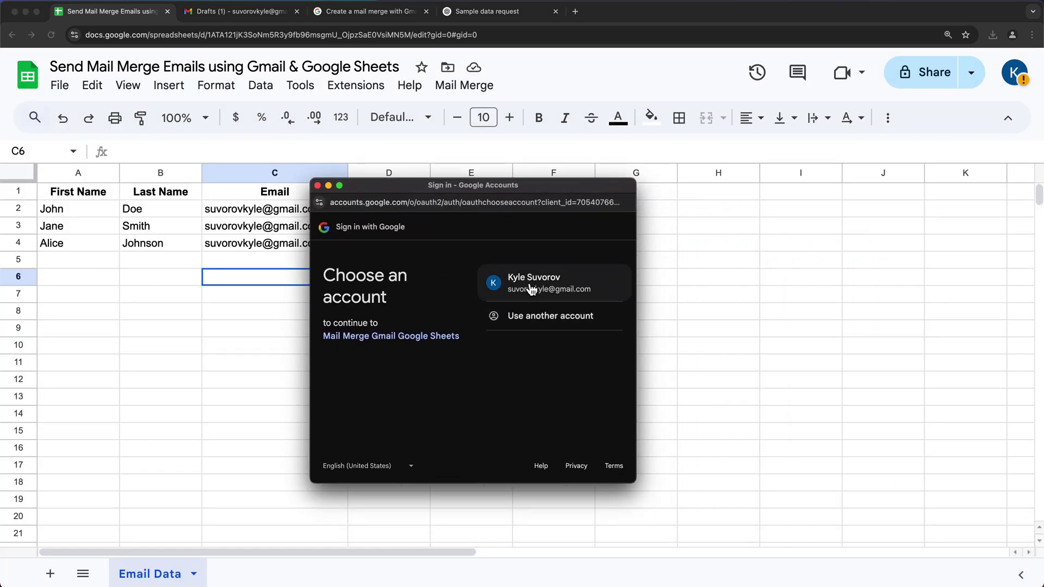
{"action": "left_click", "coordinate": [531, 286]}
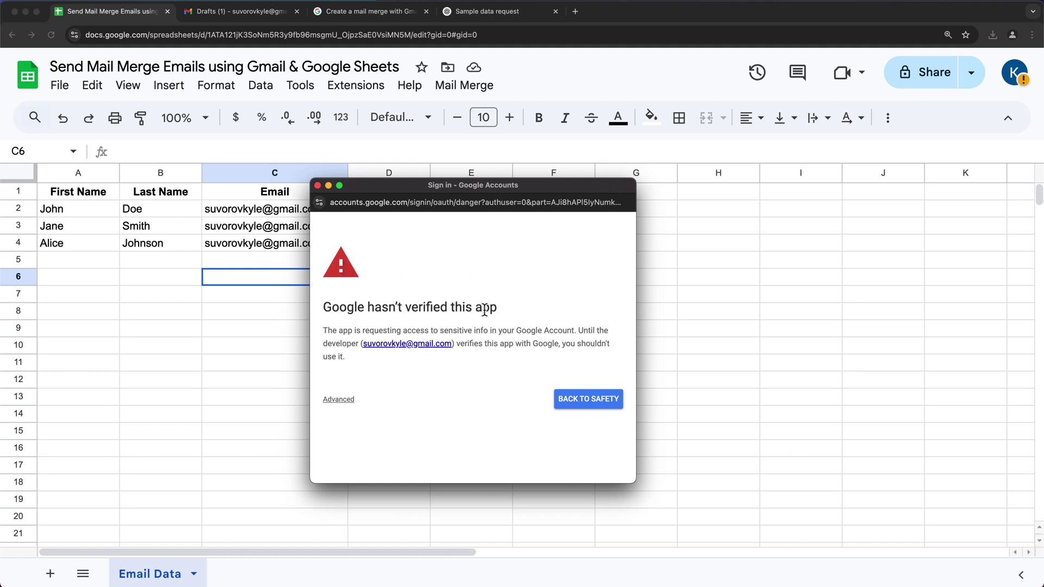
Continue past the unverified-app warning to Mail Merge Gmail Google Sheets (unsafe) and allow the requested Gmail and spreadsheet access.
{"action": "left_click", "coordinate": [348, 402]}
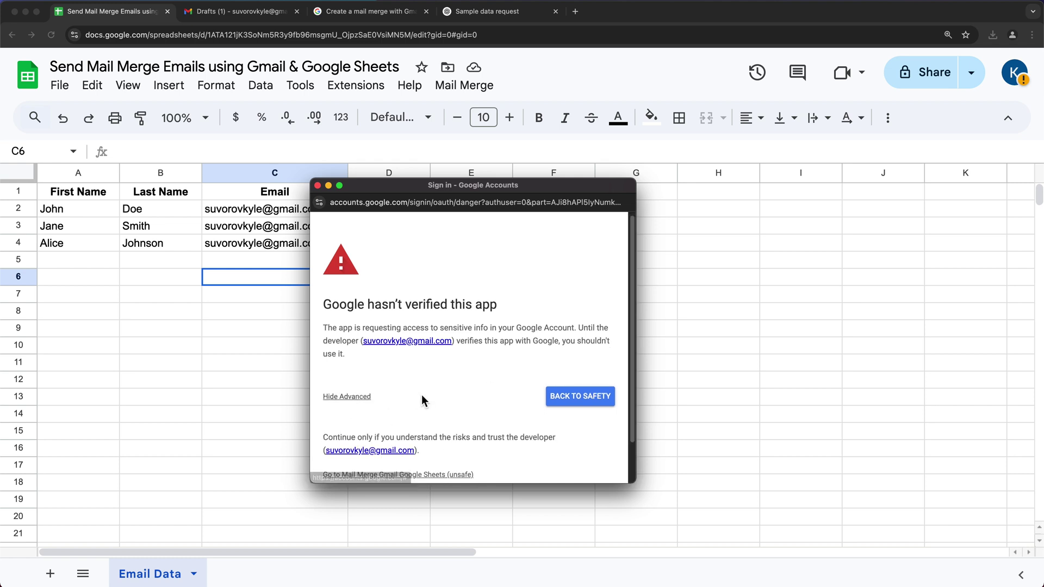
{"action": "scroll", "coordinate": [422, 397], "scroll_direction": "down", "scroll_amount": 2}
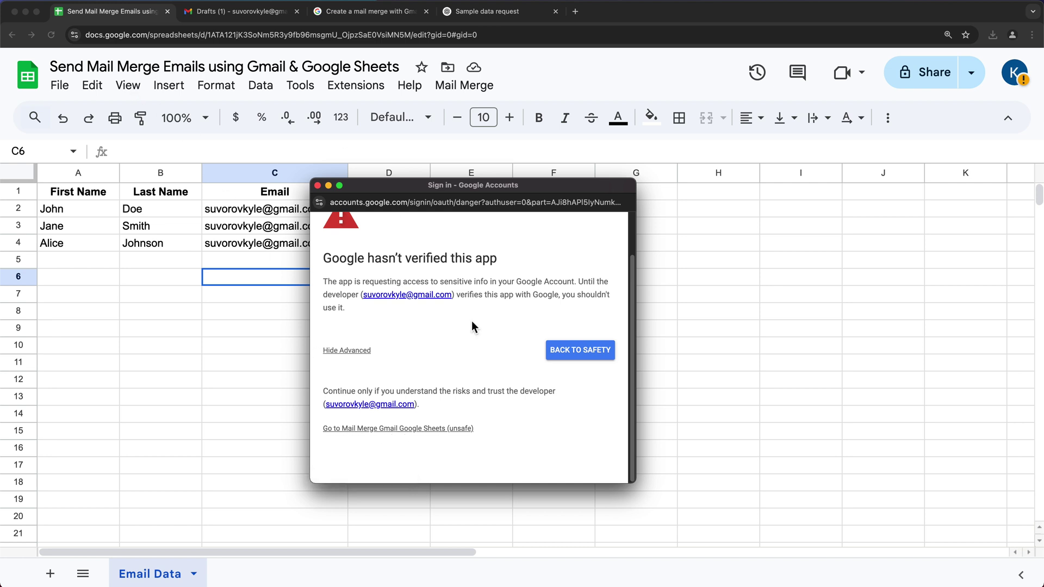
{"action": "left_click", "coordinate": [449, 430]}
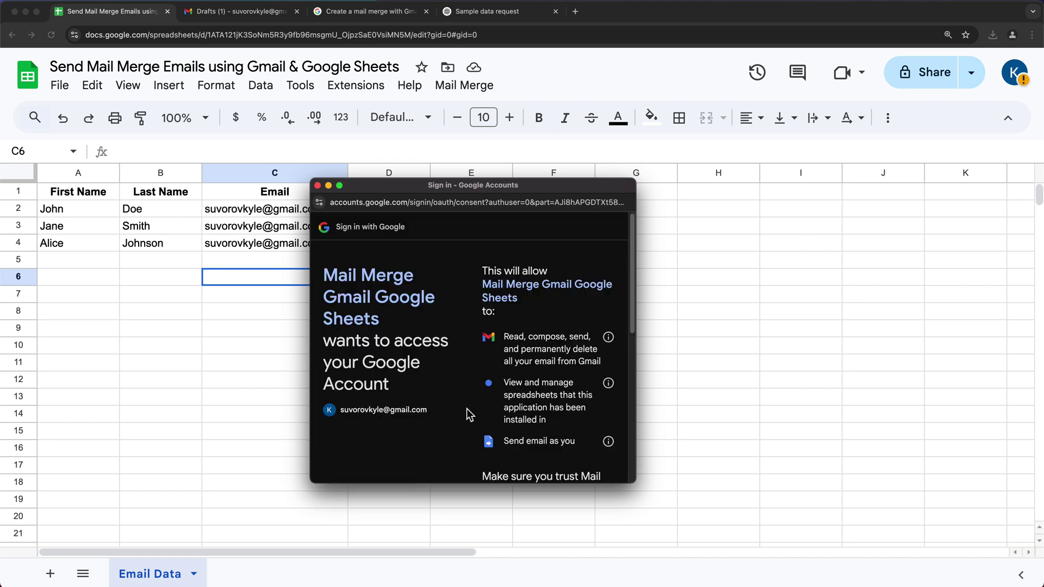
{"action": "scroll", "coordinate": [476, 430], "scroll_direction": "down", "scroll_amount": 4}
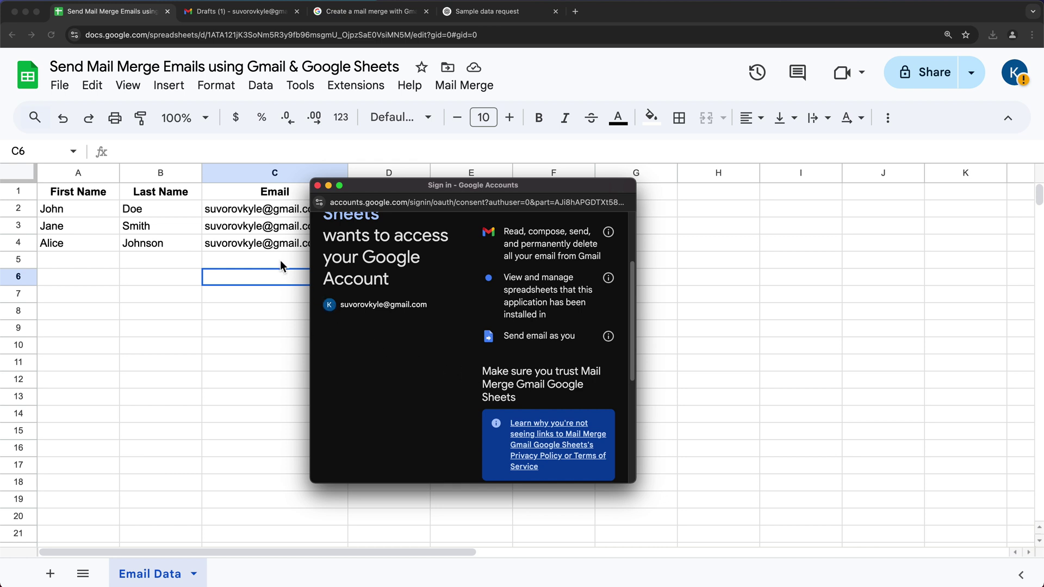
{"action": "scroll", "coordinate": [539, 380], "scroll_direction": "down", "scroll_amount": 6}
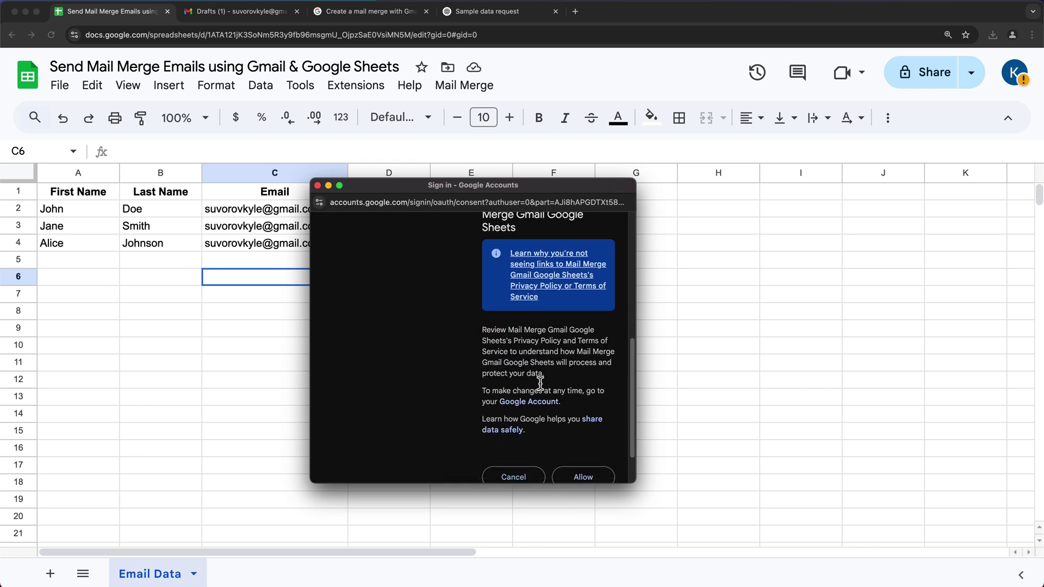
{"action": "scroll", "coordinate": [539, 381], "scroll_direction": "down", "scroll_amount": 2}
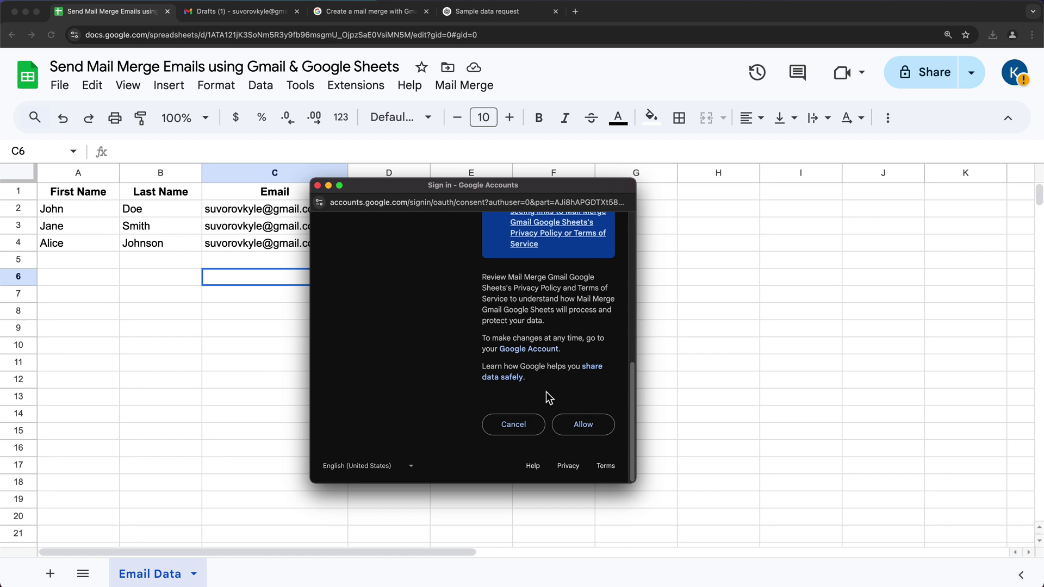
{"action": "left_click", "coordinate": [591, 430]}
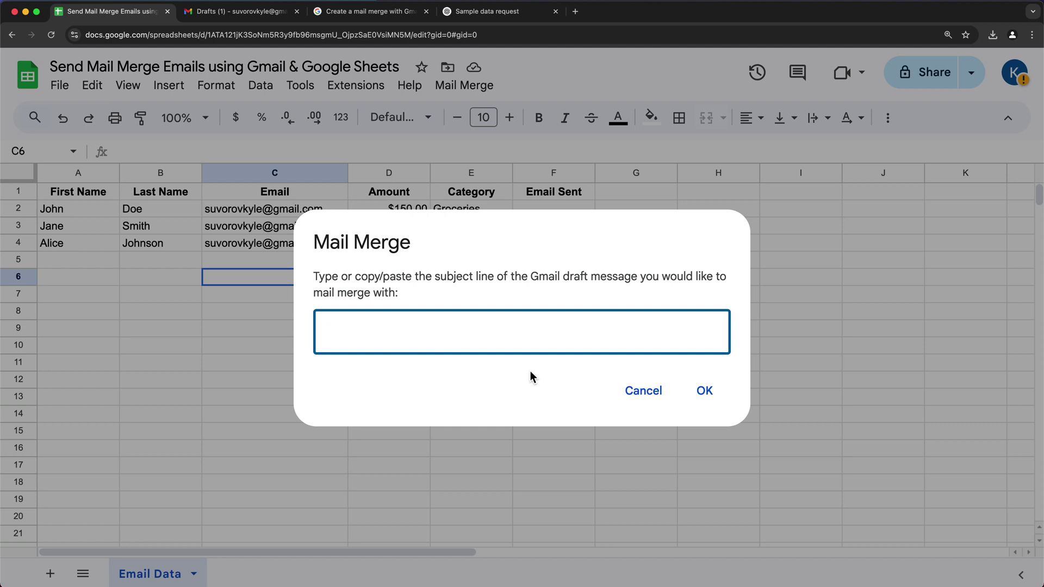
Cancel the Mail Merge subject prompt and check the draft's subject line in Gmail before returning to the spreadsheet.
{"action": "left_click", "coordinate": [644, 399]}
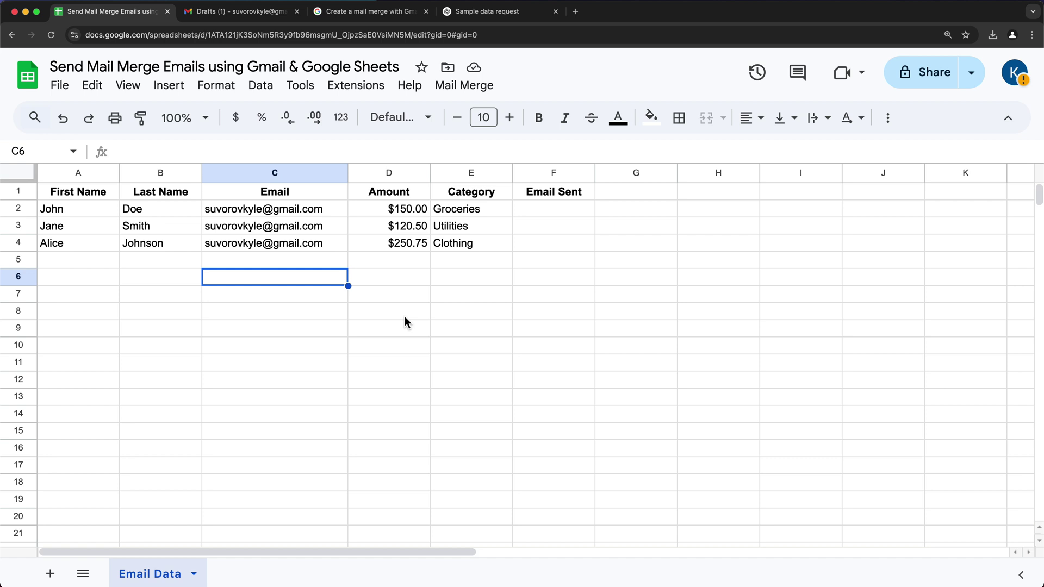
{"action": "left_click", "coordinate": [247, 12]}
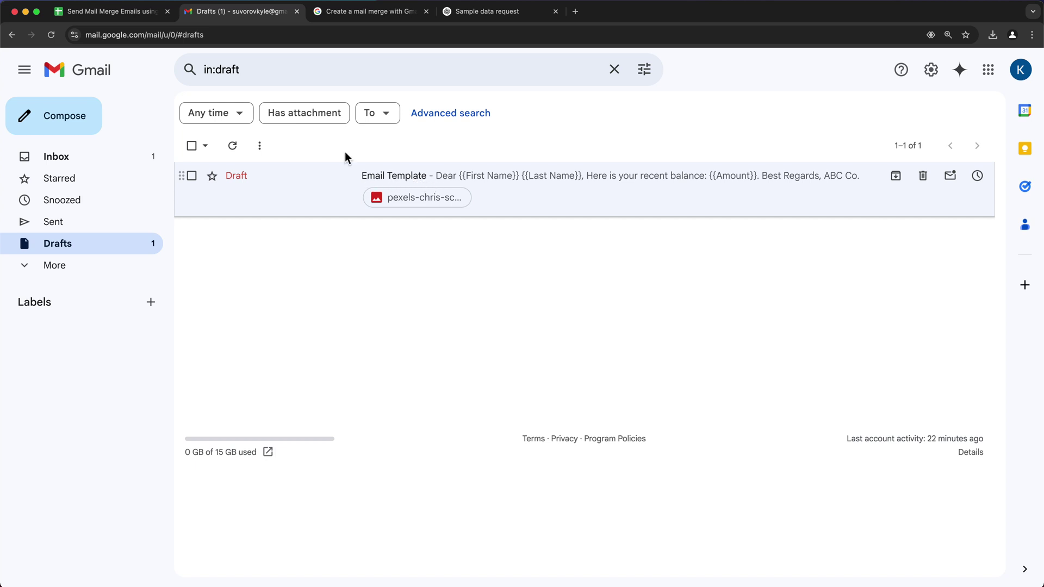
{"action": "left_click", "coordinate": [106, 11]}
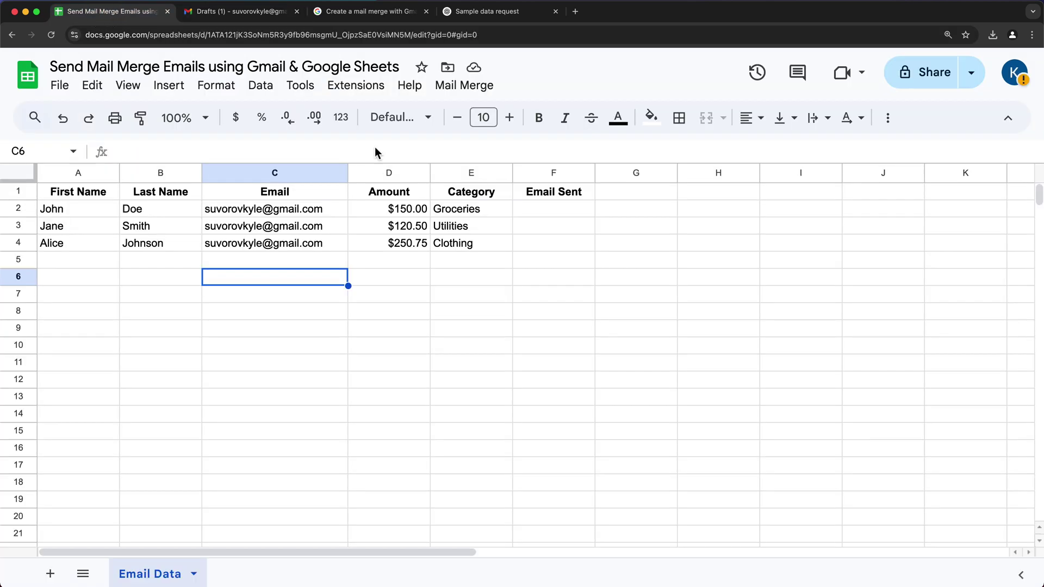
Run Send Emails from Mail Merge, using the Gmail draft with the subject line "Email Template".
{"action": "left_click", "coordinate": [466, 90]}
{"action": "left_click", "coordinate": [485, 118]}
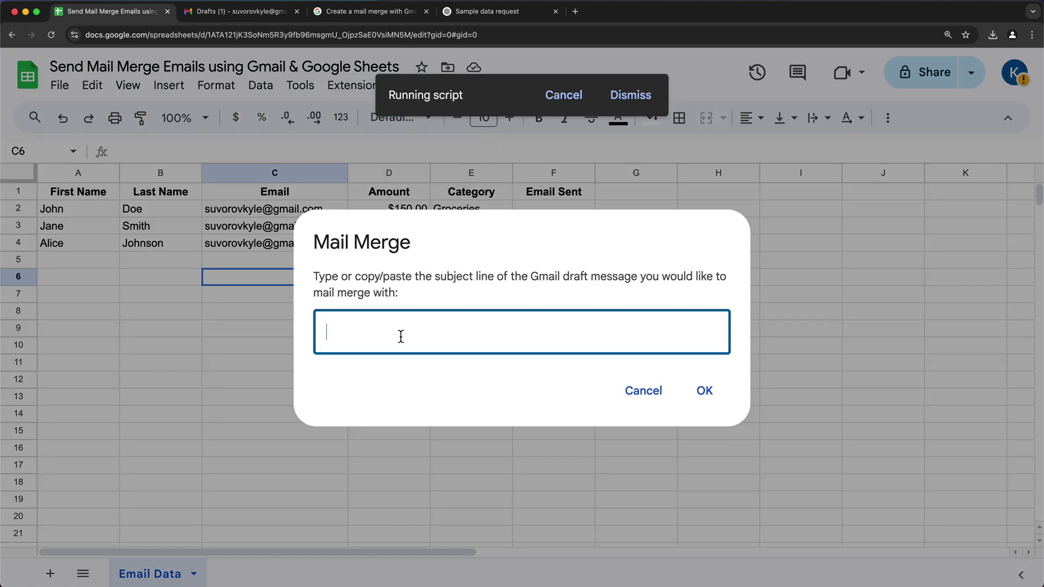
{"action": "type", "text": "Email Template"}
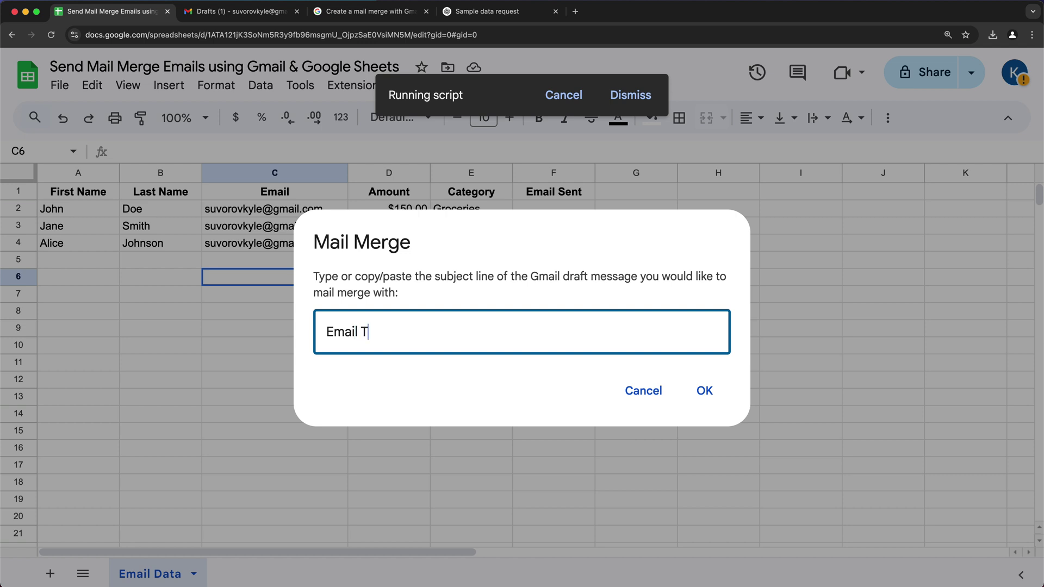
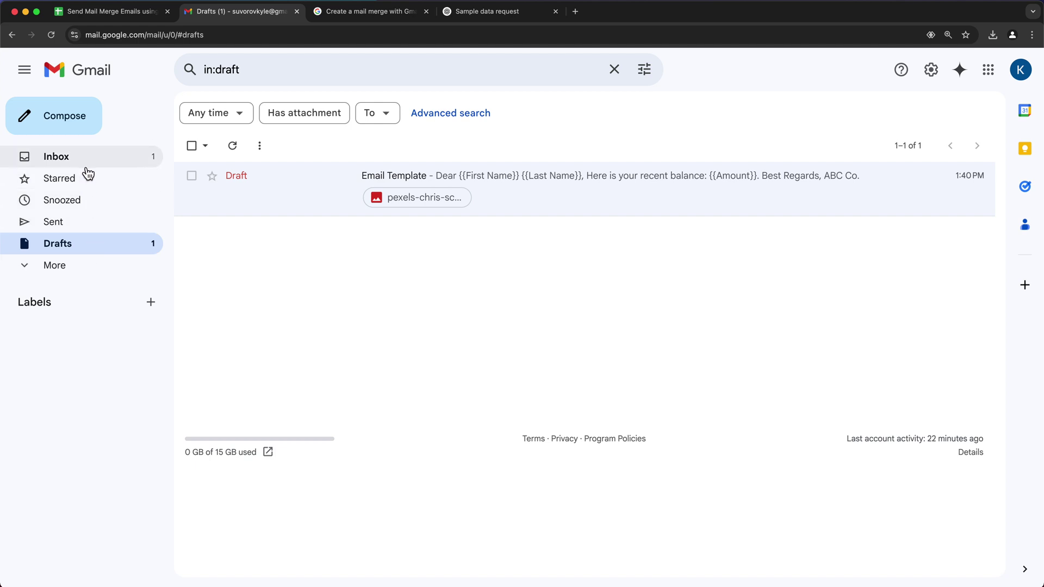
{"action": "left_click", "coordinate": [83, 163]}
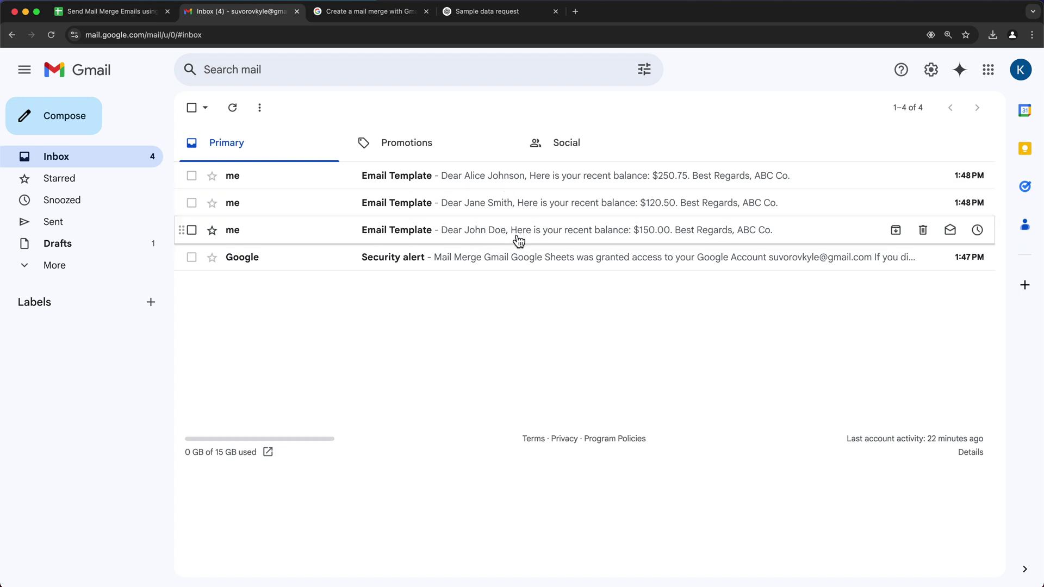
{"action": "left_click", "coordinate": [478, 241]}
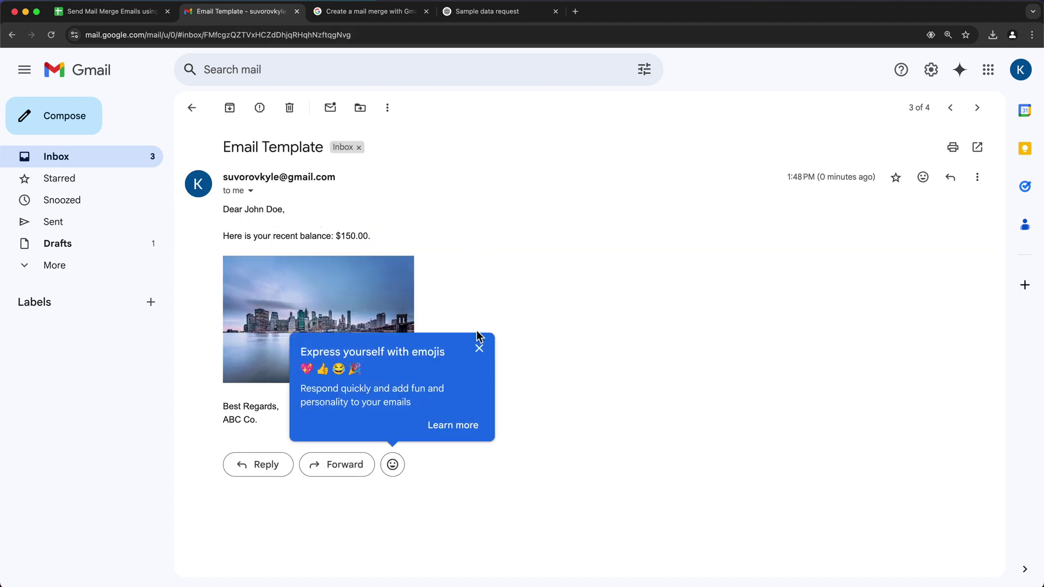
{"action": "left_click", "coordinate": [490, 351]}
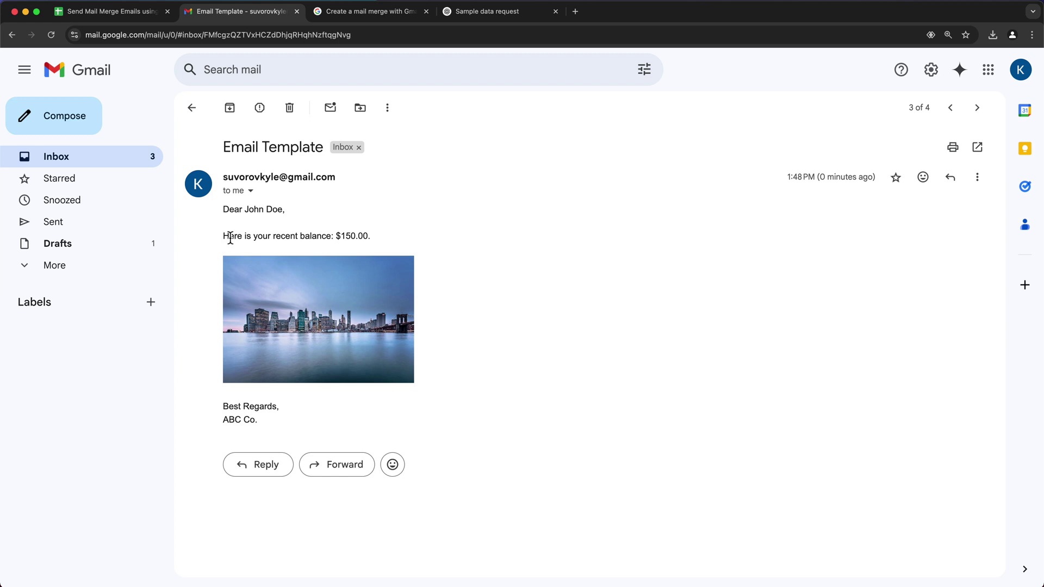
{"action": "left_click", "coordinate": [119, 13]}
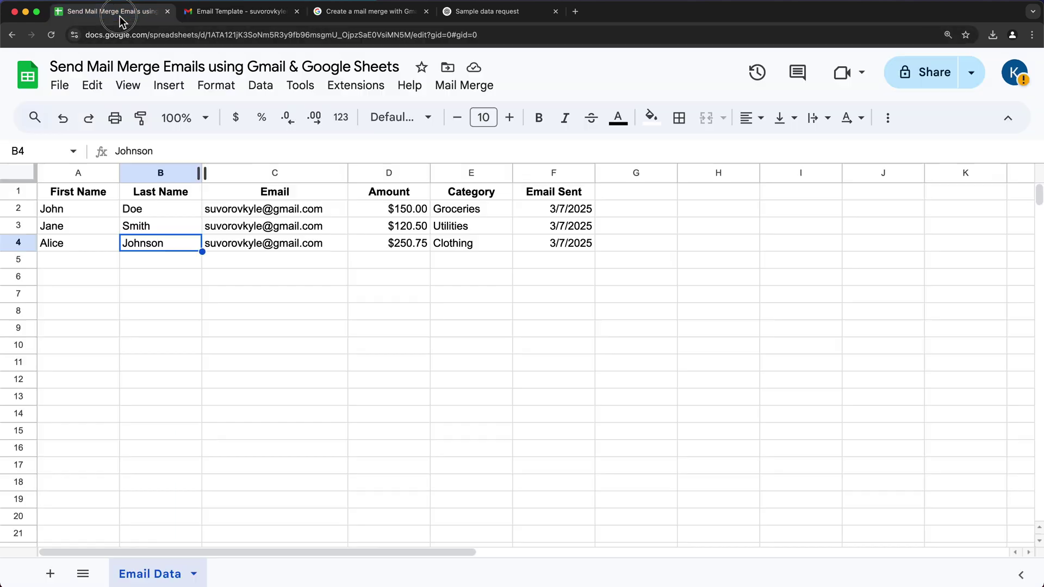
Compare the spreadsheet's recipient rows and amounts with the received Email Template message that states the $120.50 balance in Gmail.
{"action": "left_click", "coordinate": [408, 211]}
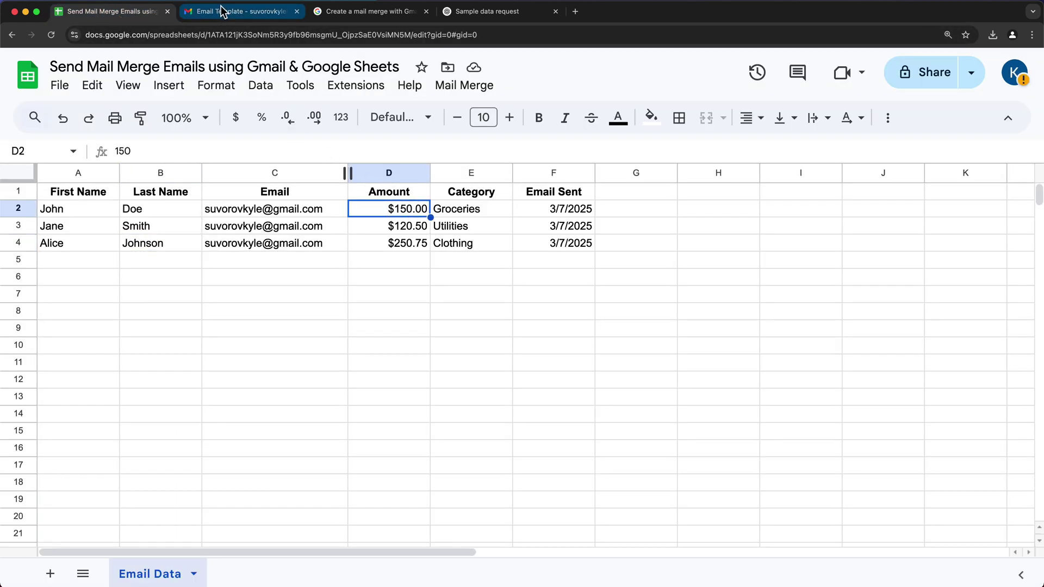
{"action": "left_click_drag", "start_coordinate": [96, 212], "coordinate": [377, 214]}
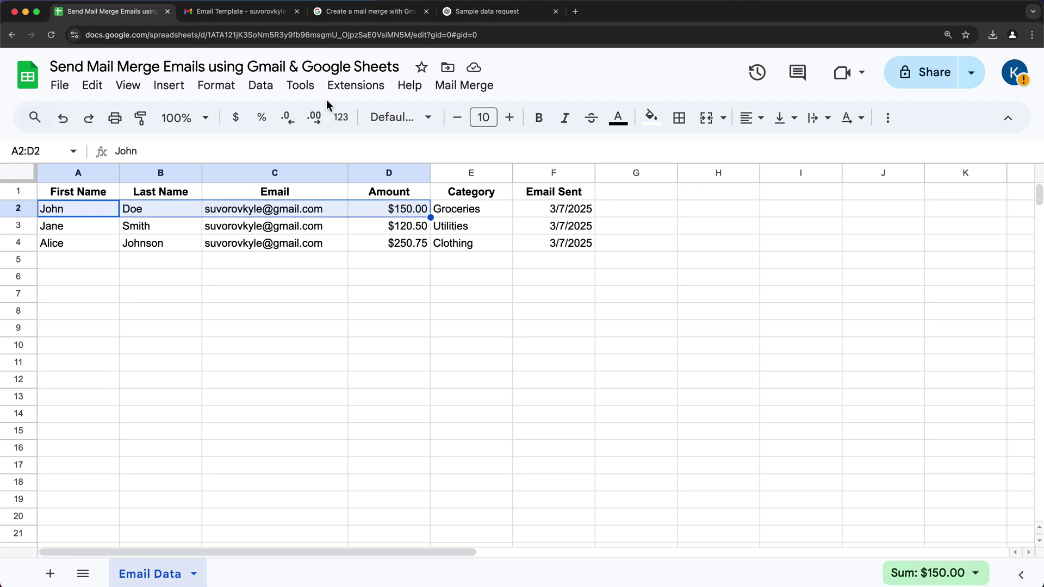
{"action": "left_click_drag", "start_coordinate": [69, 231], "coordinate": [420, 228]}
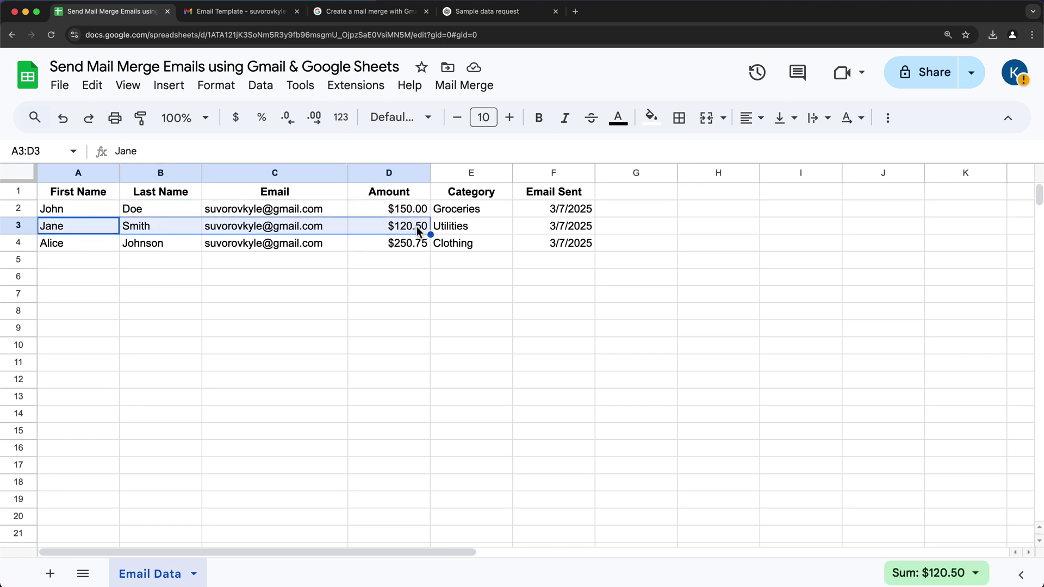
{"action": "left_click", "coordinate": [230, 11]}
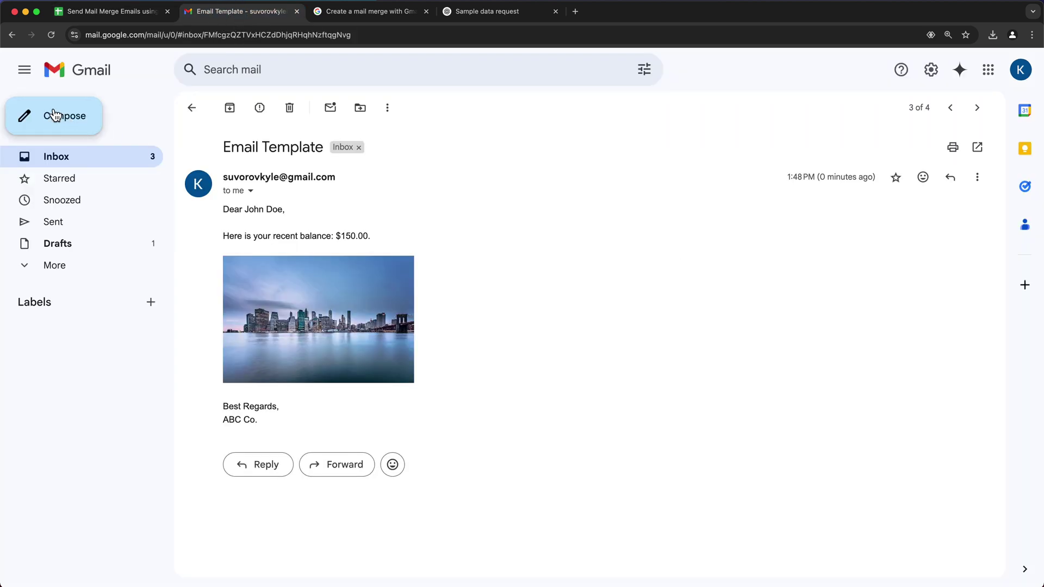
{"action": "left_click", "coordinate": [15, 37]}
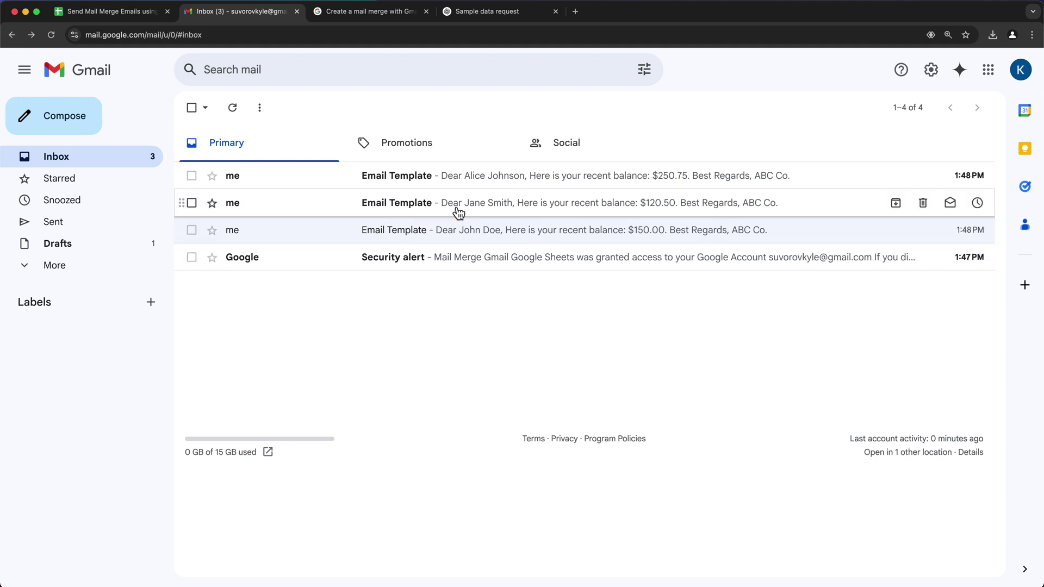
{"action": "left_click", "coordinate": [477, 216]}
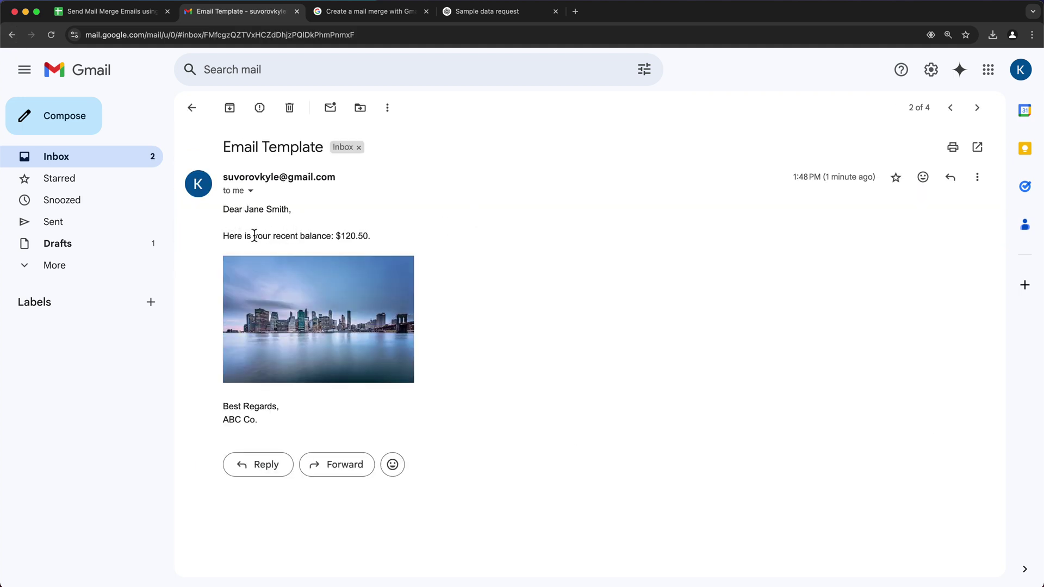
{"action": "left_click_drag", "start_coordinate": [335, 235], "coordinate": [393, 236]}
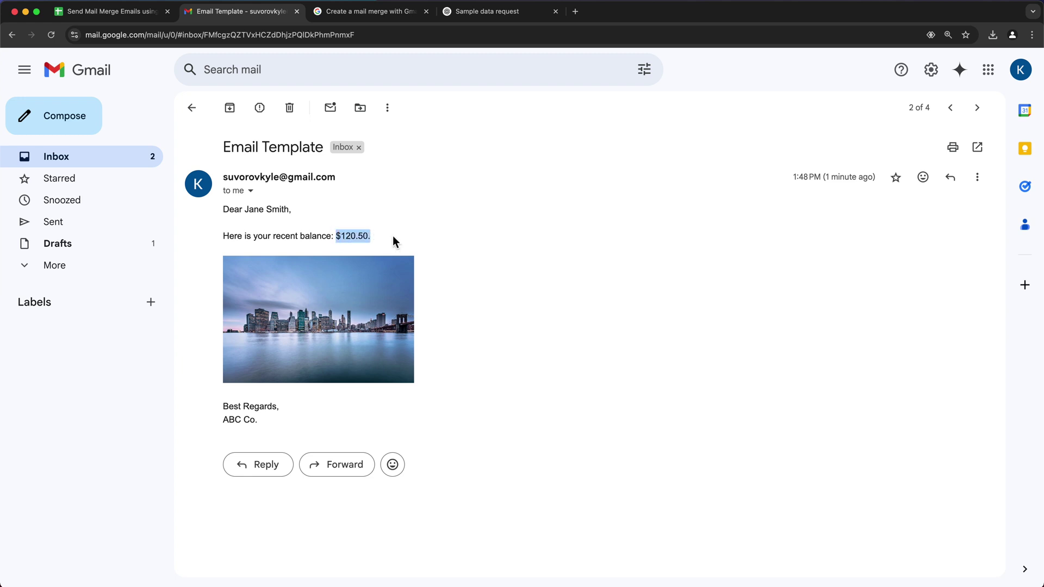
{"action": "left_click", "coordinate": [108, 12]}
{"action": "left_click", "coordinate": [408, 226]}
{"action": "left_click", "coordinate": [245, 12]}
Read the Email Template message with the $250.75 balance in the inbox, and view the template in Gmail's drafts.
{"action": "left_click", "coordinate": [65, 165]}
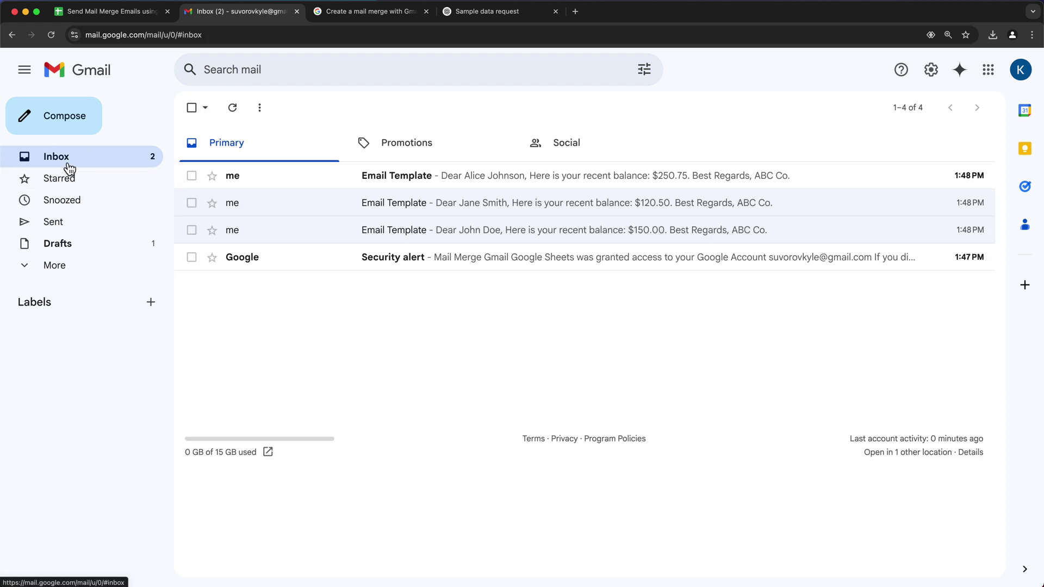
{"action": "left_click", "coordinate": [502, 182]}
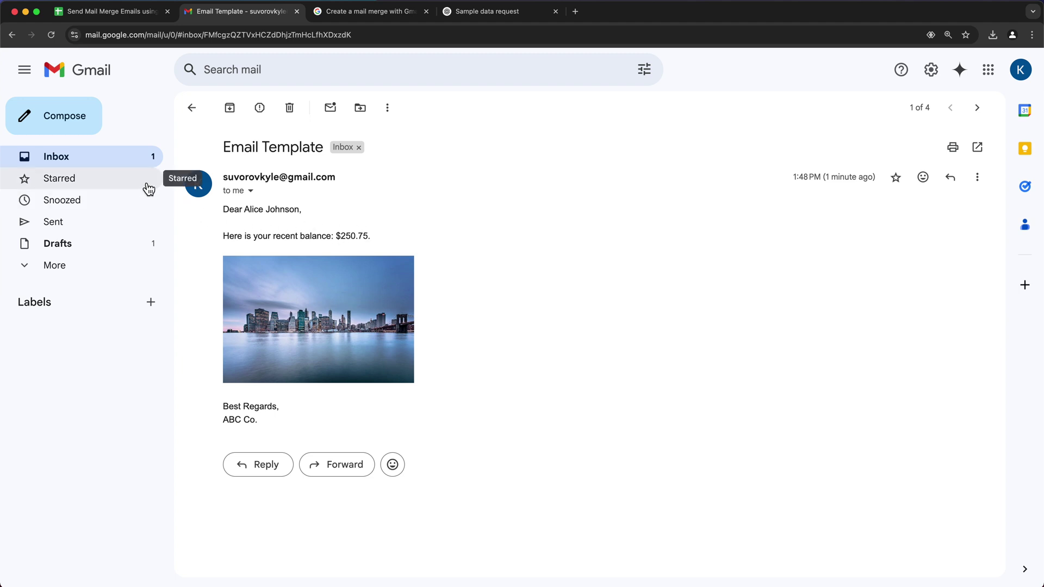
{"action": "left_click", "coordinate": [98, 161]}
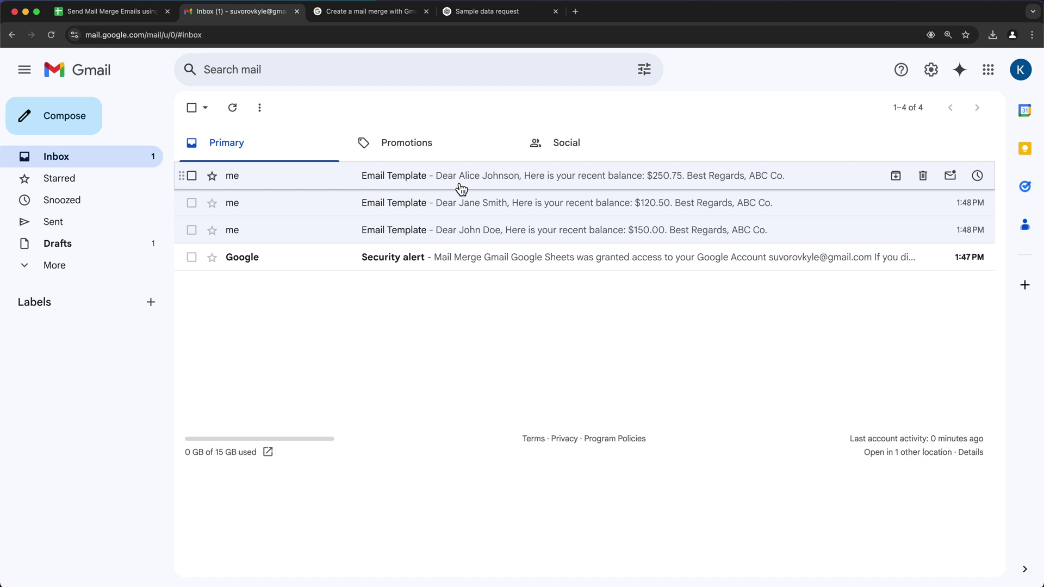
{"action": "left_click", "coordinate": [72, 255]}
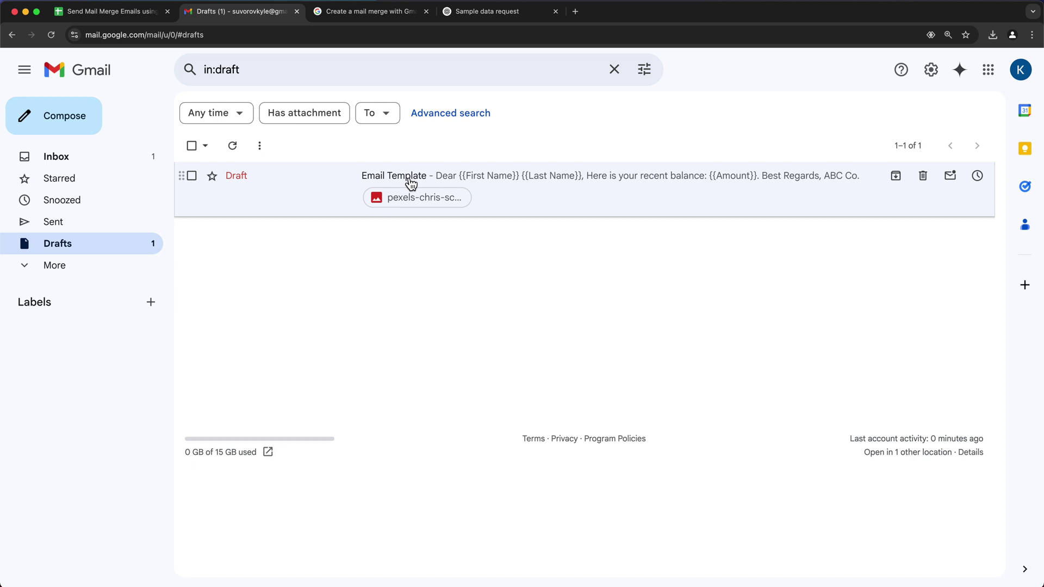
{"action": "left_click", "coordinate": [131, 12]}
{"action": "left_click", "coordinate": [464, 85]}
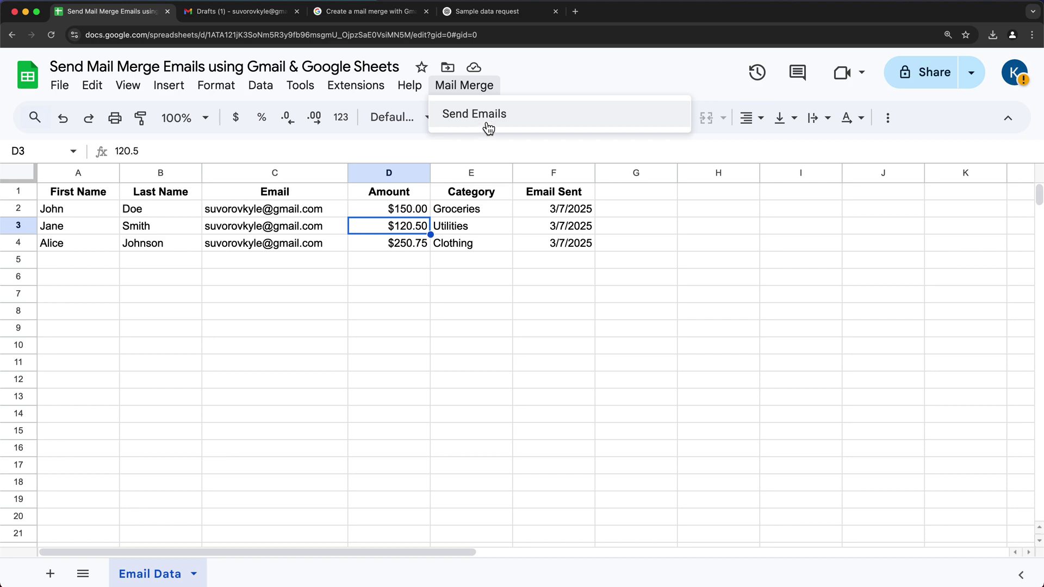
{"action": "left_click", "coordinate": [484, 120]}
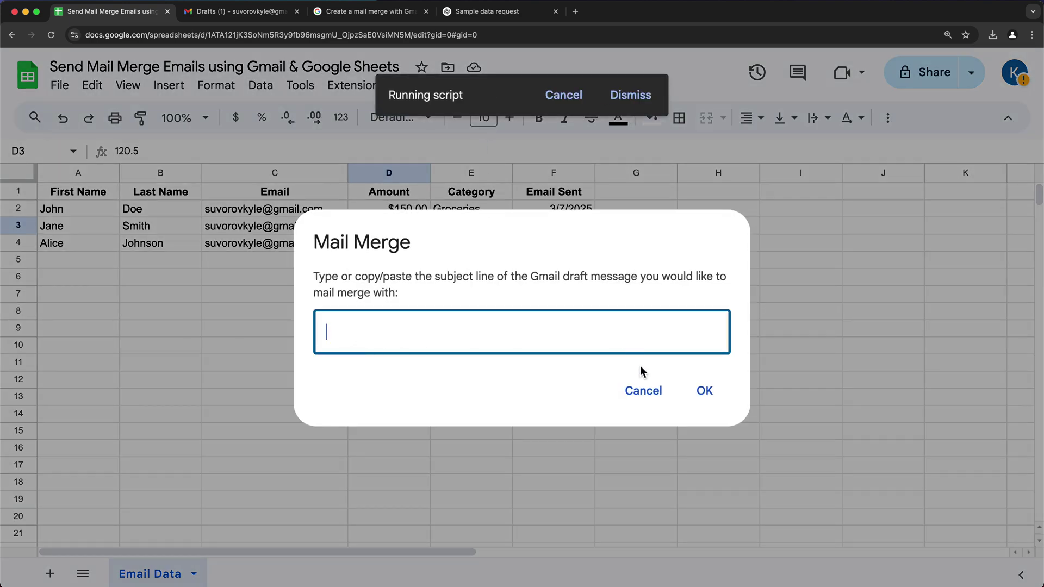
{"action": "left_click", "coordinate": [652, 392]}
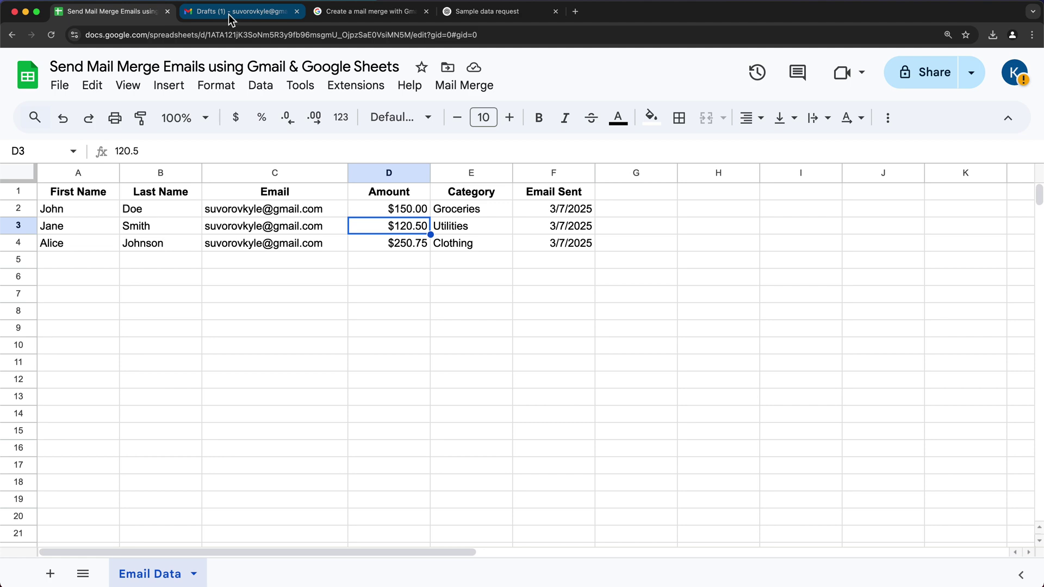
Look at the Create a mail merge code page, and review the Amount and Category values in the Email Data sheet.
{"action": "left_click", "coordinate": [409, 11]}
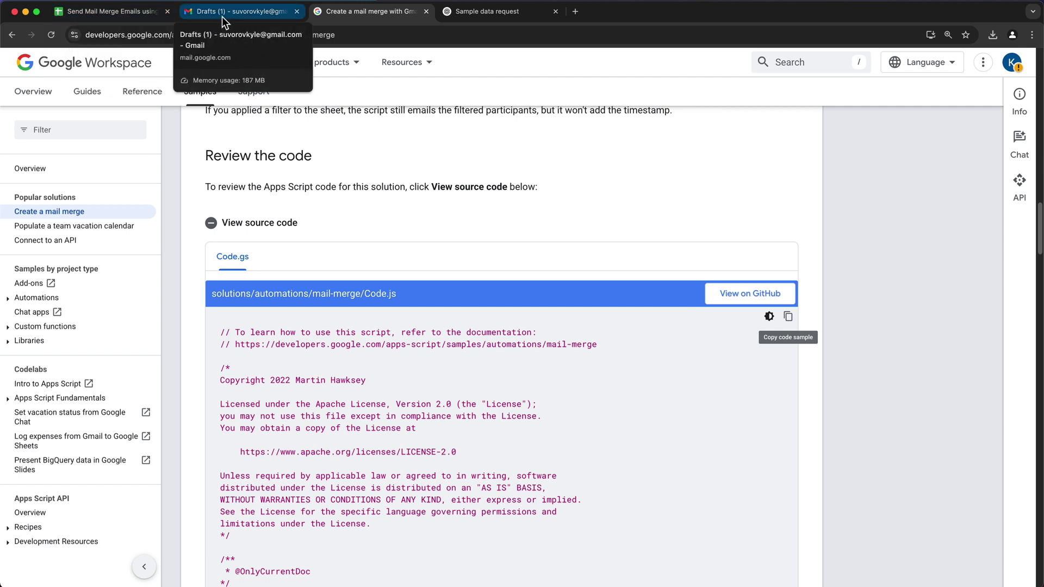
{"action": "left_click", "coordinate": [127, 18]}
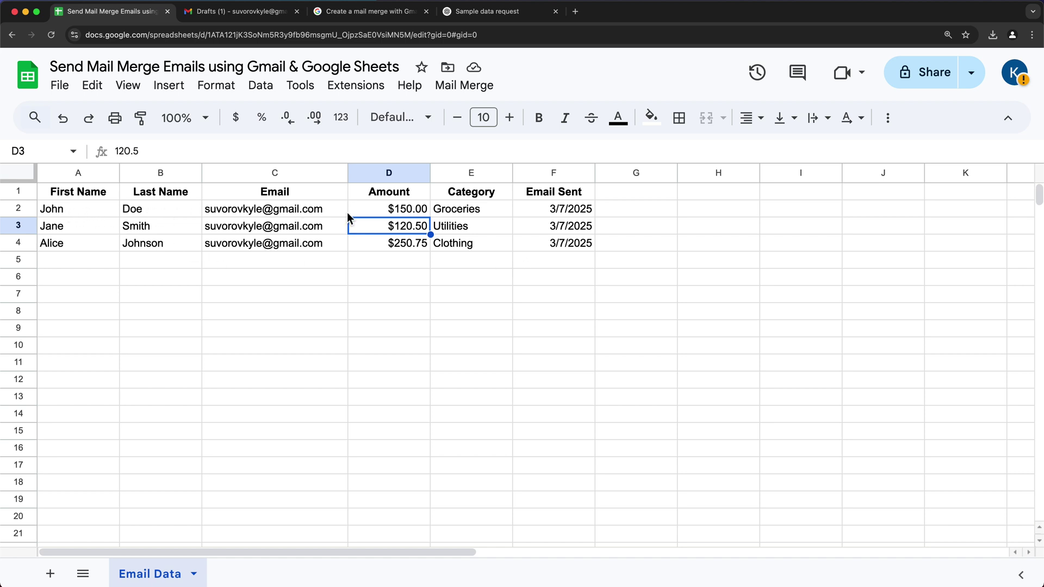
{"action": "left_click", "coordinate": [396, 213]}
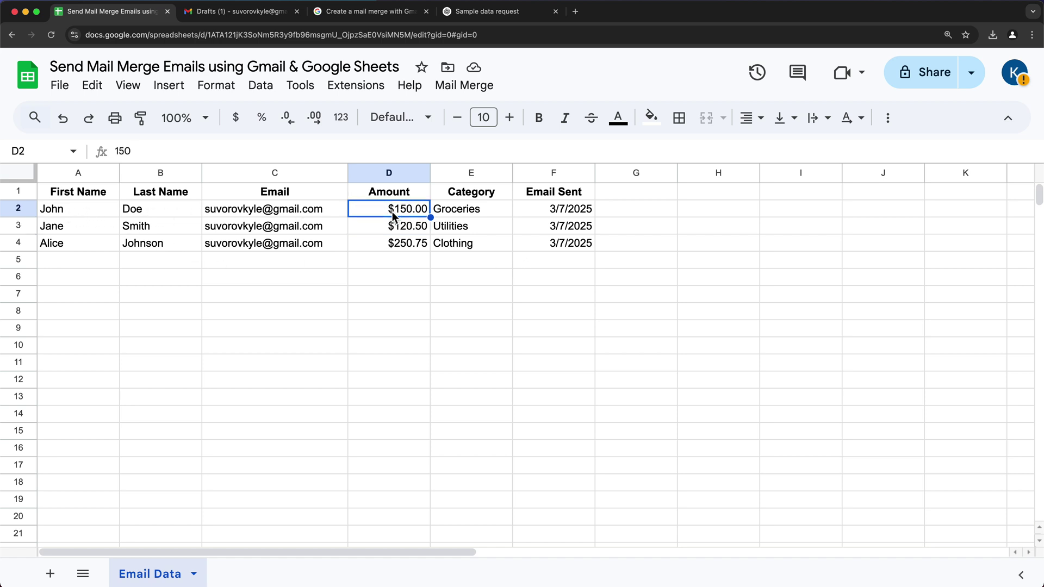
{"action": "left_click", "coordinate": [412, 232]}
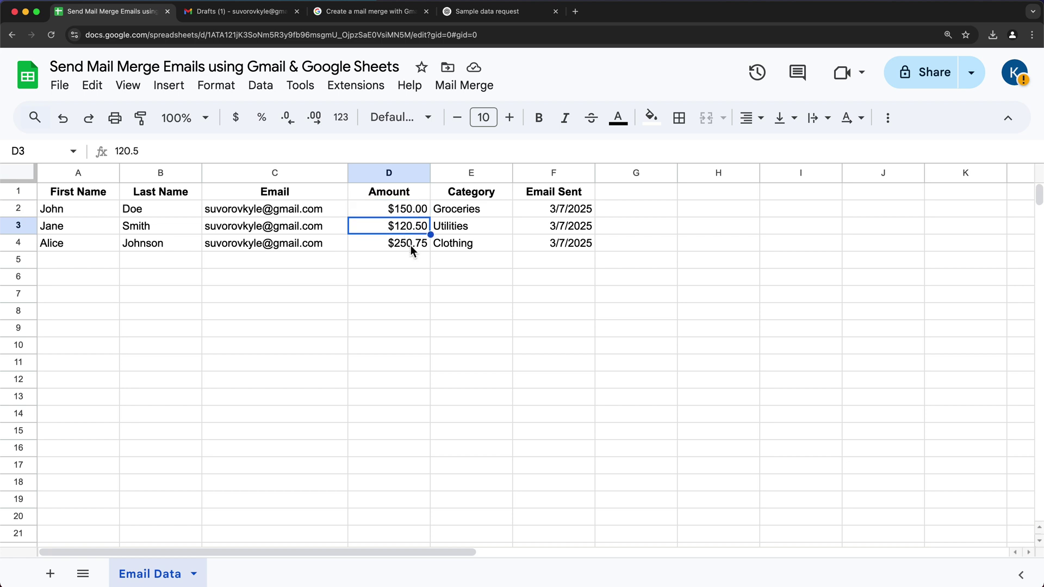
{"action": "left_click", "coordinate": [410, 248]}
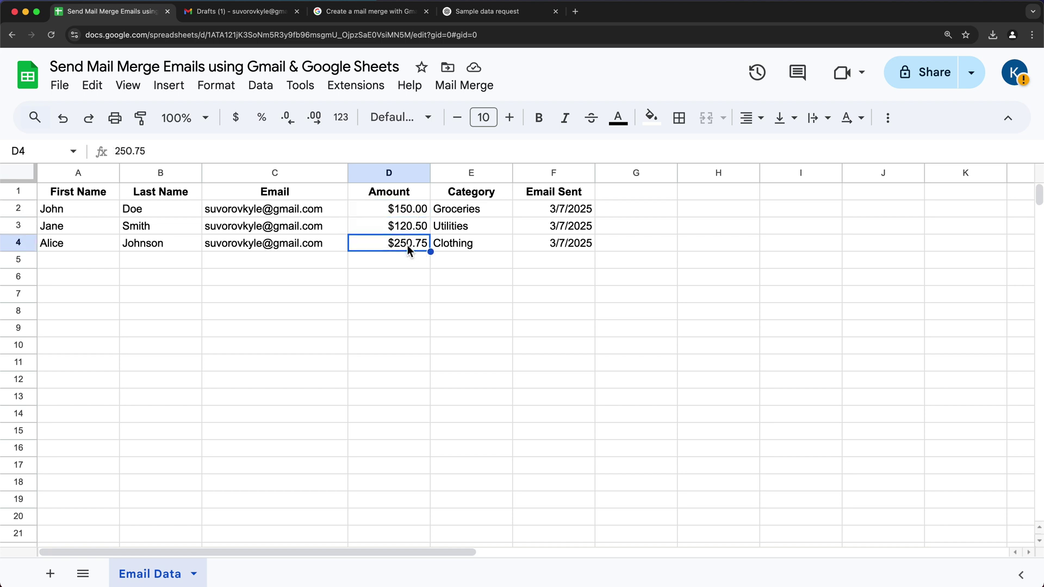
{"action": "left_click_drag", "start_coordinate": [461, 208], "coordinate": [459, 248]}
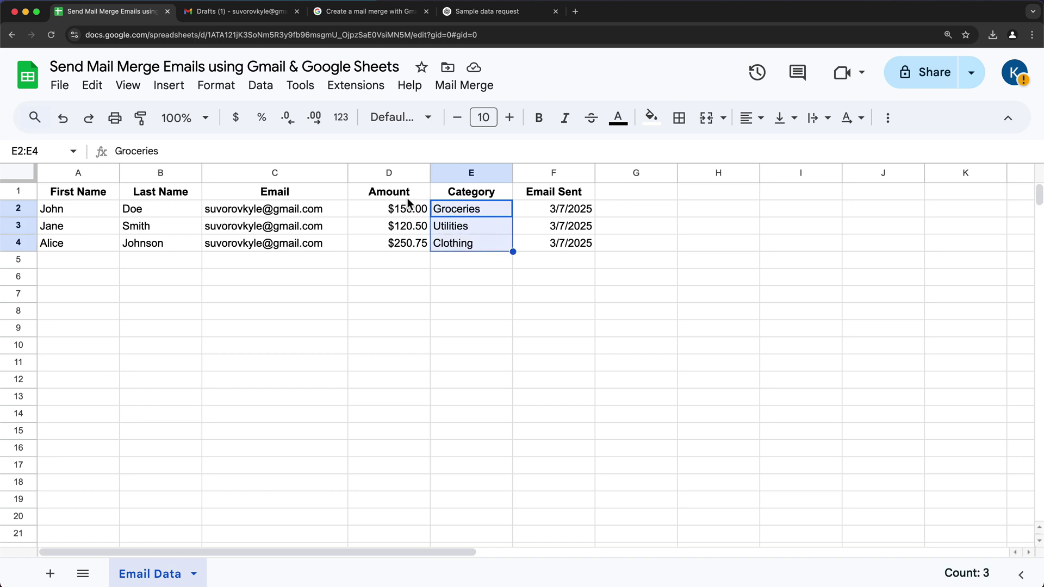
{"action": "left_click", "coordinate": [402, 244]}
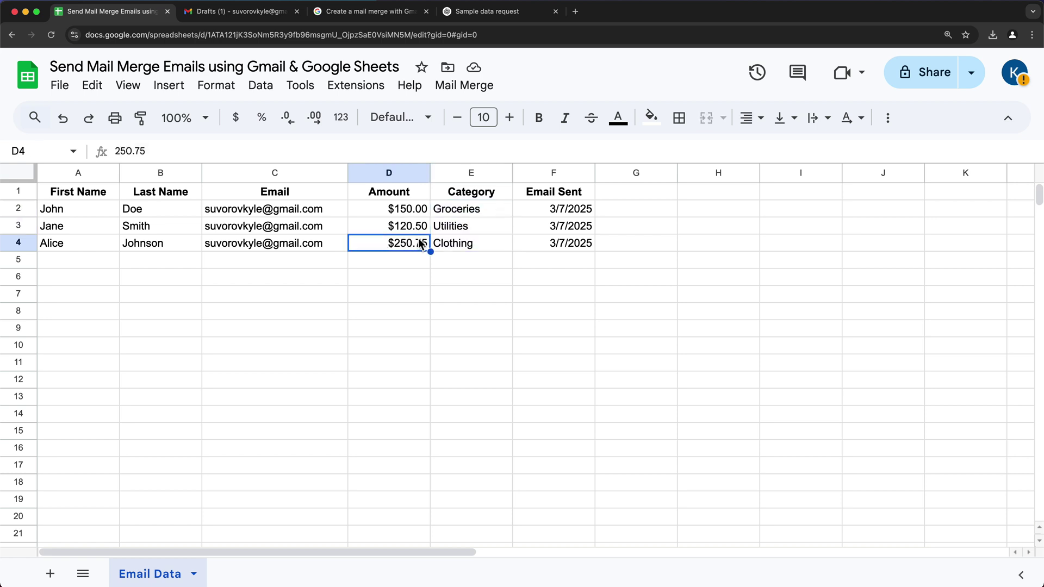
{"action": "left_click", "coordinate": [635, 195]}
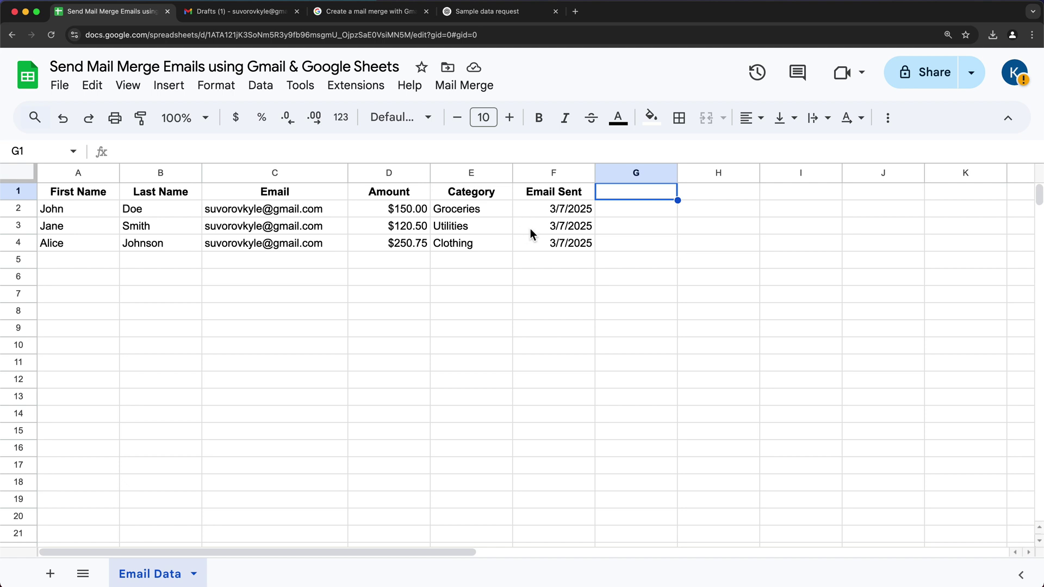
Format the Email Sent values in F2:F4 as Date time and widen column F to fit the full timestamps.
{"action": "left_click_drag", "start_coordinate": [560, 212], "coordinate": [559, 243]}
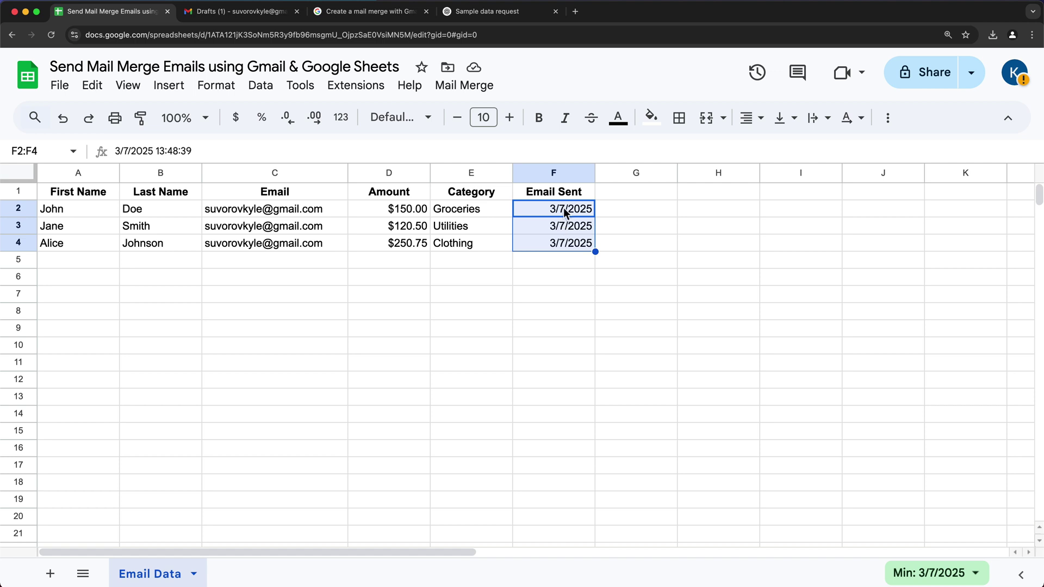
{"action": "left_click", "coordinate": [351, 125]}
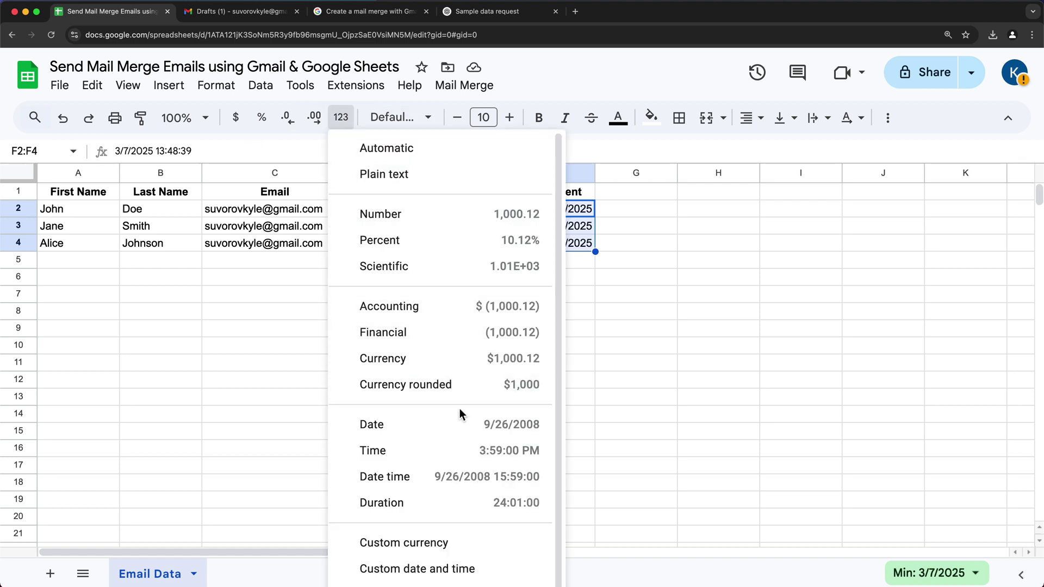
{"action": "left_click", "coordinate": [417, 479]}
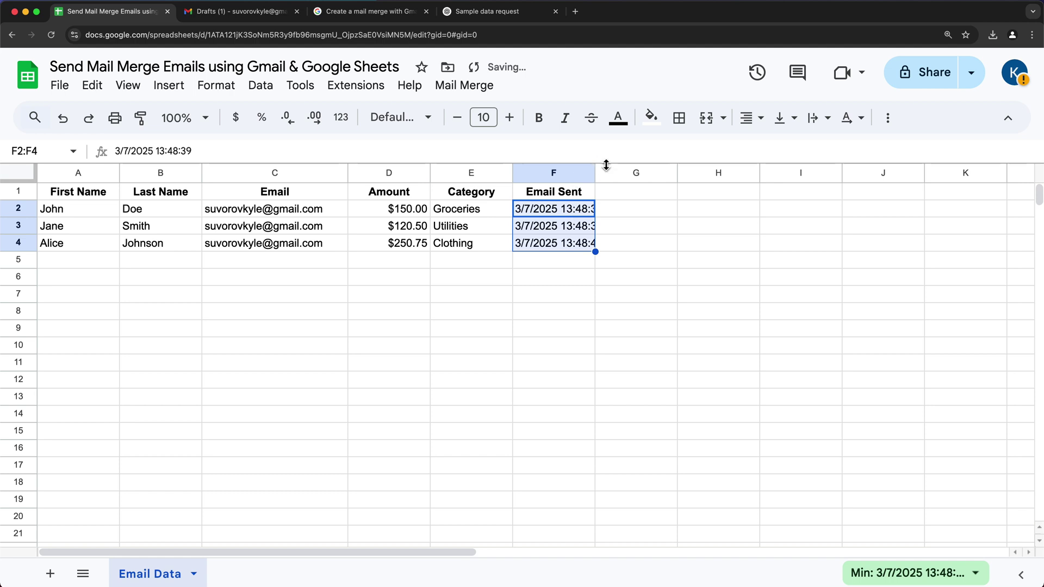
{"action": "left_click_drag", "start_coordinate": [596, 172], "coordinate": [634, 172]}
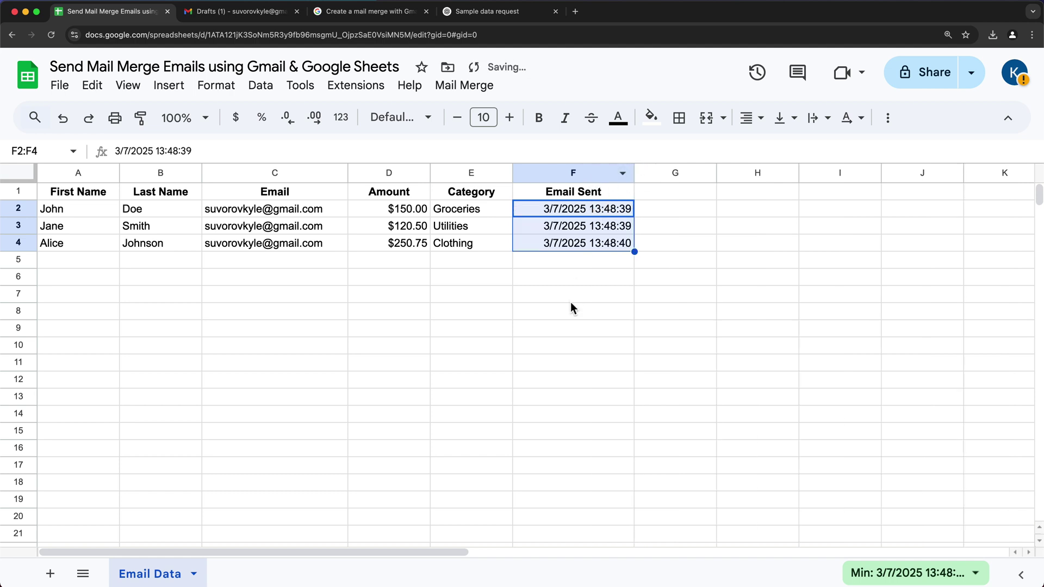
{"action": "left_click", "coordinate": [592, 264]}
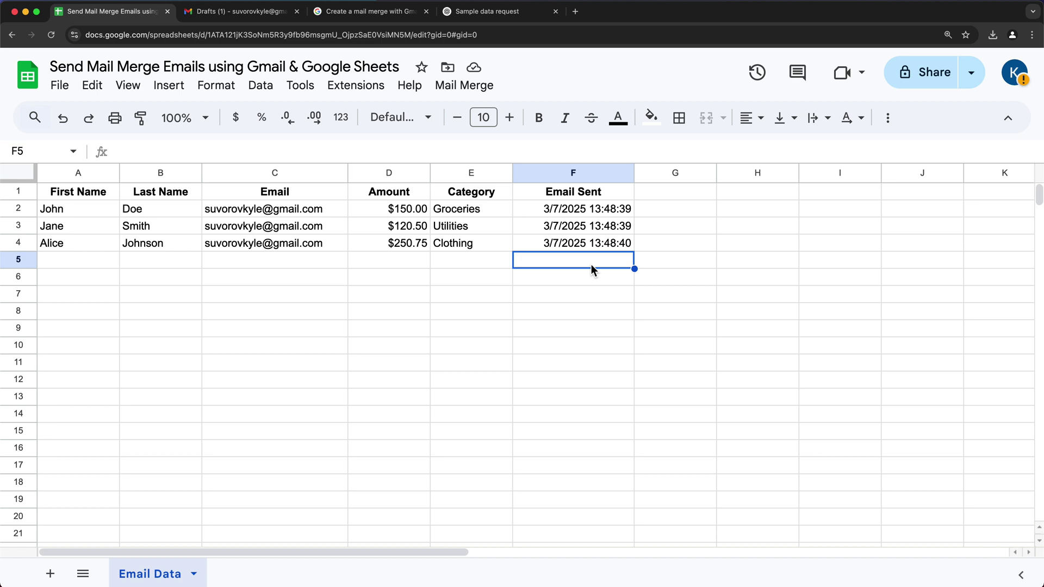
Insert a column between Category and Email Sent and enter the header Subject in F1.
{"action": "left_click", "coordinate": [577, 174]}
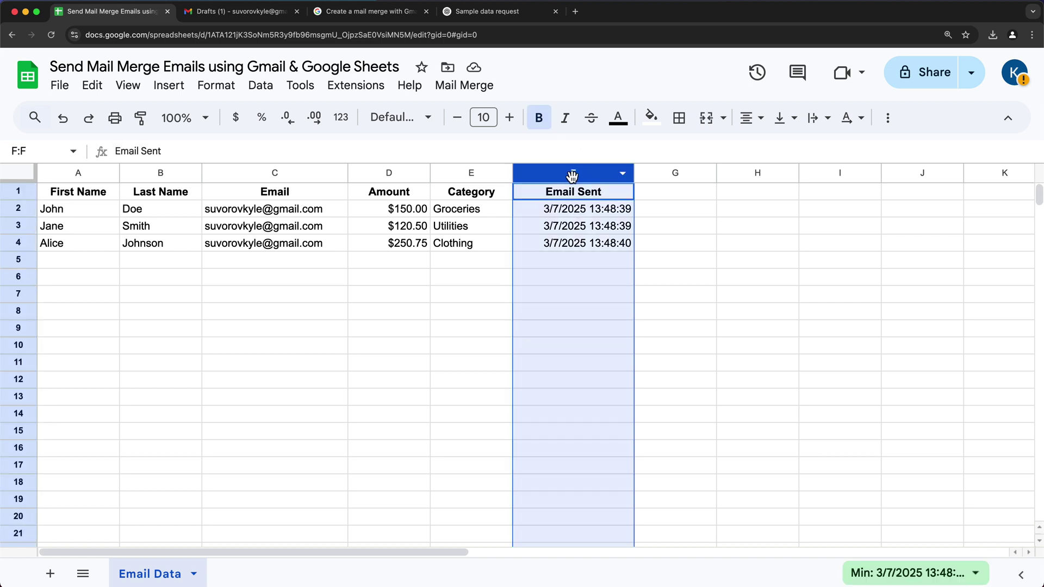
{"action": "right_click", "coordinate": [573, 175]}
{"action": "left_click", "coordinate": [655, 263]}
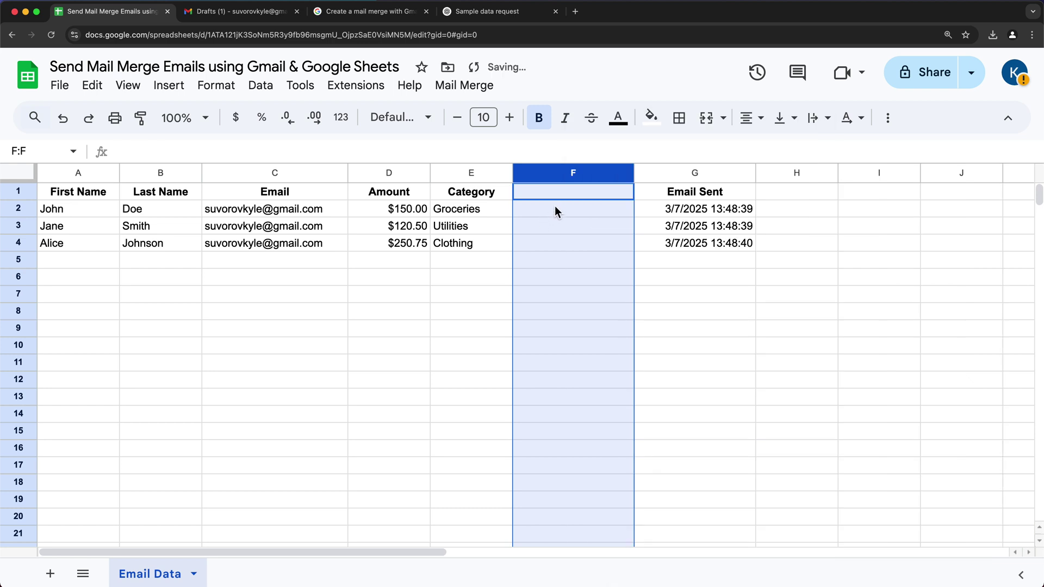
{"action": "left_click", "coordinate": [559, 194]}
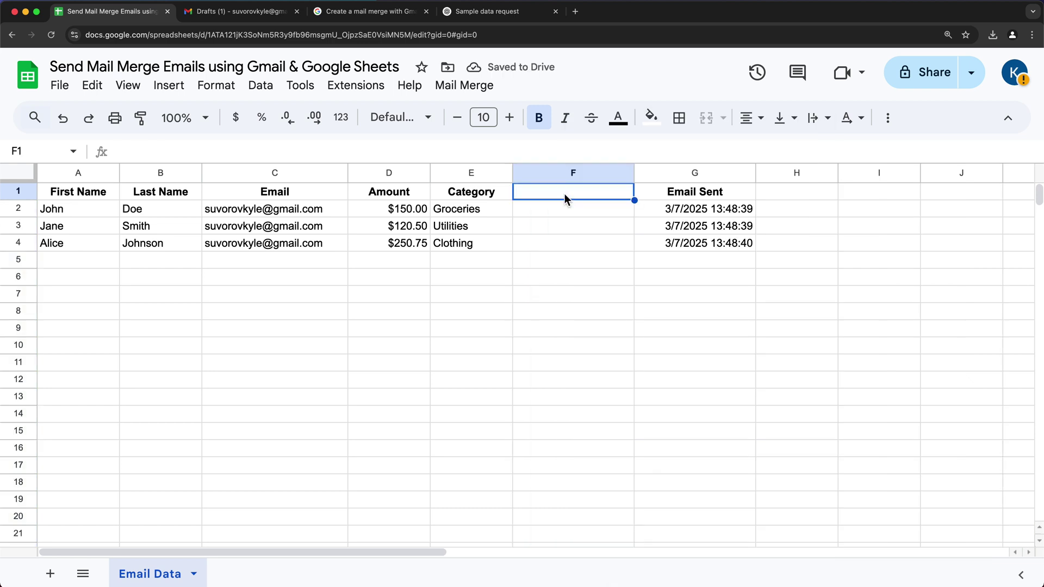
{"action": "type", "text": "Su"}
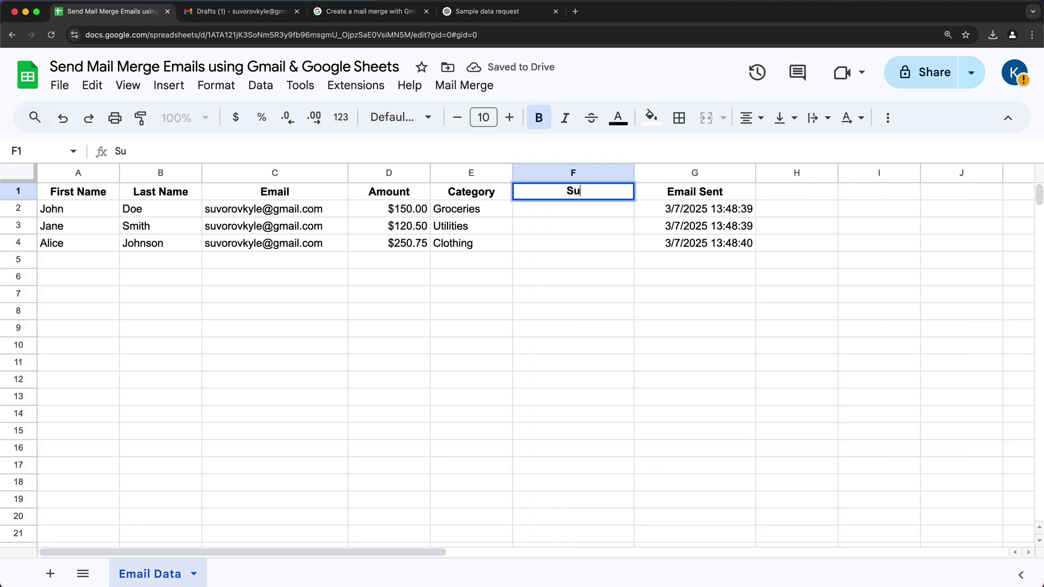
{"action": "type", "text": "bject"}
{"action": "key", "text": "Return"}
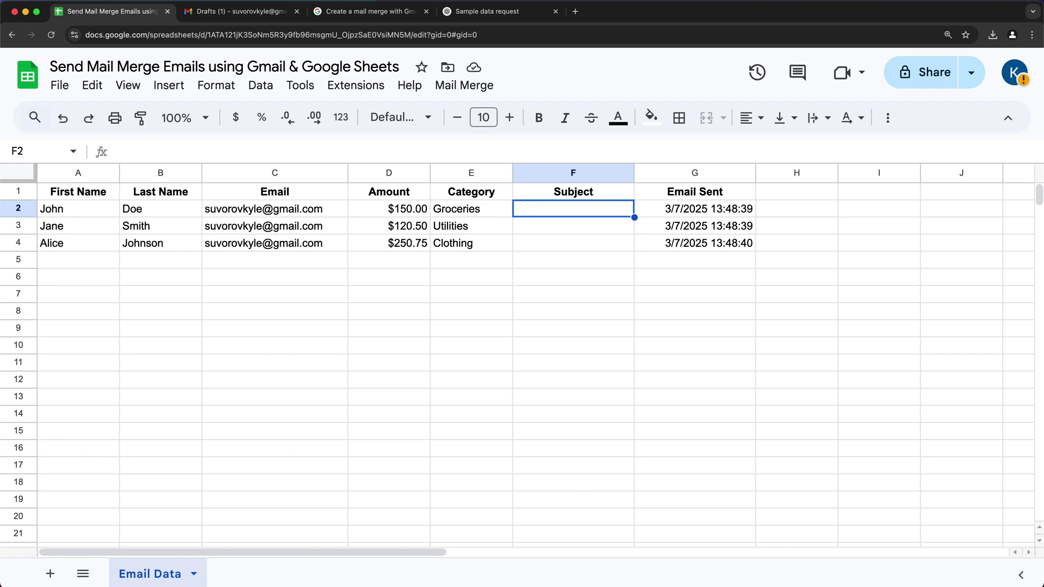
Enter ="Your Balance is: "&D2 in F2 and accept the suggested autofill for the remaining Subject cells.
{"action": "type", "text": "="}
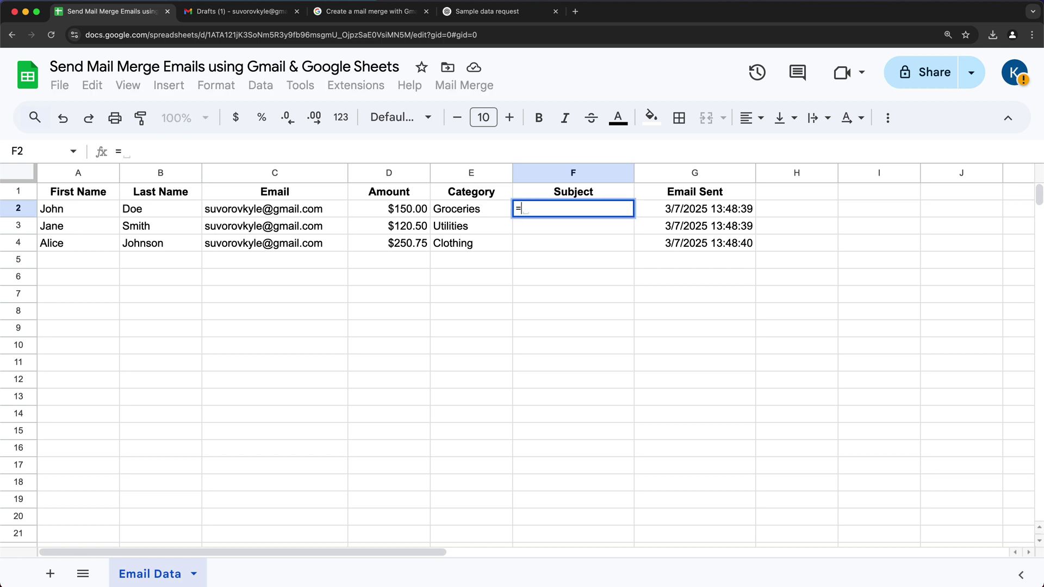
{"action": "type", "text": "\""}
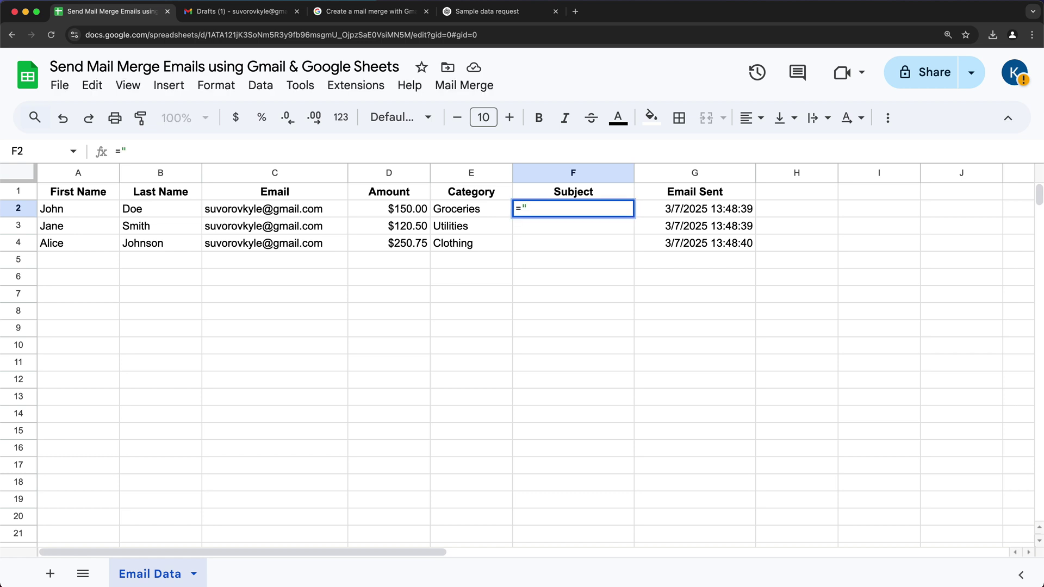
{"action": "type", "text": "Your"}
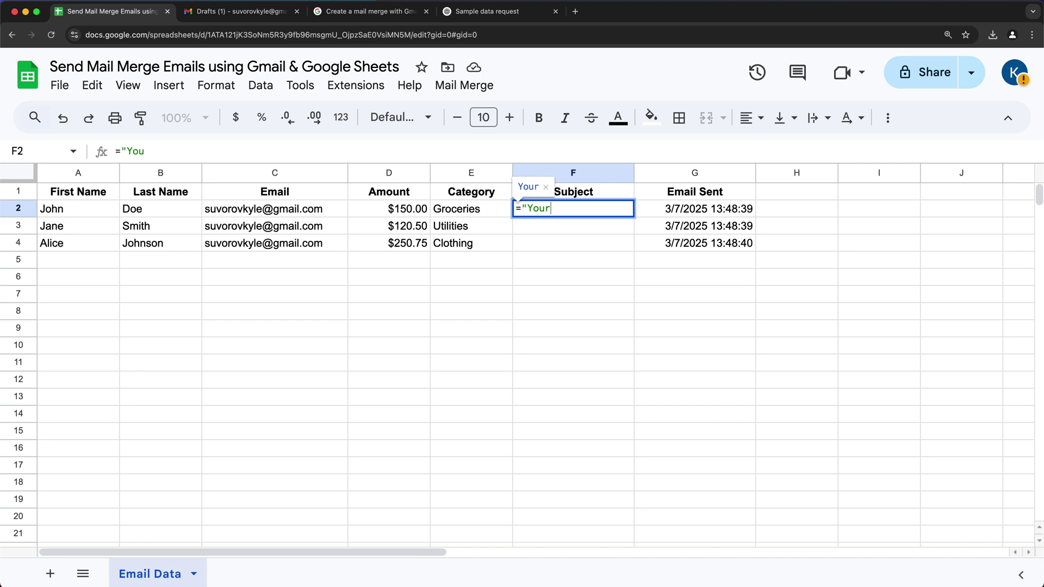
{"action": "type", "text": " Balance is"}
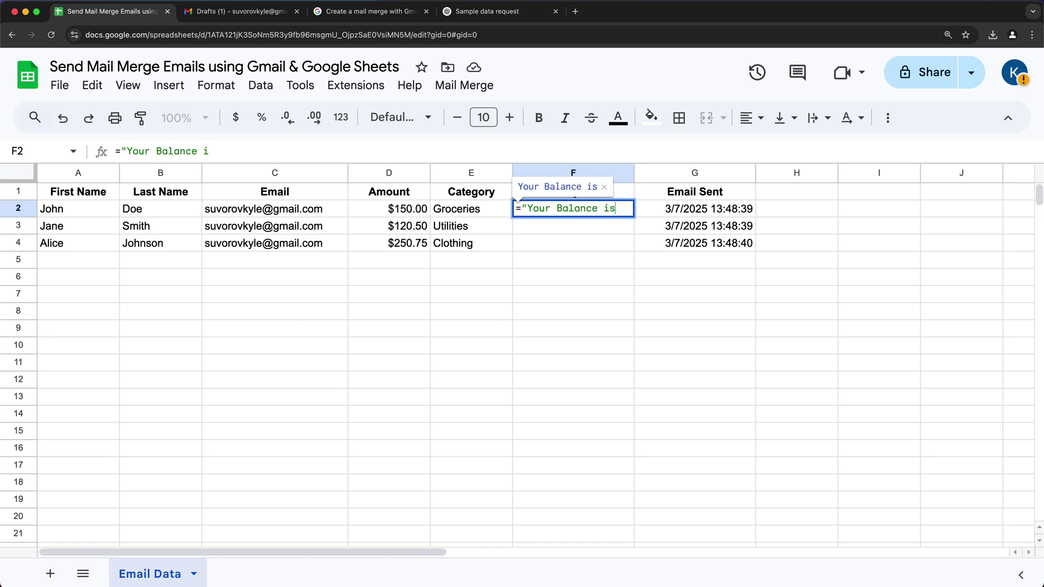
{"action": "type", "text": ": \""}
{"action": "type", "text": "&"}
{"action": "left_click", "coordinate": [405, 208]}
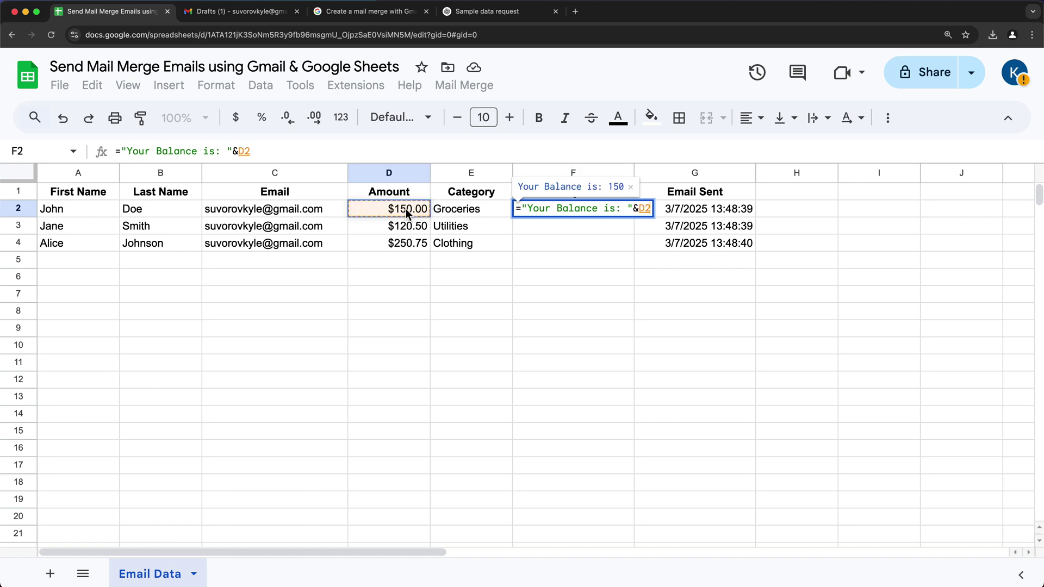
{"action": "key", "text": "Return"}
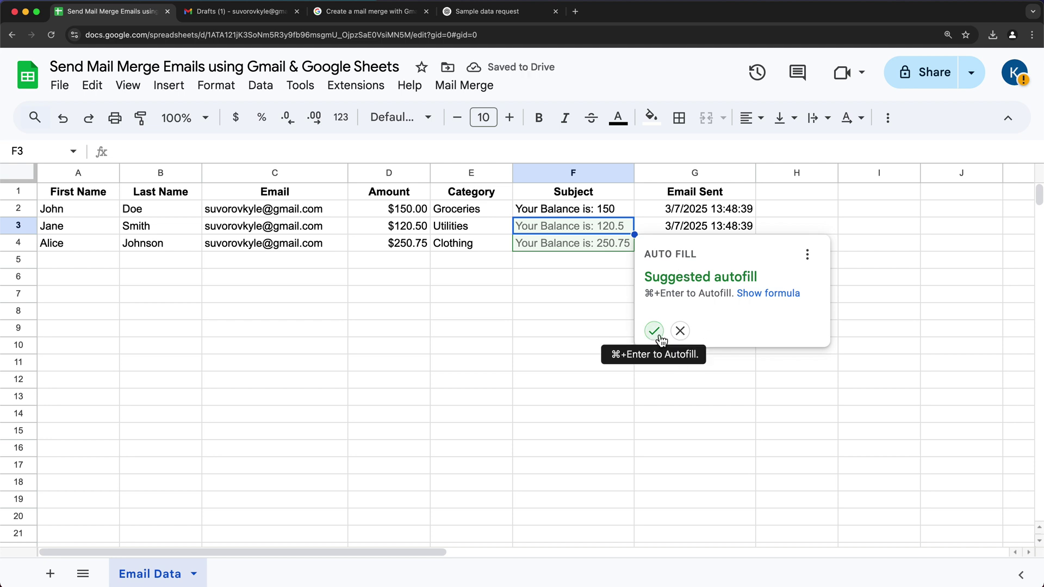
{"action": "left_click", "coordinate": [654, 331]}
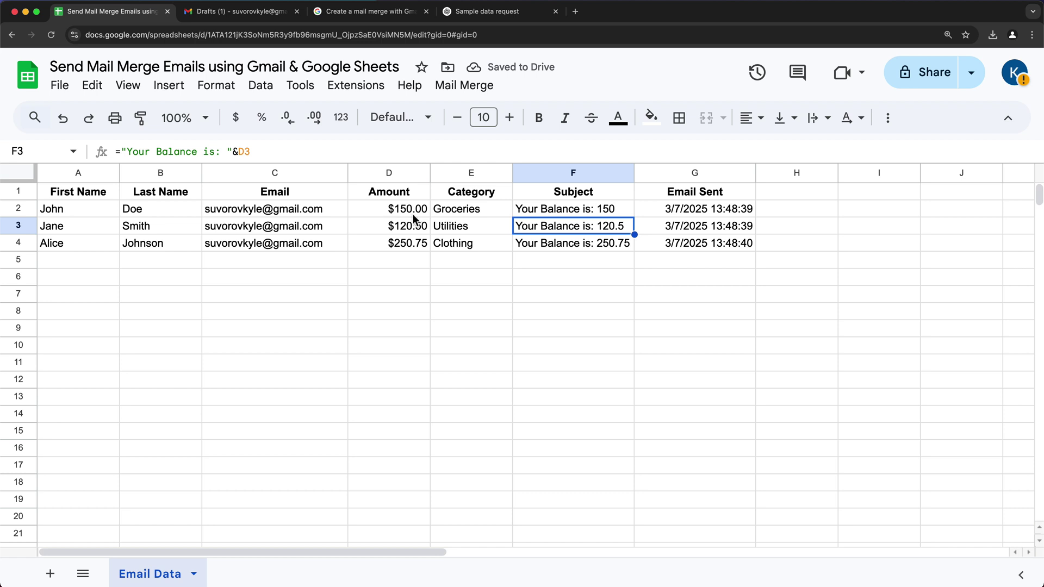
Change the F2 formula to ="Your Balance is: "&DOLLAR(D2) and fill it down through F4.
{"action": "double_click", "coordinate": [615, 210]}
{"action": "left_click", "coordinate": [640, 211]}
{"action": "type", "text": "DOLLAR(D2"}
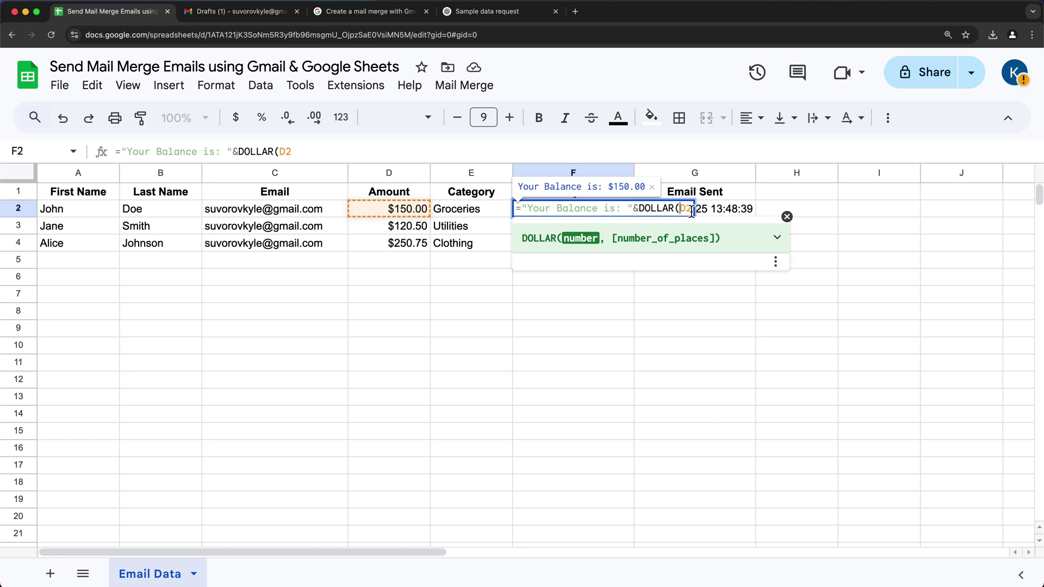
{"action": "type", "text": ")"}
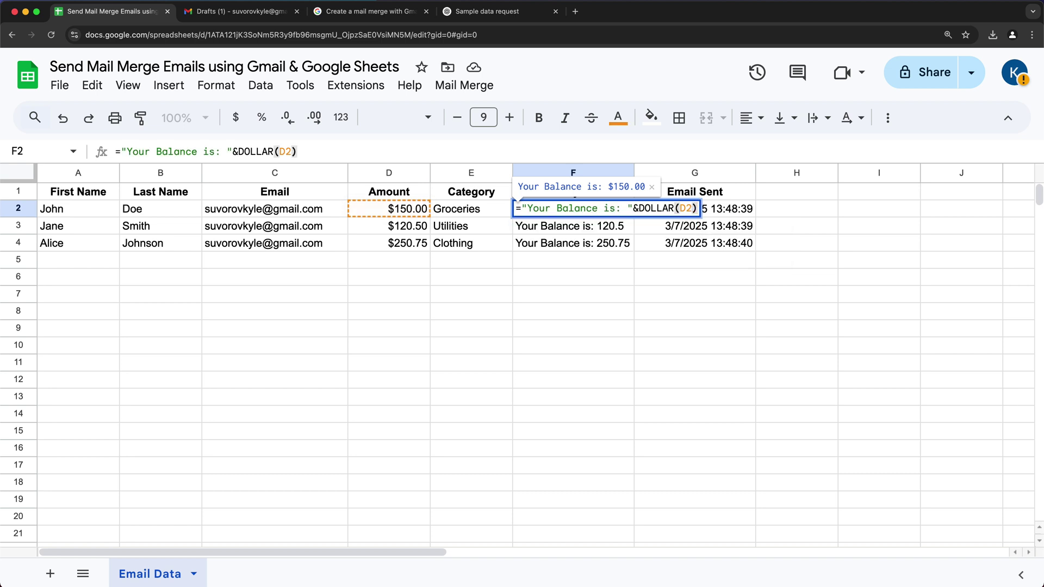
{"action": "key", "text": "Return"}
{"action": "left_click", "coordinate": [628, 212]}
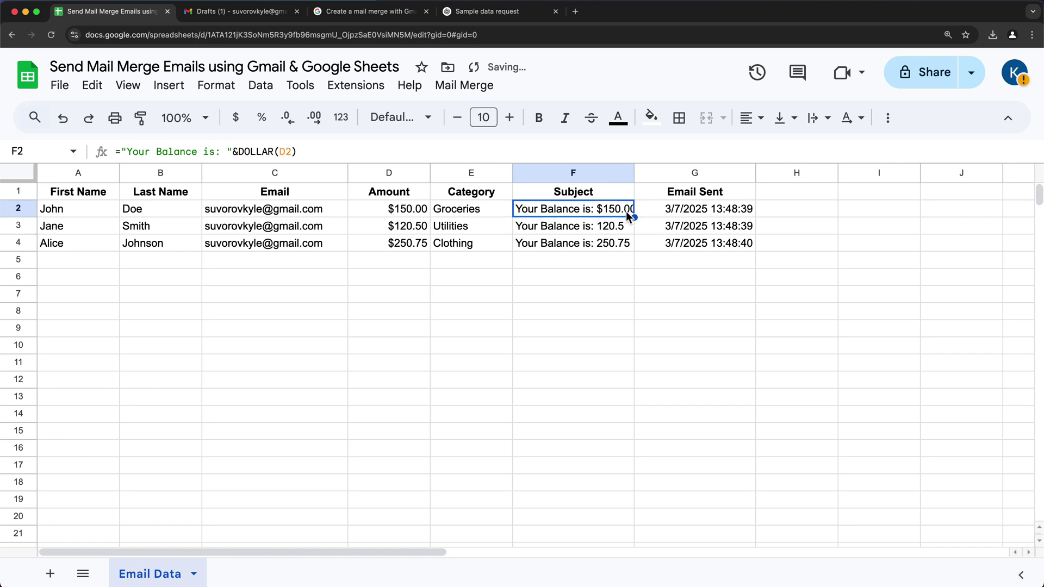
{"action": "left_click_drag", "start_coordinate": [634, 218], "coordinate": [634, 252]}
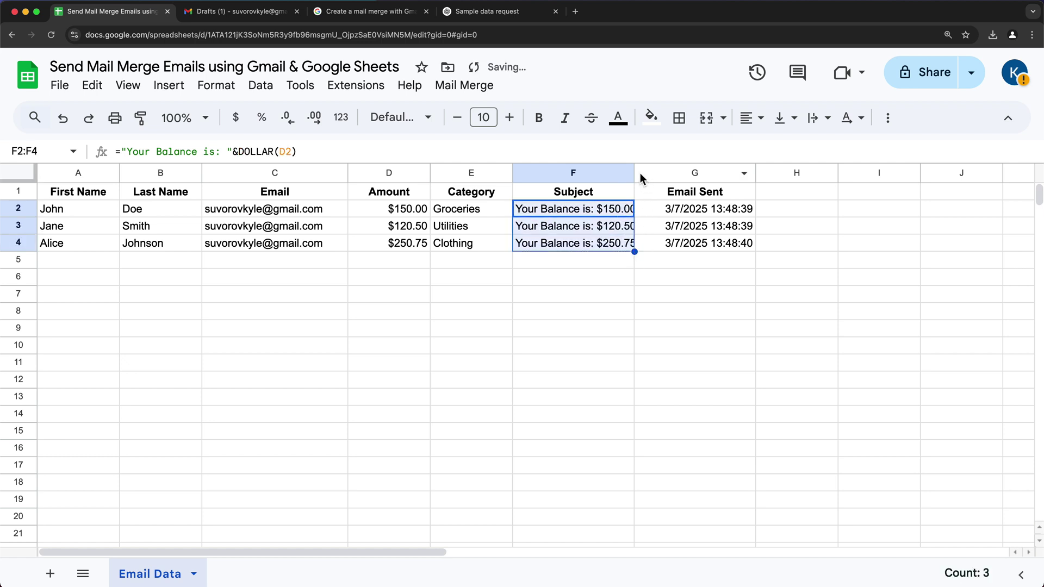
Widen column F to fit the full subject texts, and check the formulas in F2:F4.
{"action": "left_click_drag", "start_coordinate": [634, 173], "coordinate": [660, 172]}
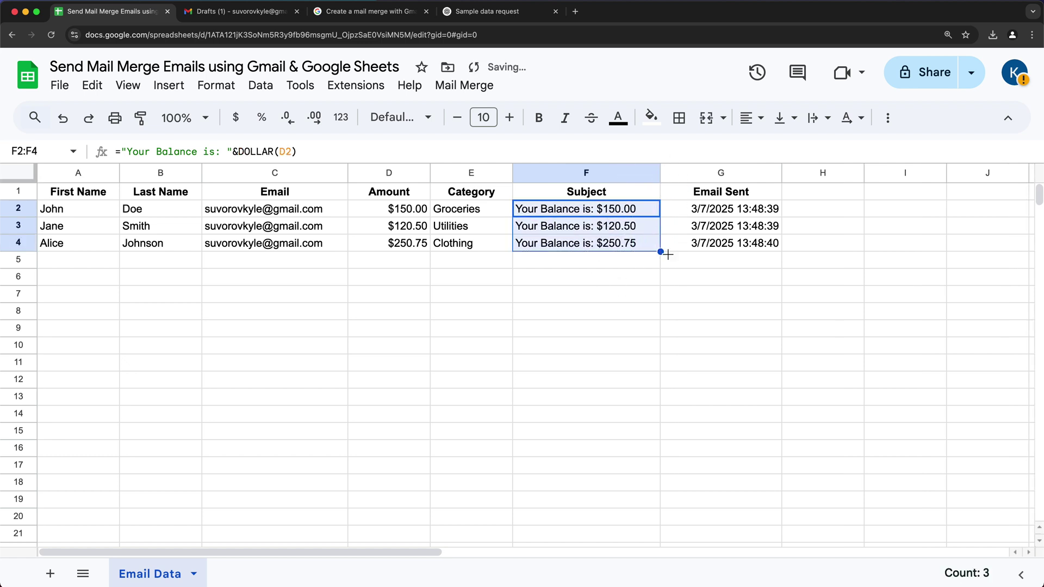
{"action": "left_click", "coordinate": [555, 211]}
{"action": "left_click", "coordinate": [571, 232]}
{"action": "left_click", "coordinate": [573, 243]}
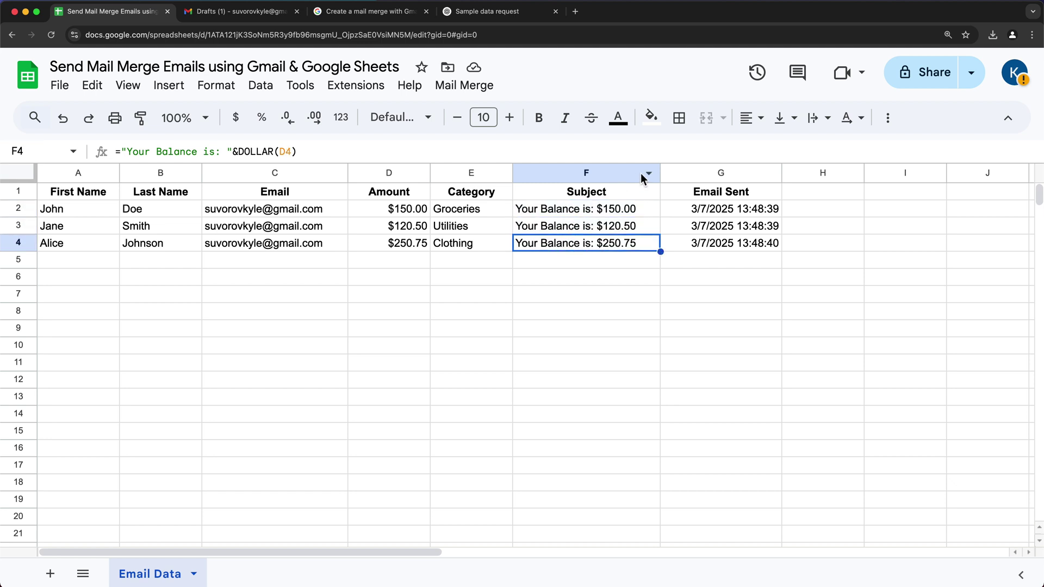
{"action": "left_click_drag", "start_coordinate": [660, 173], "coordinate": [657, 173]}
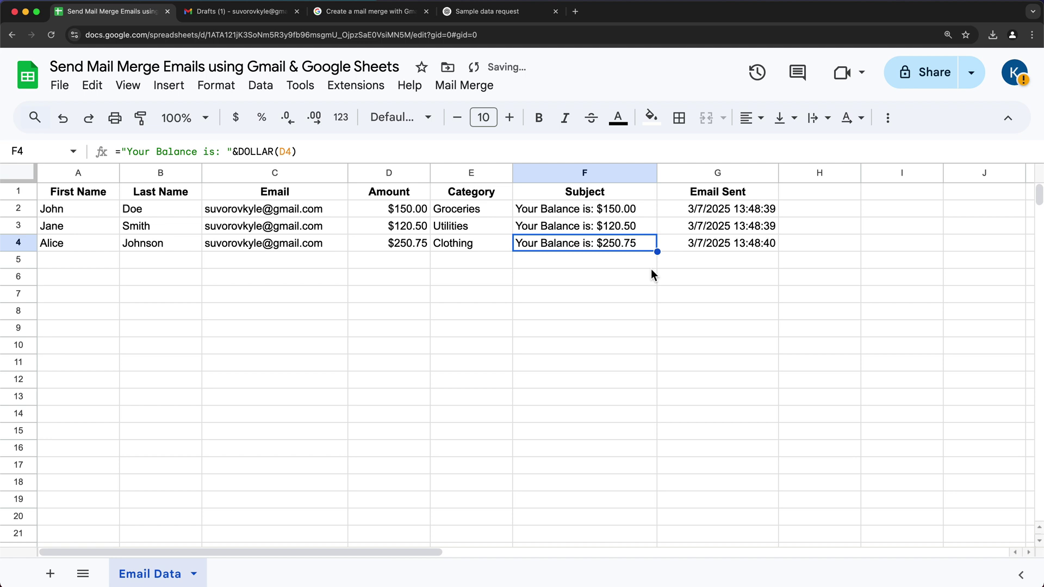
{"action": "left_click_drag", "start_coordinate": [562, 208], "coordinate": [563, 245]}
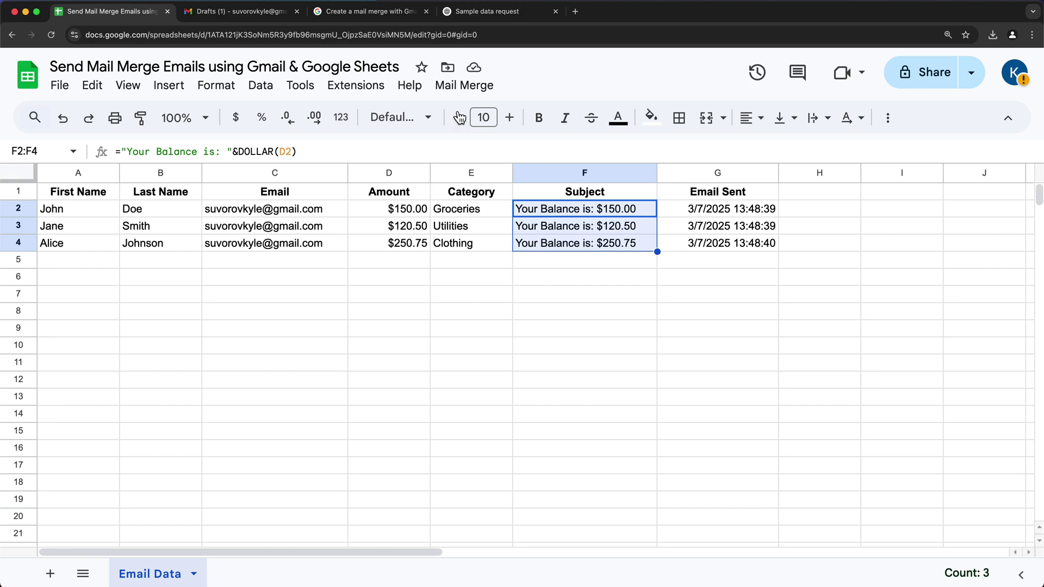
Check the Email Template draft in Gmail, and open the Apps Script project attached to the mail merge spreadsheet.
{"action": "left_click", "coordinate": [370, 11]}
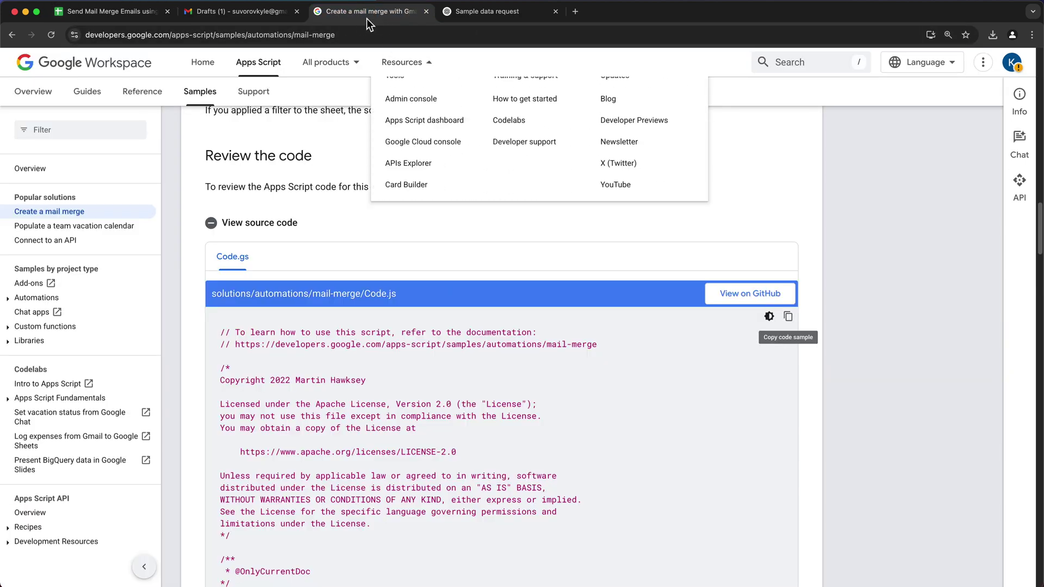
{"action": "left_click", "coordinate": [263, 12]}
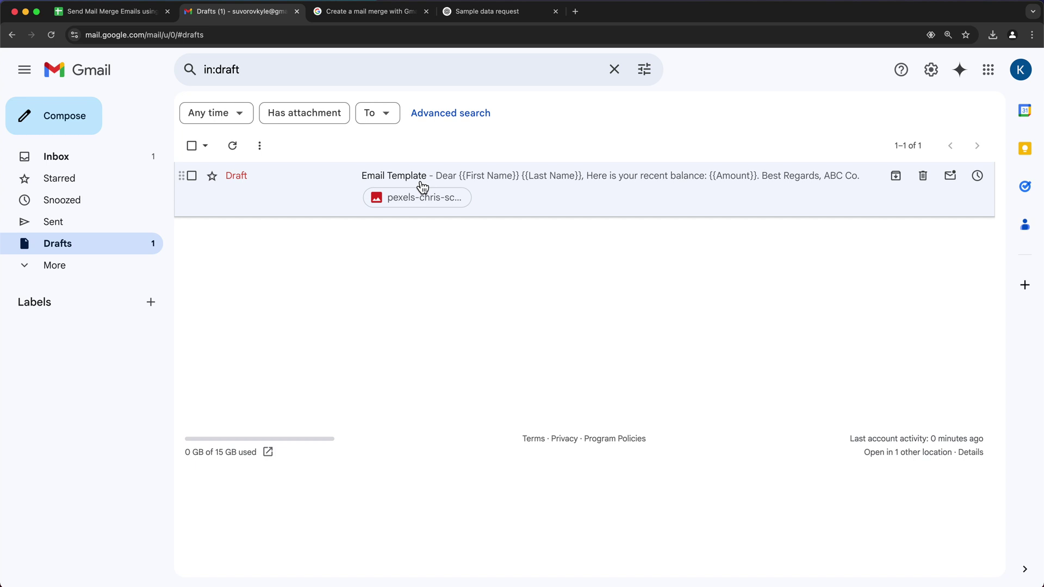
{"action": "left_click", "coordinate": [117, 14]}
{"action": "left_click", "coordinate": [356, 87]}
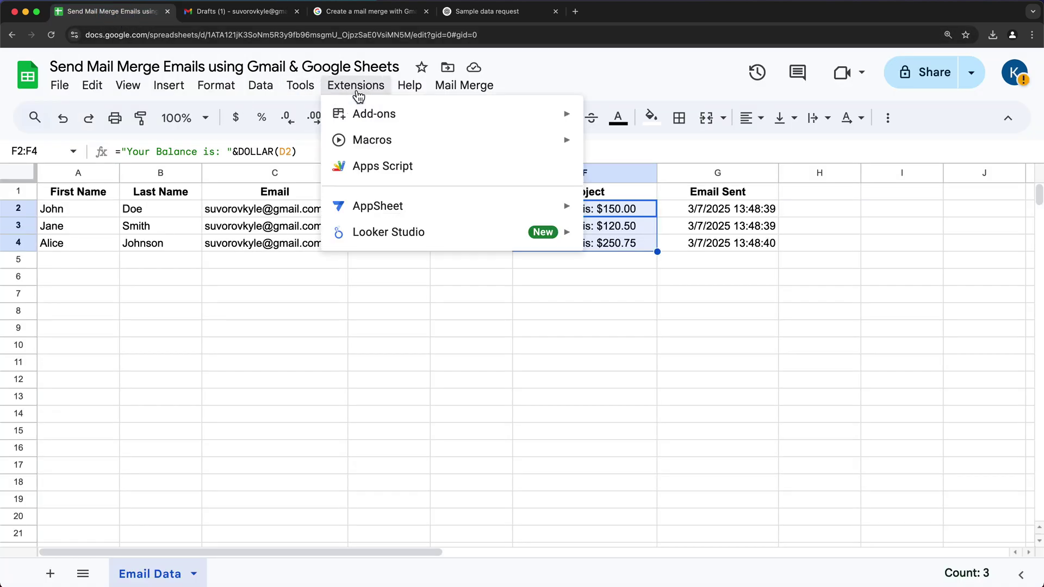
{"action": "left_click", "coordinate": [403, 173]}
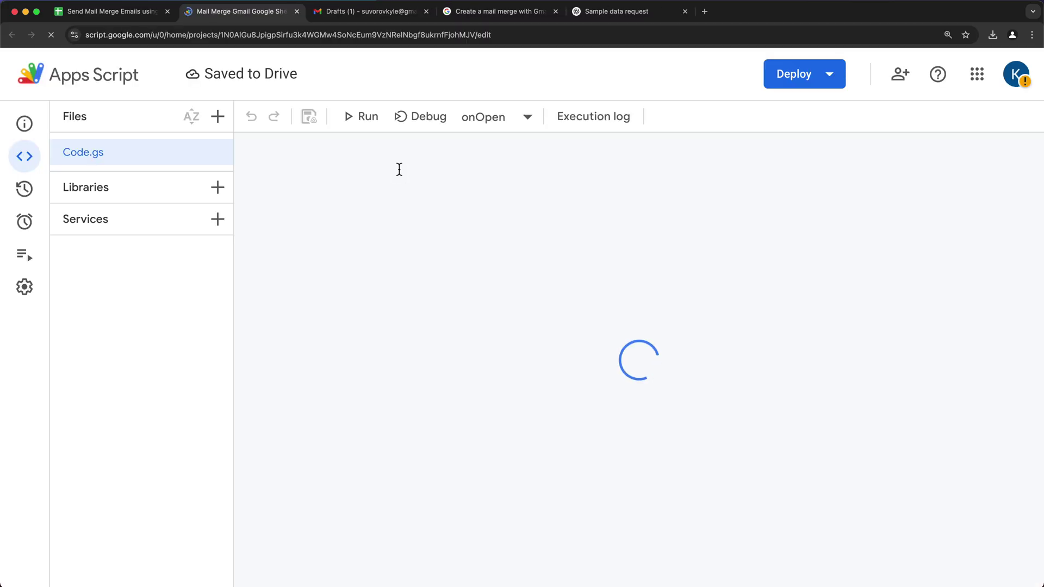
Examine how sendEmails in Code.gs reads the display values, takes the column headings, and finds the EMAIL_SENT_COL index.
{"action": "scroll", "coordinate": [526, 286], "scroll_direction": "down", "scroll_amount": 5}
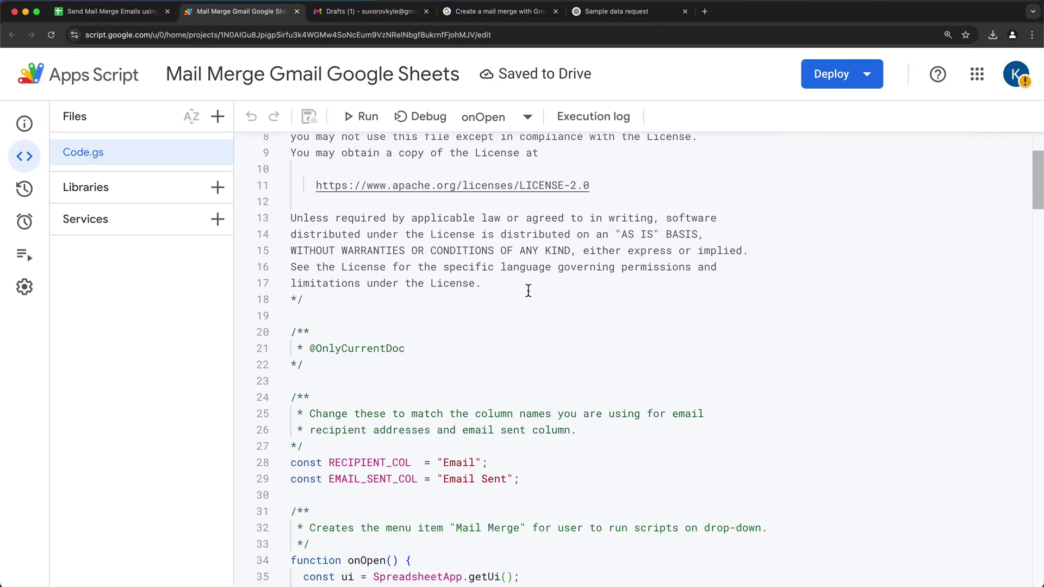
{"action": "scroll", "coordinate": [533, 294], "scroll_direction": "down", "scroll_amount": 3}
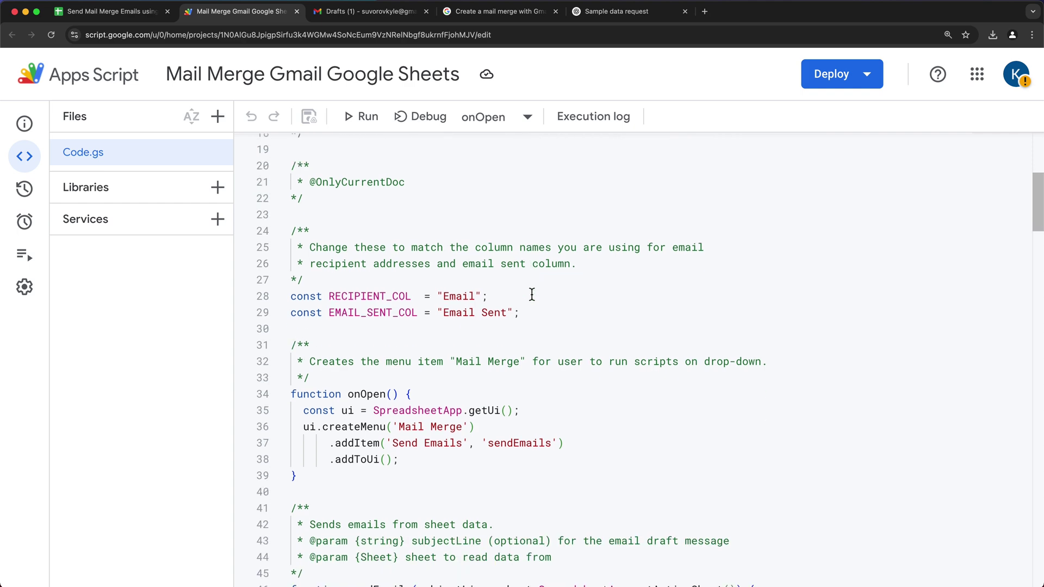
{"action": "scroll", "coordinate": [532, 294], "scroll_direction": "down", "scroll_amount": 10}
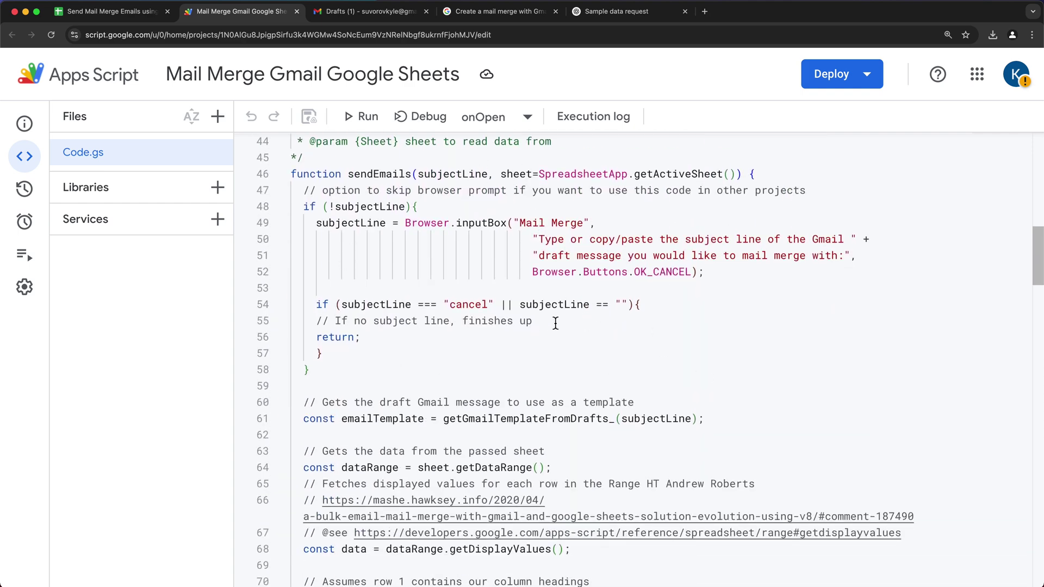
{"action": "scroll", "coordinate": [555, 328], "scroll_direction": "down", "scroll_amount": 2}
{"action": "scroll", "coordinate": [556, 329], "scroll_direction": "down", "scroll_amount": 2}
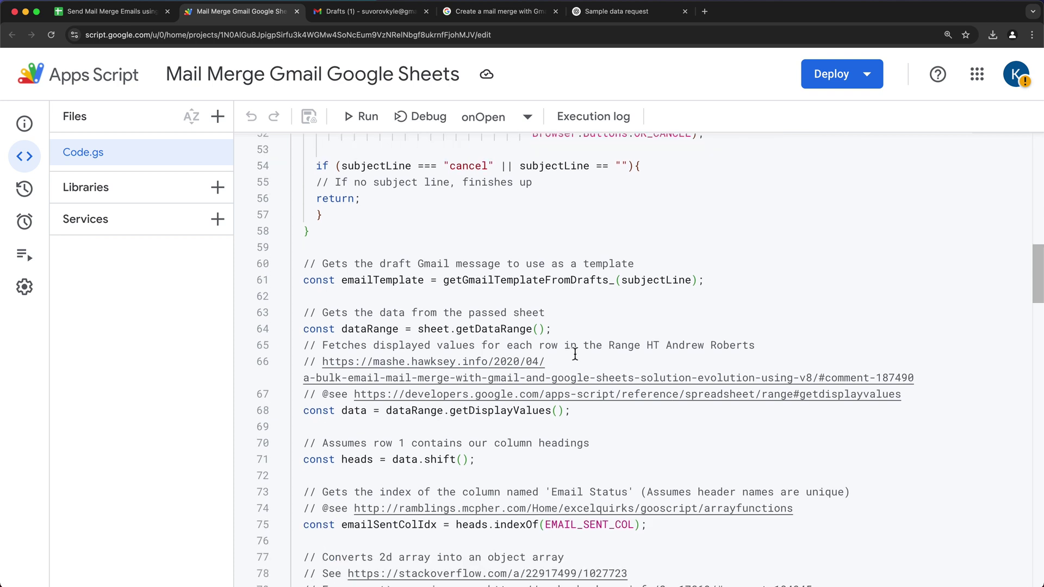
{"action": "left_click_drag", "start_coordinate": [379, 412], "coordinate": [587, 414]}
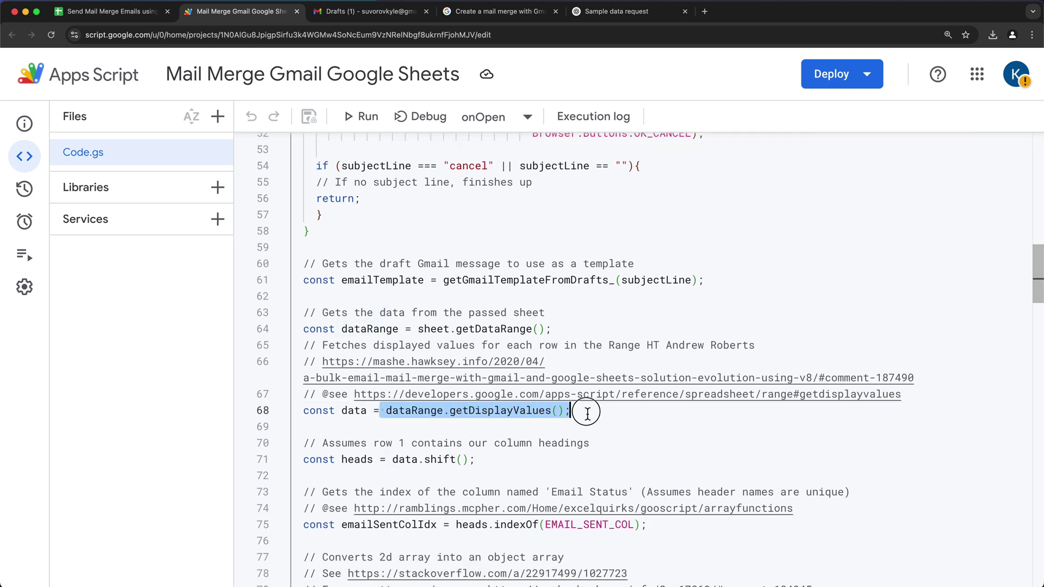
{"action": "scroll", "coordinate": [581, 414], "scroll_direction": "down", "scroll_amount": 1}
{"action": "scroll", "coordinate": [581, 414], "scroll_direction": "down", "scroll_amount": 1}
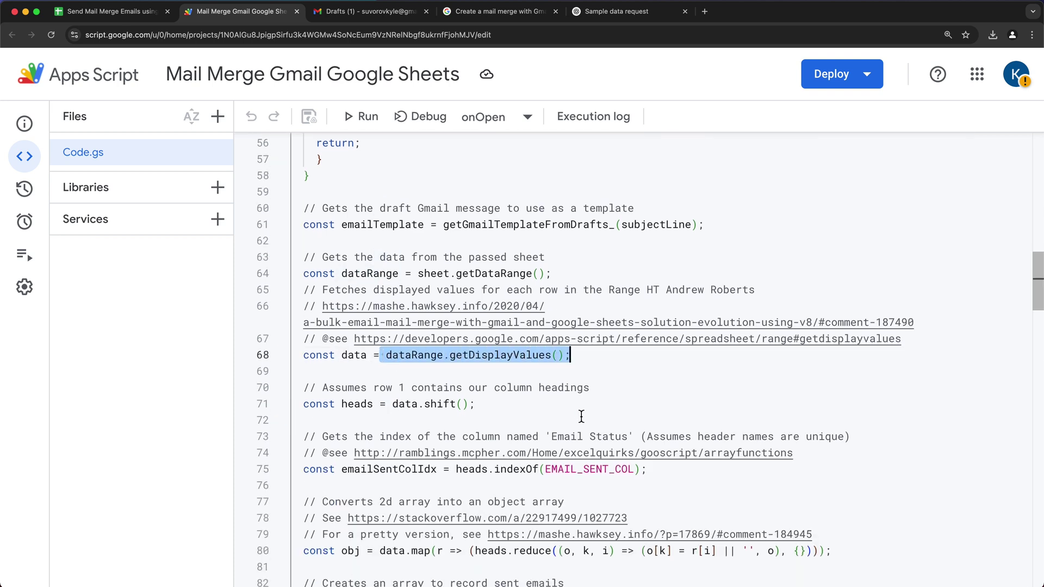
{"action": "scroll", "coordinate": [582, 417], "scroll_direction": "down", "scroll_amount": 1}
{"action": "left_click_drag", "start_coordinate": [335, 377], "coordinate": [481, 377]}
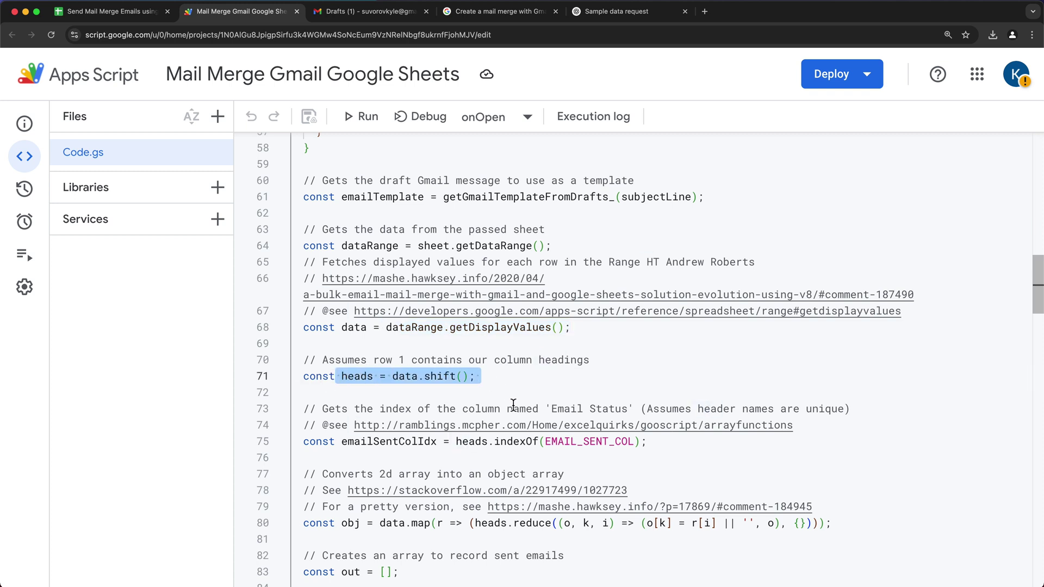
{"action": "scroll", "coordinate": [489, 386], "scroll_direction": "down", "scroll_amount": 2}
{"action": "left_click_drag", "start_coordinate": [348, 388], "coordinate": [662, 387]}
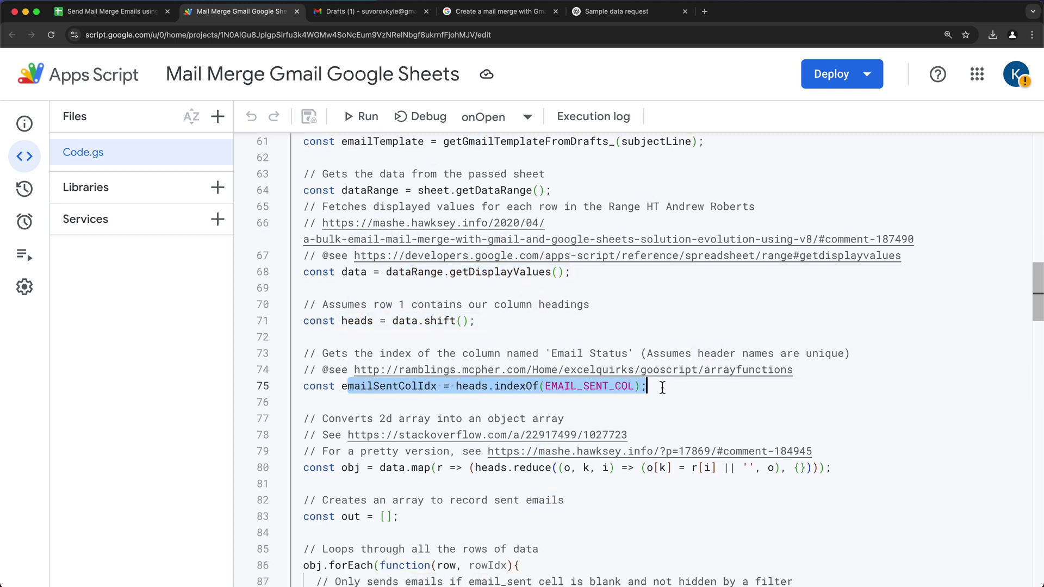
{"action": "double_click", "coordinate": [611, 387]}
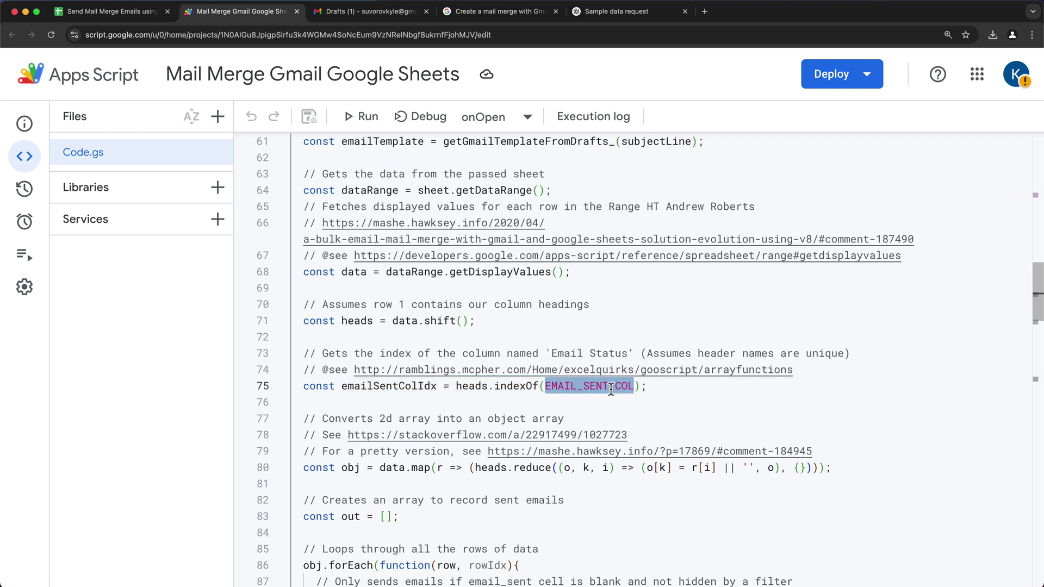
Examine the row loop in Code.gs, including the blank EMAIL_SENT_COL condition and the recipient and subject arguments of GmailApp.sendEmail.
{"action": "scroll", "coordinate": [563, 397], "scroll_direction": "down", "scroll_amount": 2}
{"action": "scroll", "coordinate": [564, 397], "scroll_direction": "down", "scroll_amount": 4}
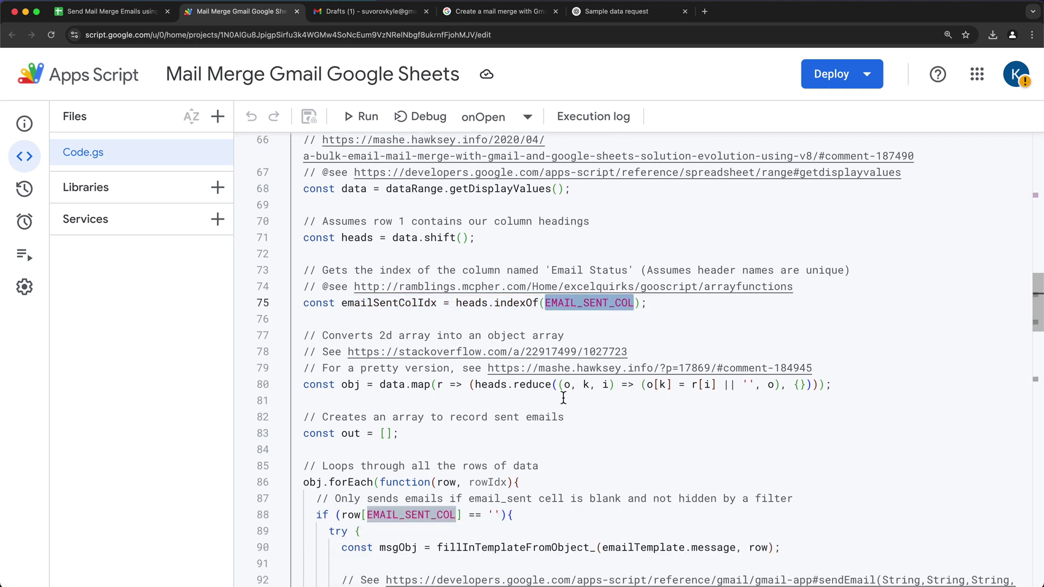
{"action": "scroll", "coordinate": [565, 398], "scroll_direction": "down", "scroll_amount": 4}
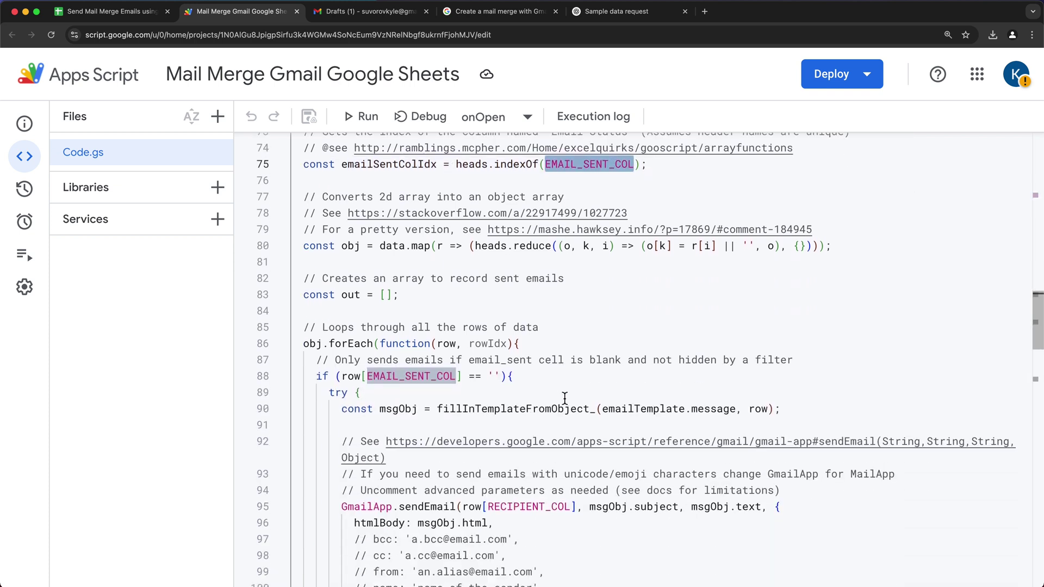
{"action": "scroll", "coordinate": [563, 400], "scroll_direction": "down", "scroll_amount": 1}
{"action": "left_click_drag", "start_coordinate": [317, 261], "coordinate": [589, 269]}
{"action": "scroll", "coordinate": [547, 413], "scroll_direction": "down", "scroll_amount": 2}
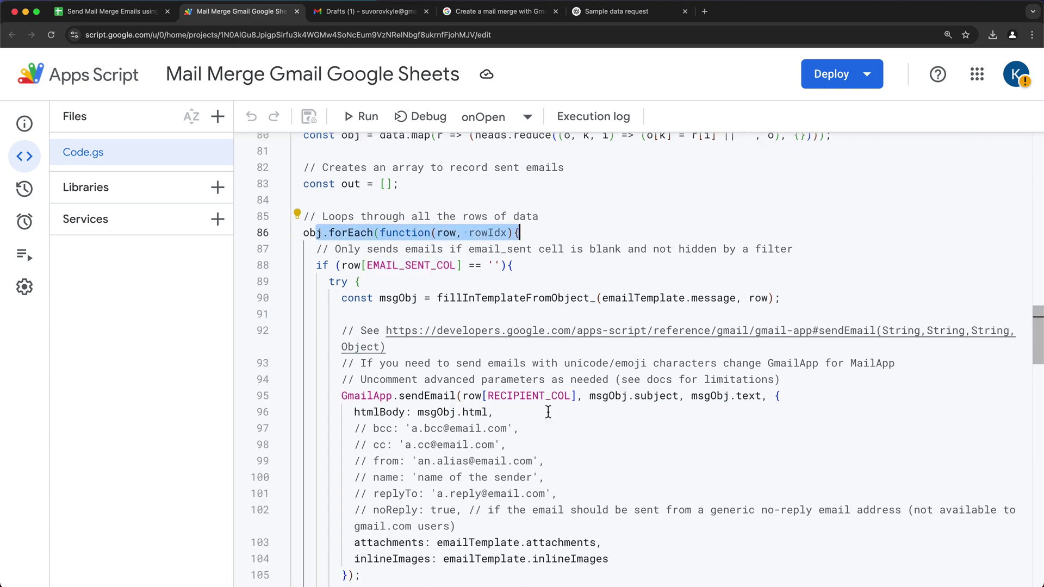
{"action": "left_click_drag", "start_coordinate": [341, 368], "coordinate": [715, 515]}
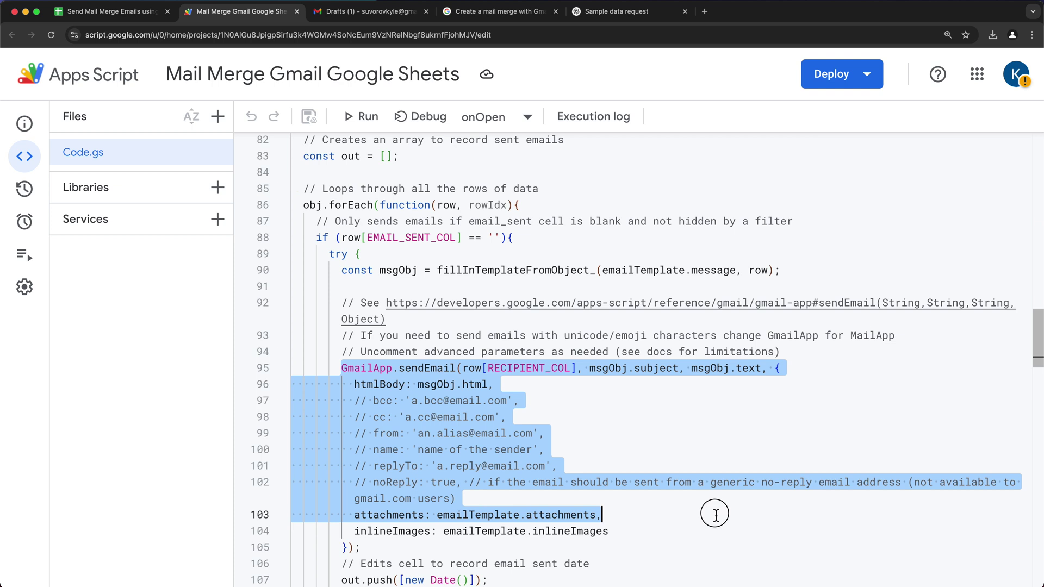
{"action": "left_click", "coordinate": [680, 403]}
{"action": "left_click_drag", "start_coordinate": [591, 372], "coordinate": [680, 372]}
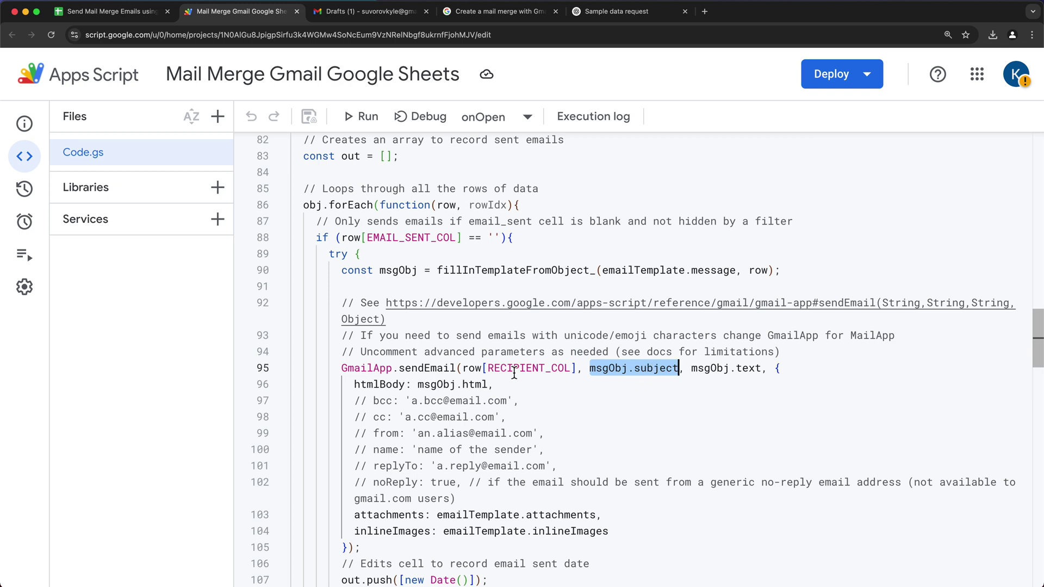
{"action": "left_click_drag", "start_coordinate": [463, 369], "coordinate": [577, 373]}
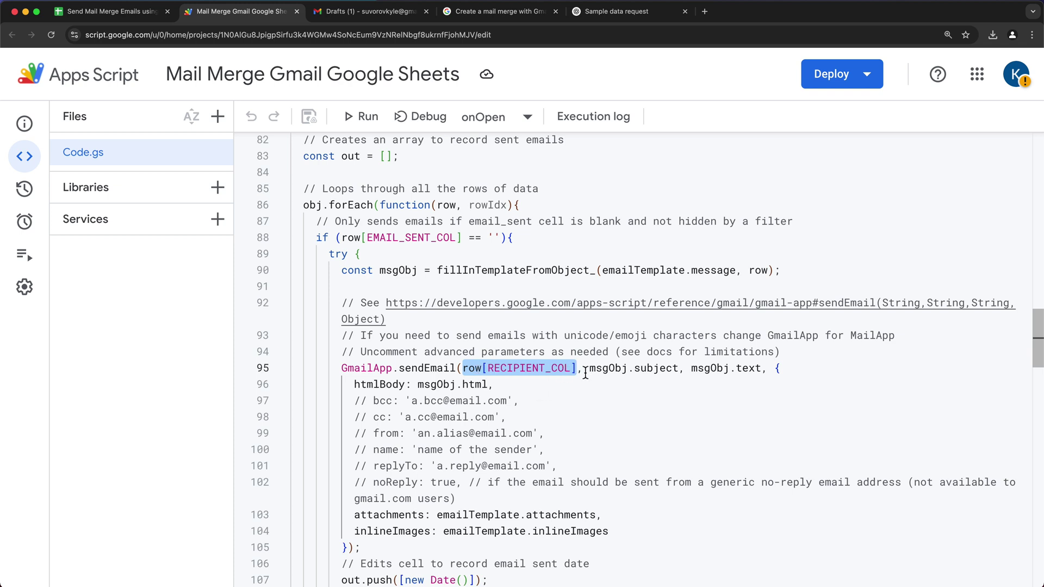
{"action": "left_click_drag", "start_coordinate": [364, 237], "coordinate": [520, 239]}
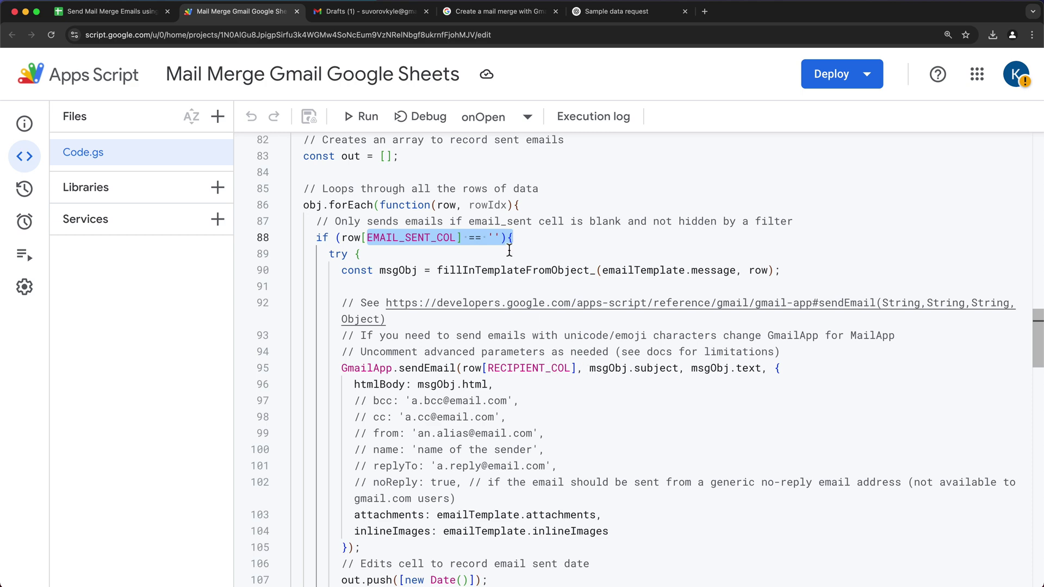
Declare a SUBJECT_COL constant with an empty string value below EMAIL_SENT_COL in Code.gs.
{"action": "scroll", "coordinate": [508, 292], "scroll_direction": "up", "scroll_amount": 7}
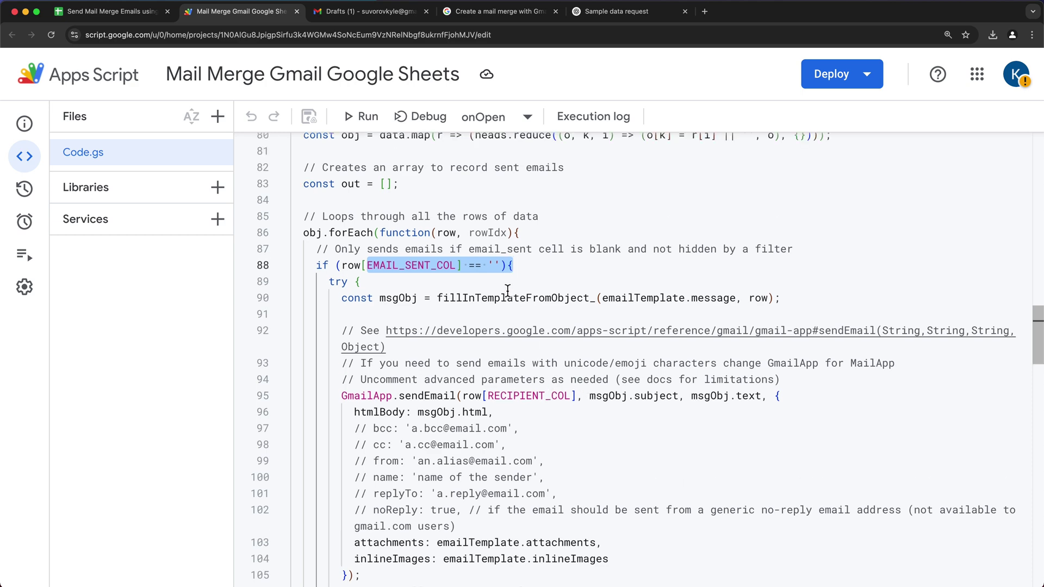
{"action": "scroll", "coordinate": [505, 312], "scroll_direction": "up", "scroll_amount": 14}
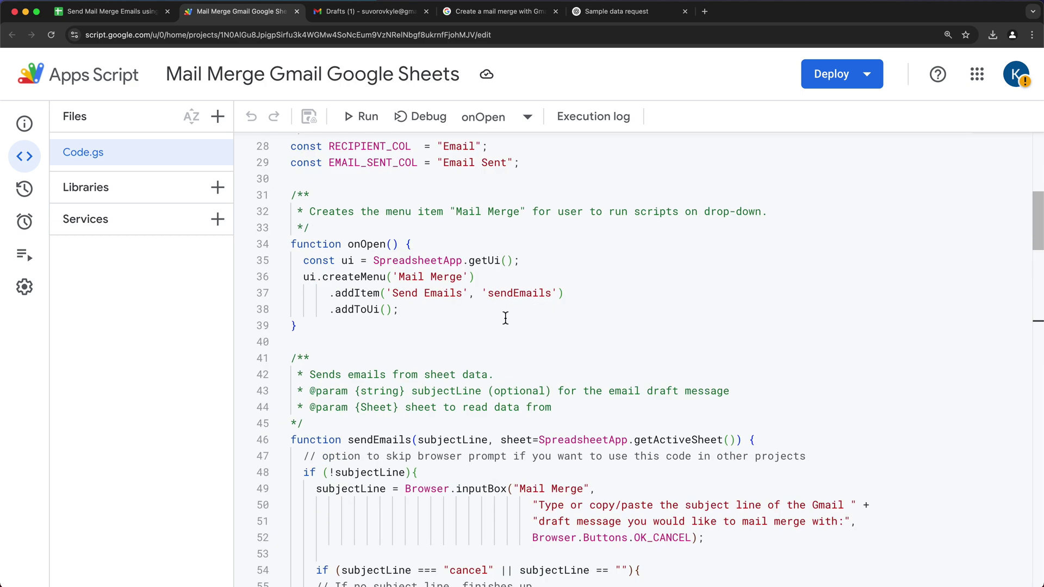
{"action": "left_click", "coordinate": [550, 305]}
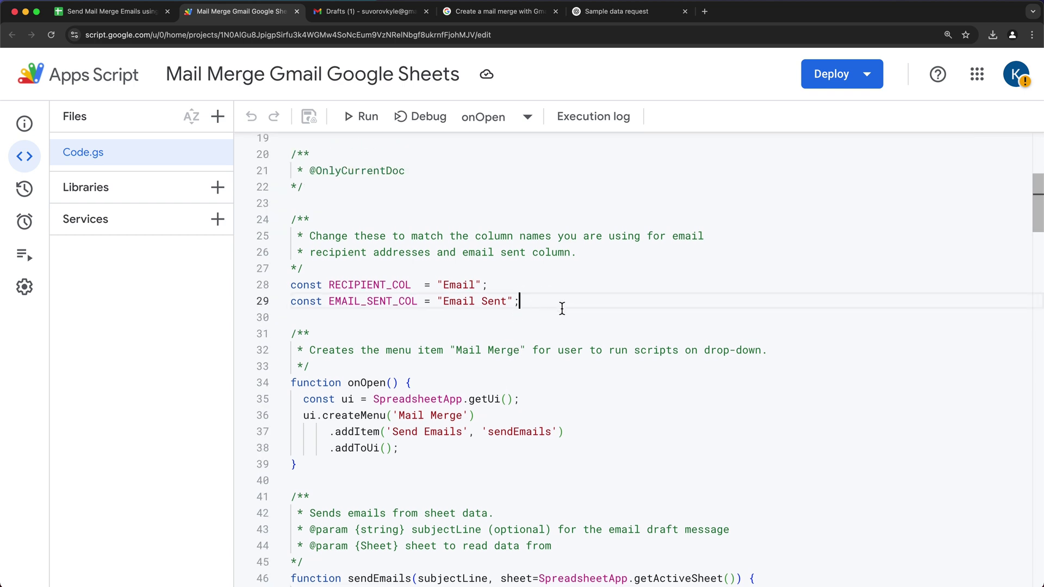
{"action": "key", "text": "Return"}
{"action": "type", "text": "const "}
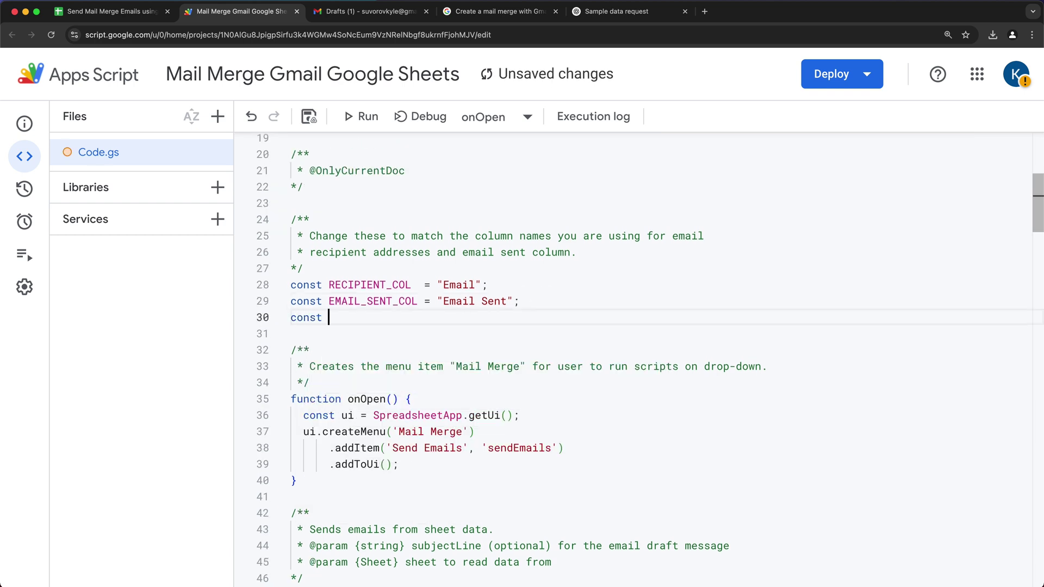
{"action": "type", "text": "SUBJE"}
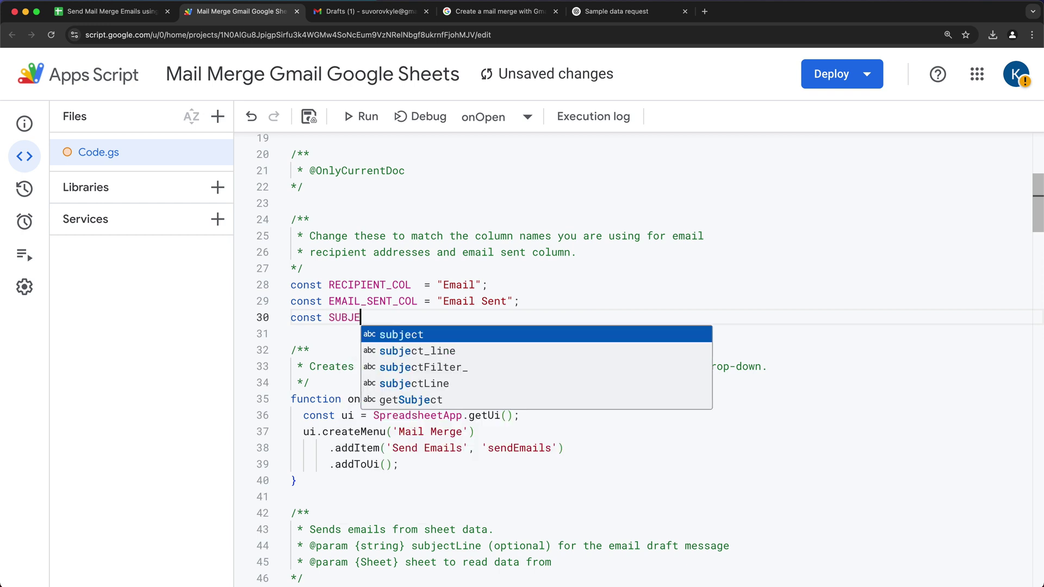
{"action": "type", "text": "CT)"}
{"action": "key", "text": "BackSpace"}
{"action": "type", "text": "_COL = "}
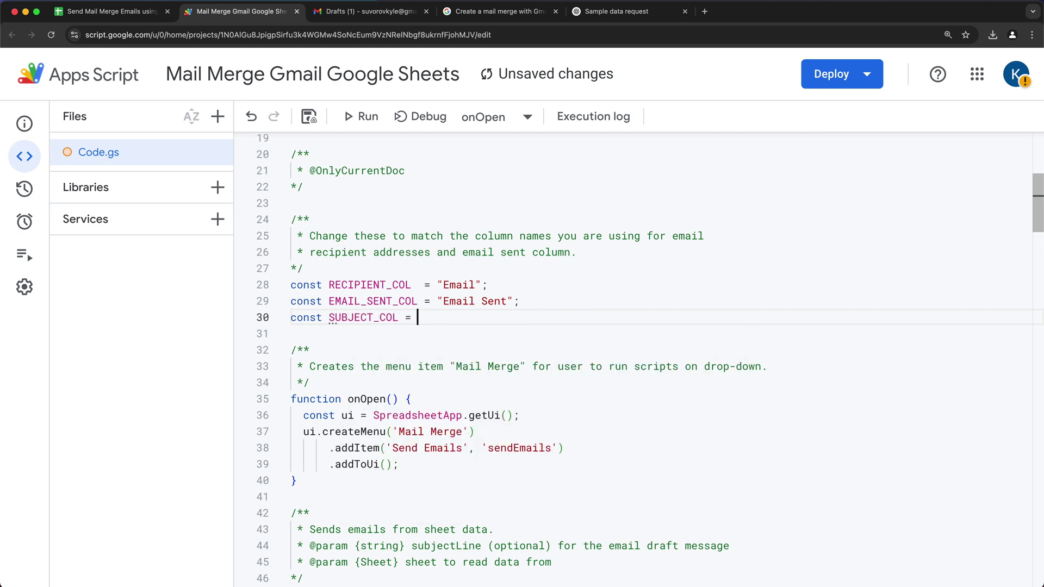
{"action": "type", "text": "\"\";"}
Check the heading in cell F1 of the mail merge spreadsheet, and set the SUBJECT_COL constant in Code.gs to "Subject".
{"action": "left_click", "coordinate": [107, 13]}
{"action": "left_click", "coordinate": [590, 196]}
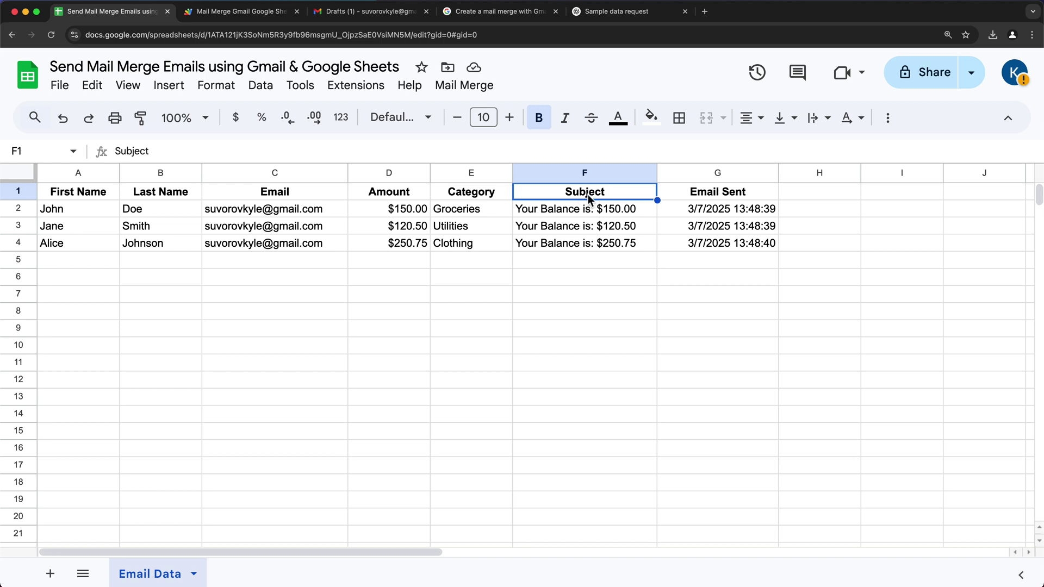
{"action": "left_click", "coordinate": [234, 12]}
{"action": "left_click", "coordinate": [424, 318]}
{"action": "type", "text": "Subject"}
{"action": "left_click", "coordinate": [439, 338]}
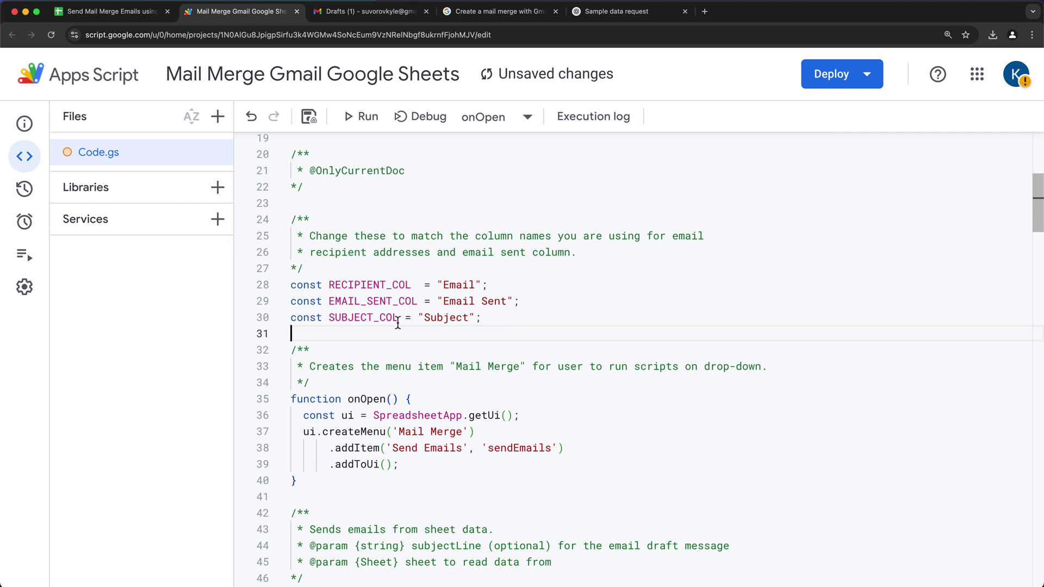
Replace the msgObj.subject argument of GmailApp.sendEmail in the row loop with a copy of row[RECIPIENT_COL].
{"action": "double_click", "coordinate": [372, 319]}
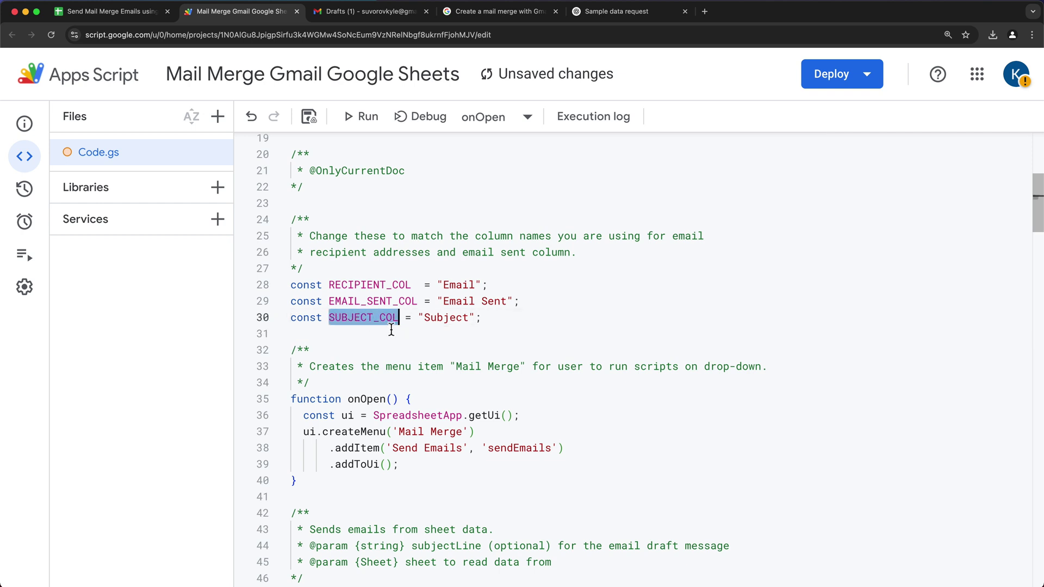
{"action": "scroll", "coordinate": [440, 384], "scroll_direction": "down", "scroll_amount": 12}
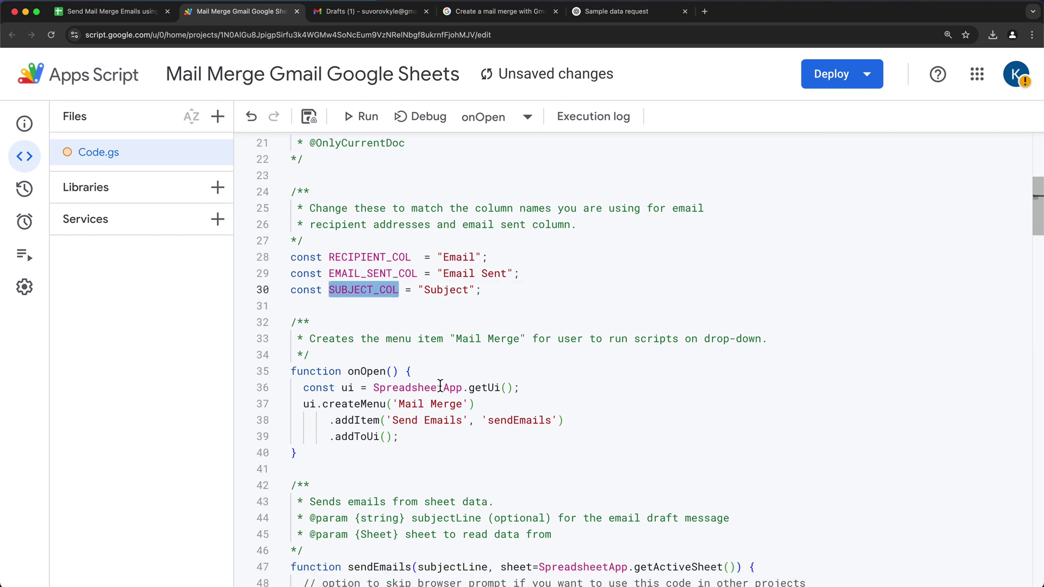
{"action": "scroll", "coordinate": [431, 388], "scroll_direction": "down", "scroll_amount": 7}
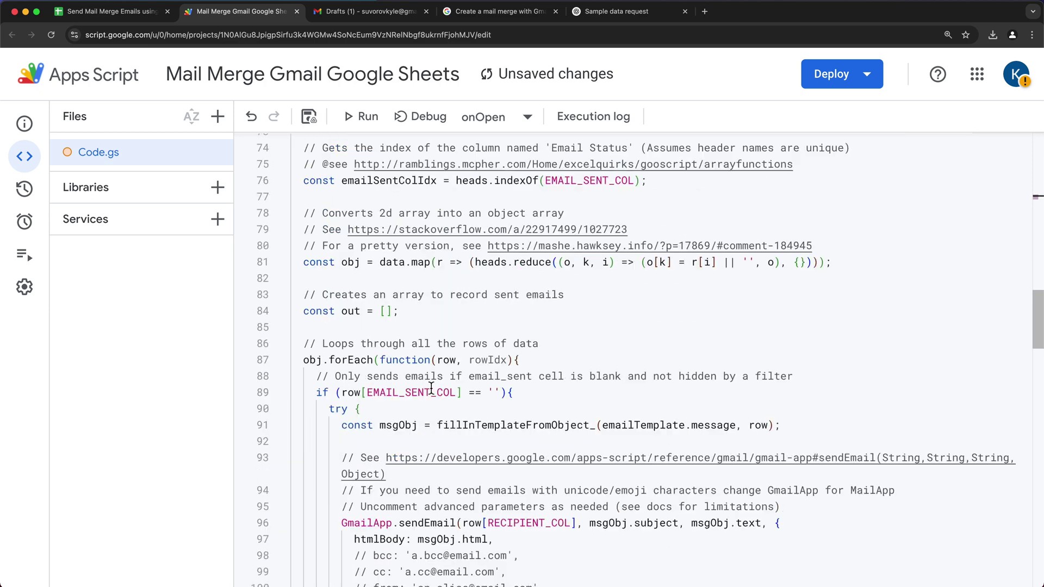
{"action": "scroll", "coordinate": [443, 405], "scroll_direction": "down", "scroll_amount": 1}
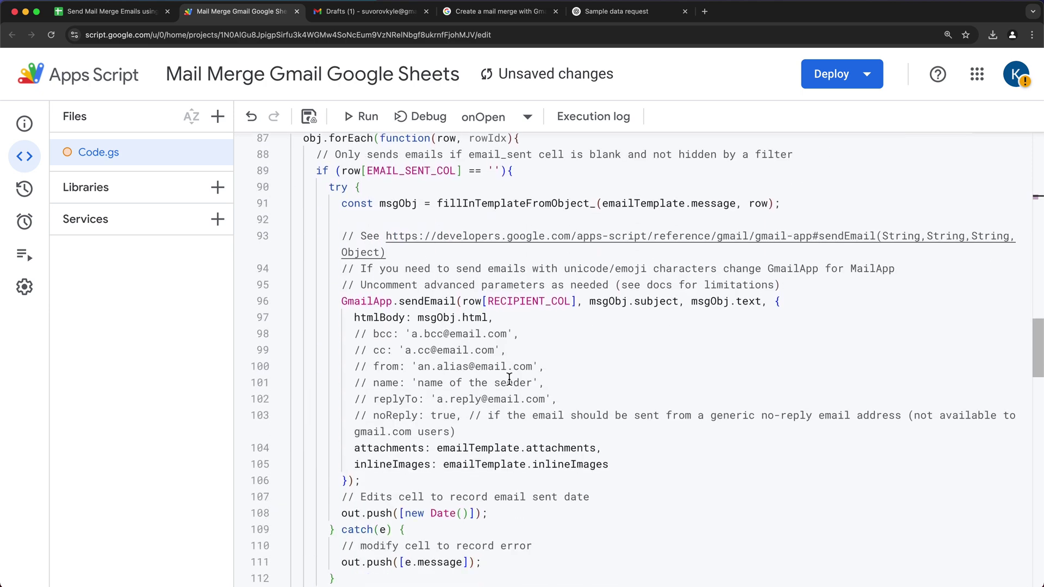
{"action": "left_click_drag", "start_coordinate": [589, 303], "coordinate": [687, 318]}
{"action": "key", "text": "BackSpace"}
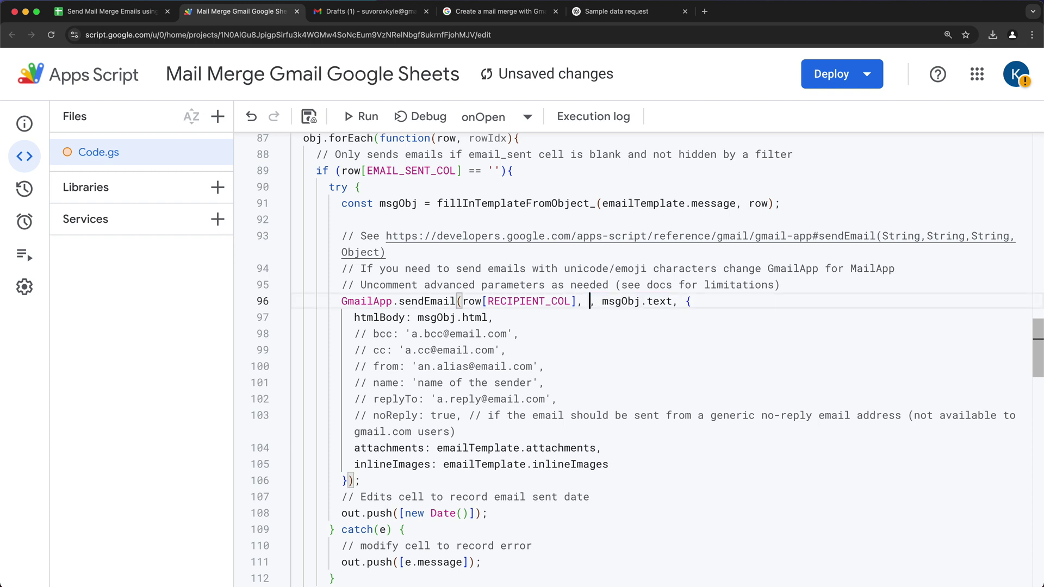
{"action": "left_click_drag", "start_coordinate": [578, 303], "coordinate": [464, 304]}
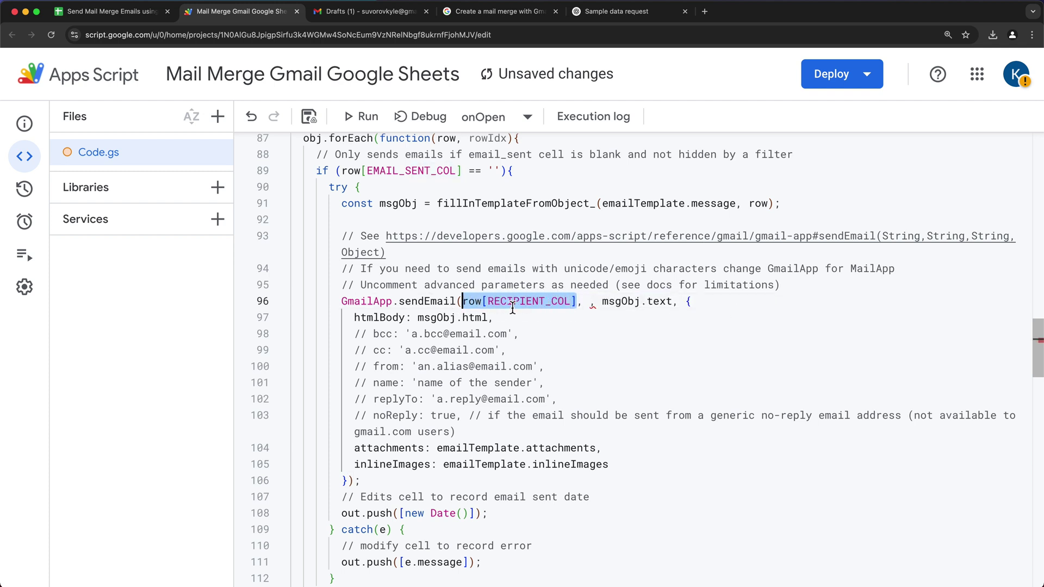
{"action": "key", "text": "ctrl+c"}
{"action": "left_click", "coordinate": [586, 303]}
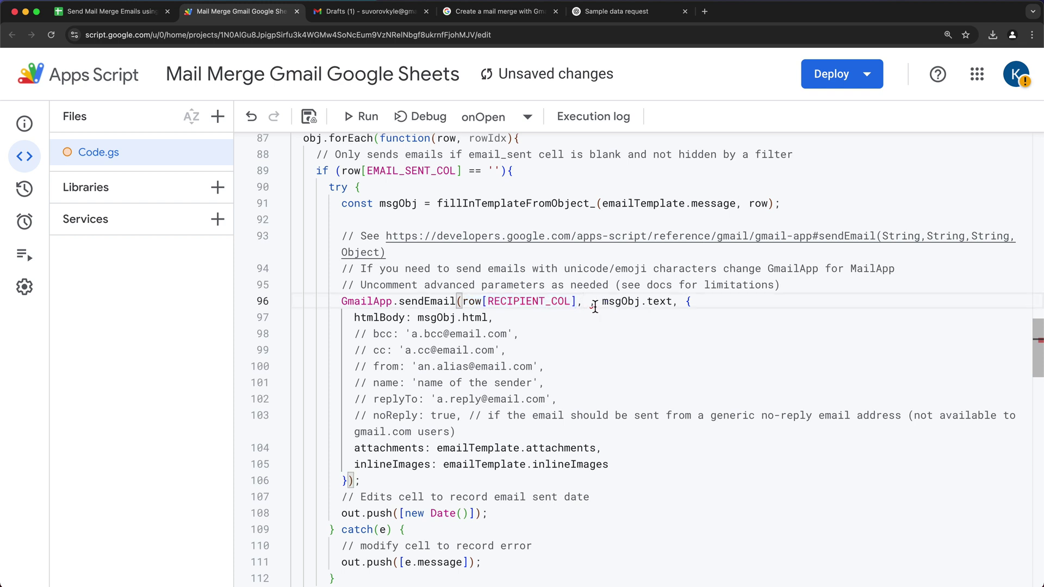
{"action": "key", "text": "ctrl+v"}
Change the column key in the second GmailApp.sendEmail argument to SUBJECT_COL, and save the script project.
{"action": "double_click", "coordinate": [662, 303]}
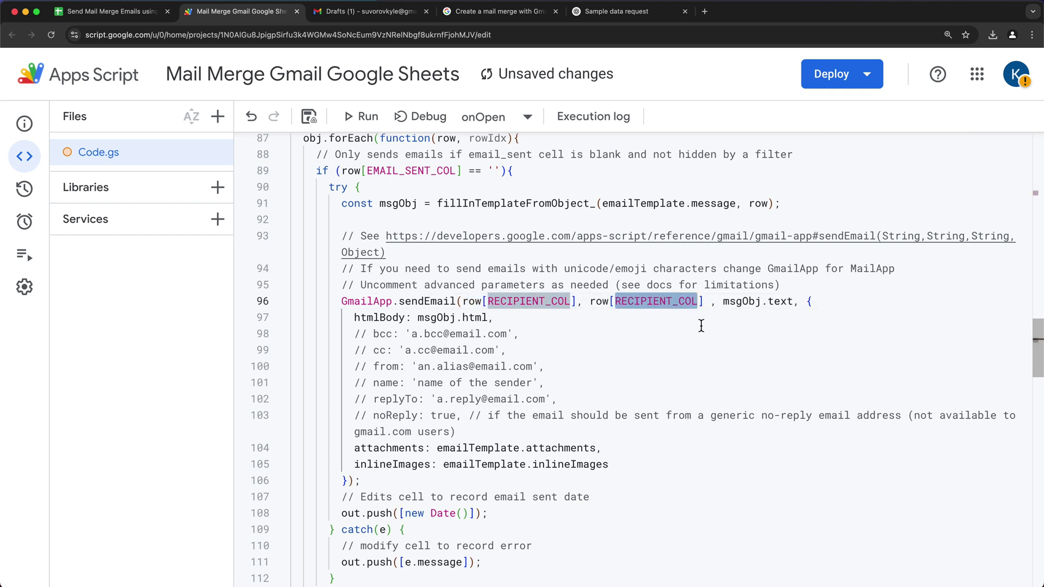
{"action": "key", "text": "BackSpace"}
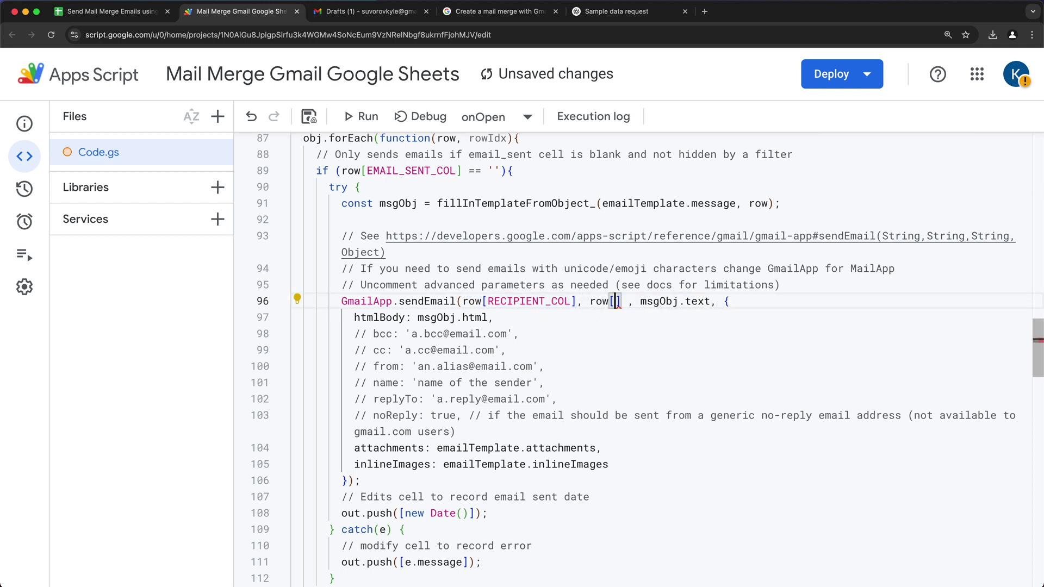
{"action": "scroll", "coordinate": [618, 304], "scroll_direction": "up", "scroll_amount": 1}
{"action": "type", "text": "JSU"}
{"action": "key", "text": "BackSpace"}
{"action": "key", "text": "BackSpace"}
{"action": "key", "text": "BackSpace"}
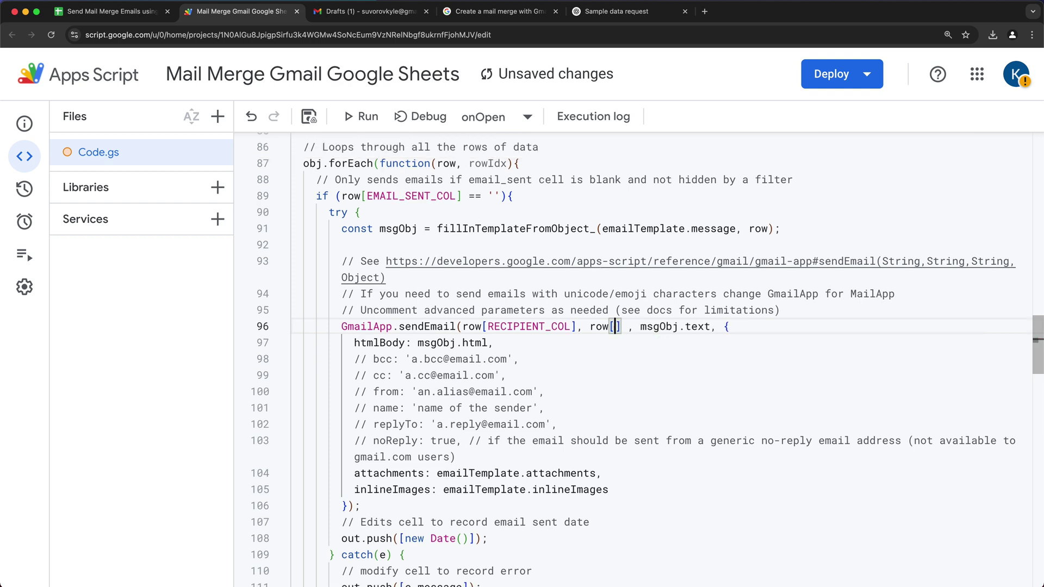
{"action": "type", "text": "SUB"}
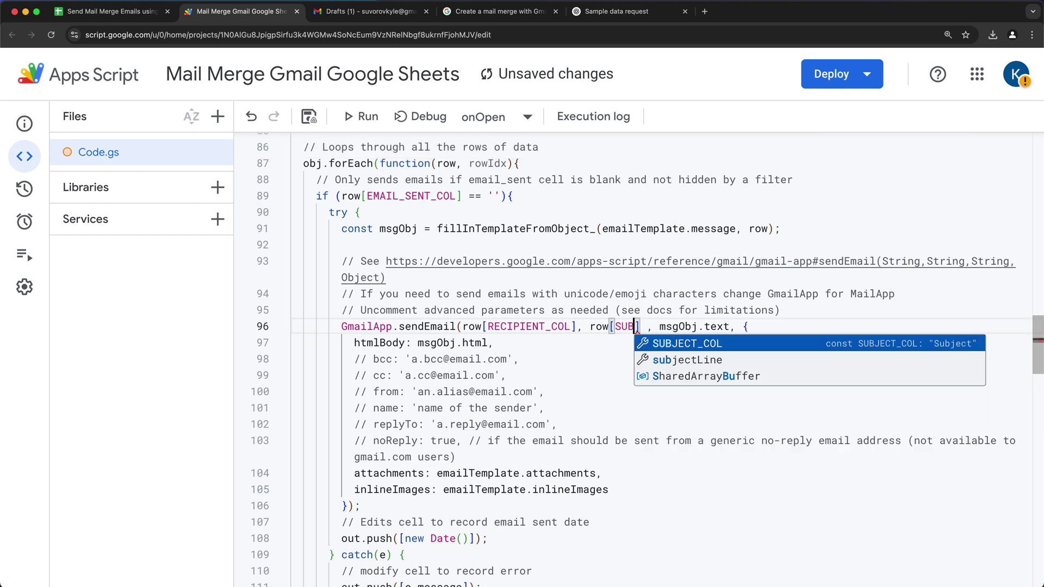
{"action": "key", "text": "Return"}
{"action": "double_click", "coordinate": [645, 328]}
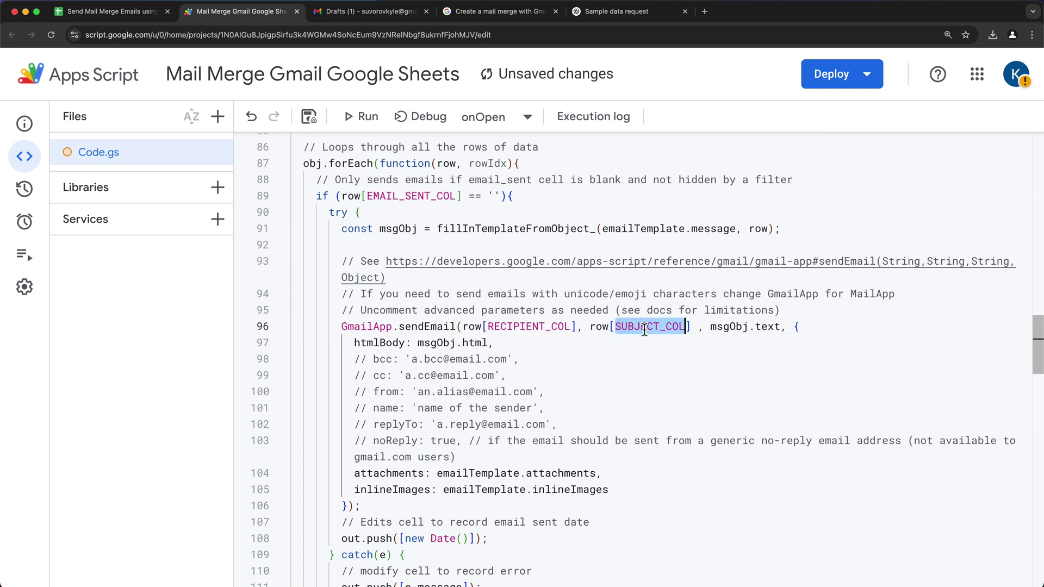
{"action": "left_click", "coordinate": [655, 343]}
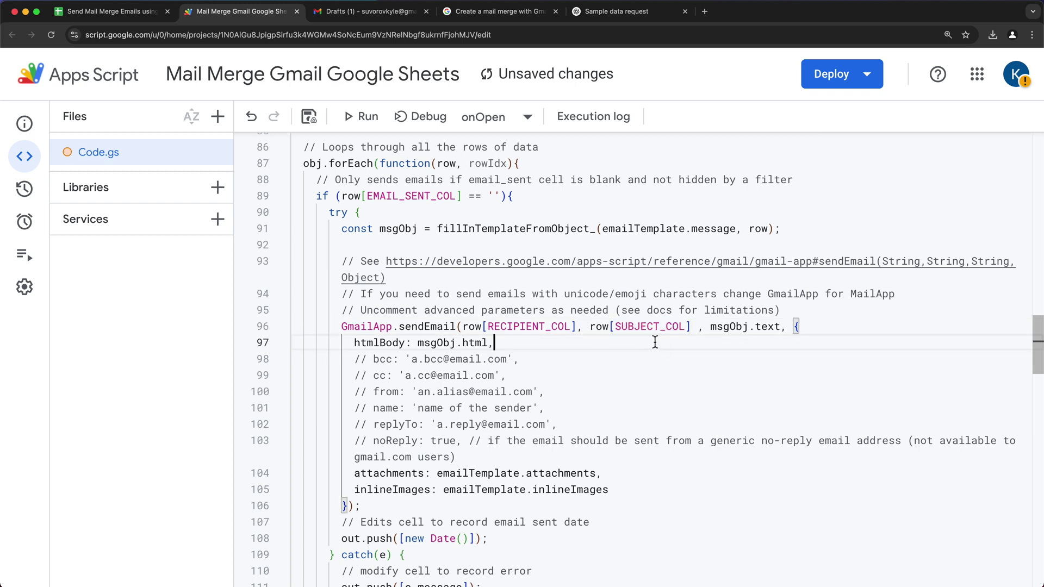
{"action": "key", "text": "ctrl+s"}
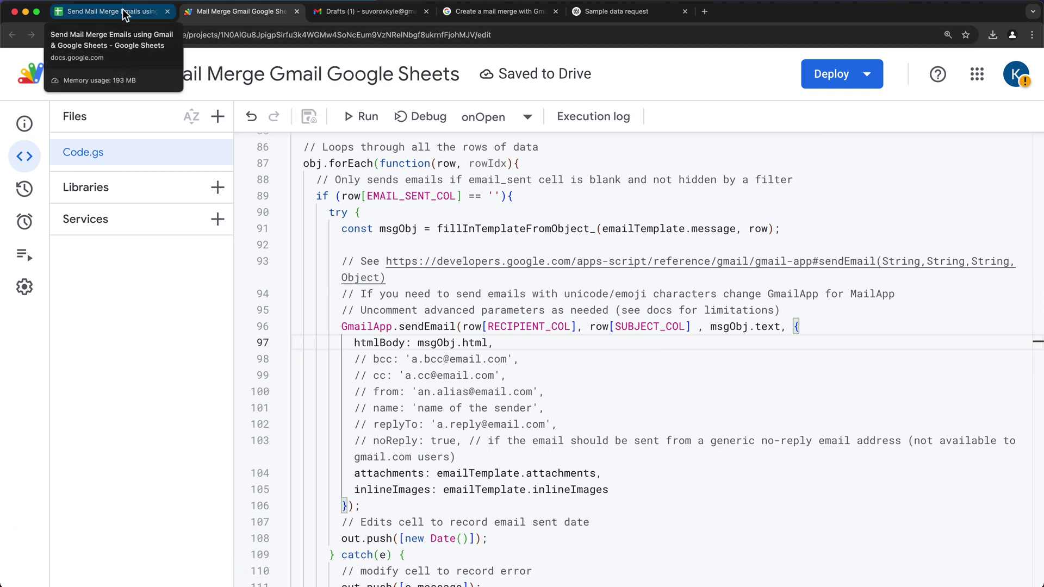
Switch to Gmail and delete all the earlier mail merge messages from the inbox.
{"action": "left_click", "coordinate": [365, 12]}
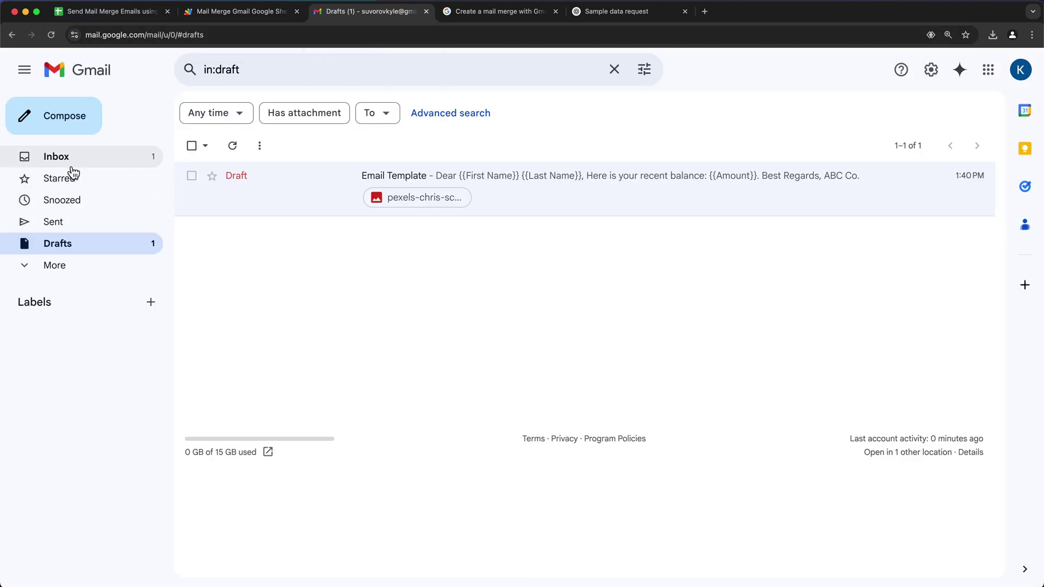
{"action": "left_click", "coordinate": [60, 156]}
{"action": "left_click", "coordinate": [191, 176]}
{"action": "left_click", "coordinate": [191, 258], "text": "shift"}
{"action": "left_click", "coordinate": [295, 107]}
Try to send the mail merge from the spreadsheet with the "Email Template" draft, and check the Gmail inbox for new emails.
{"action": "left_click", "coordinate": [115, 11]}
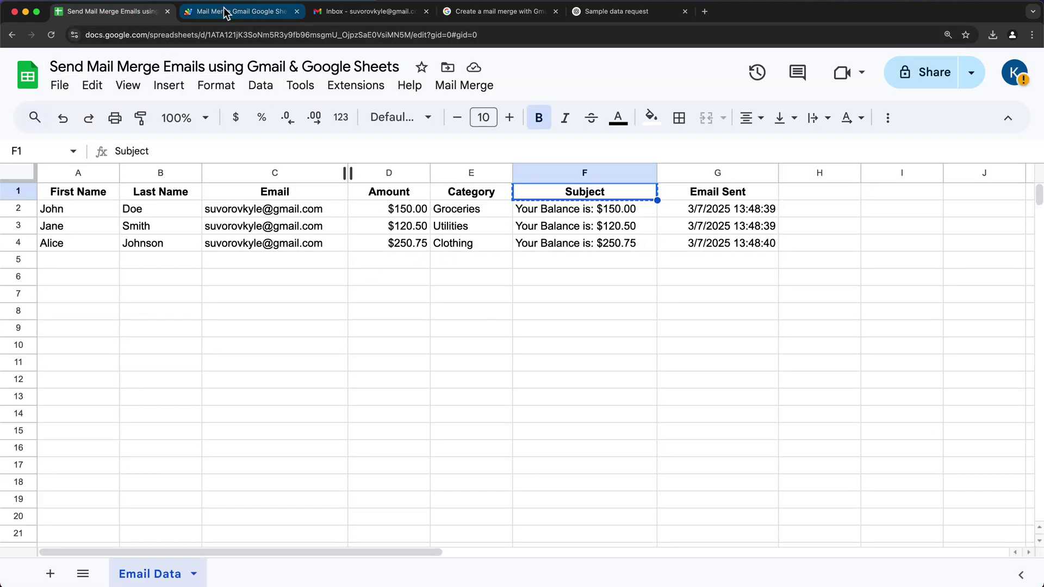
{"action": "left_click", "coordinate": [463, 85]}
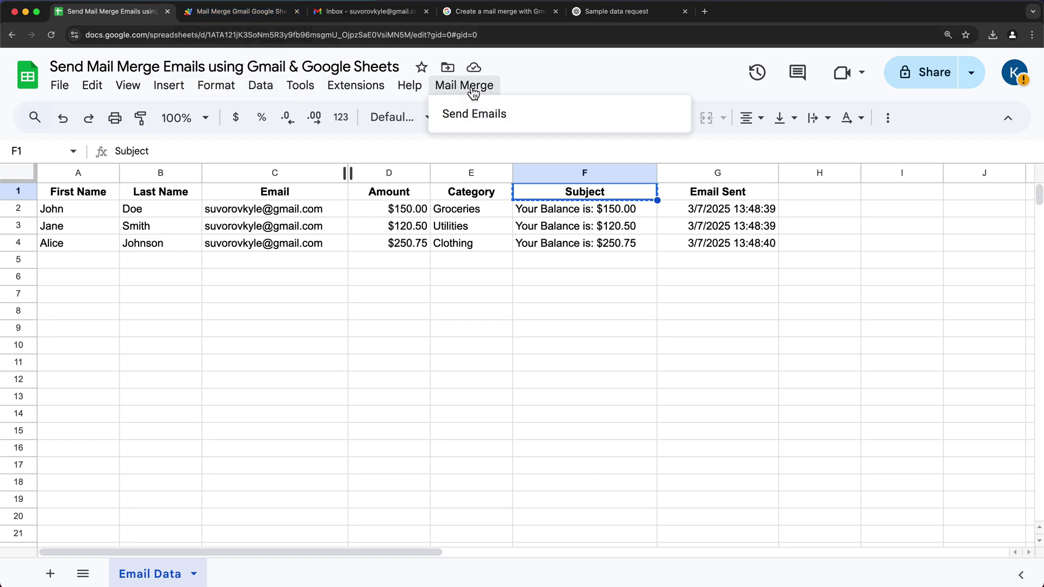
{"action": "left_click", "coordinate": [482, 113]}
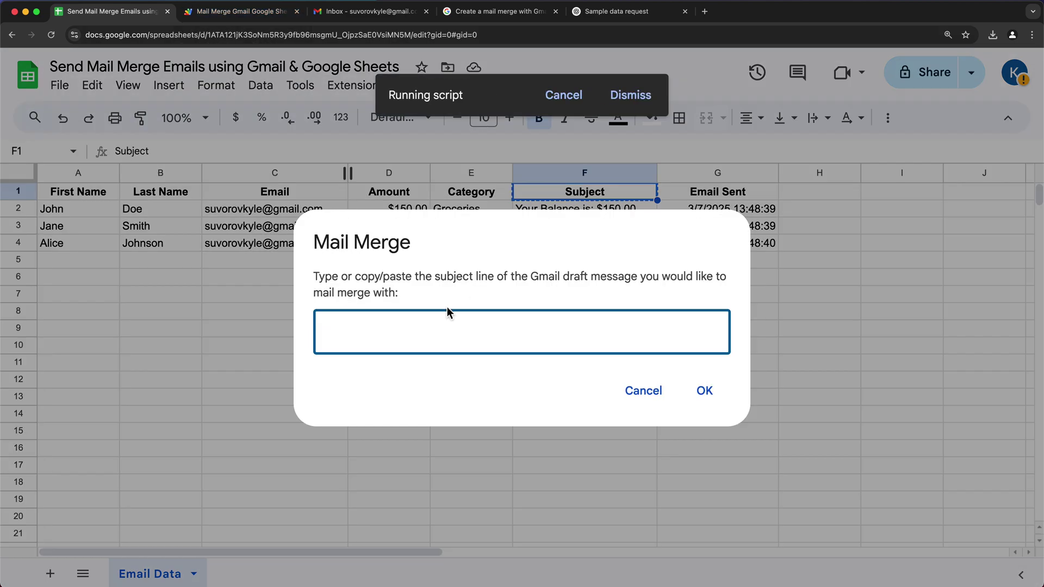
{"action": "left_click", "coordinate": [355, 13]}
{"action": "left_click", "coordinate": [73, 246]}
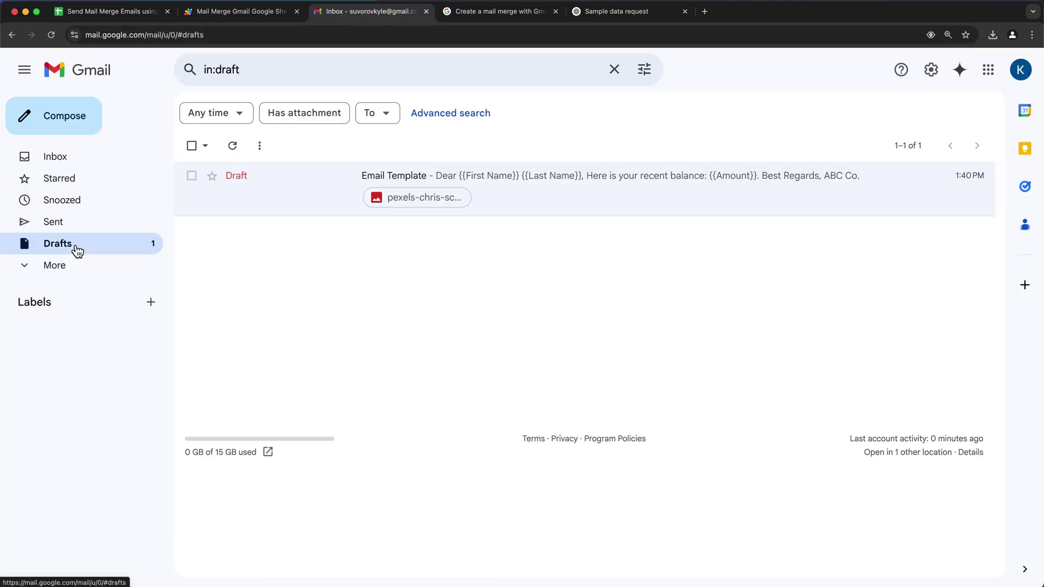
{"action": "left_click", "coordinate": [105, 13]}
{"action": "type", "text": "Email"}
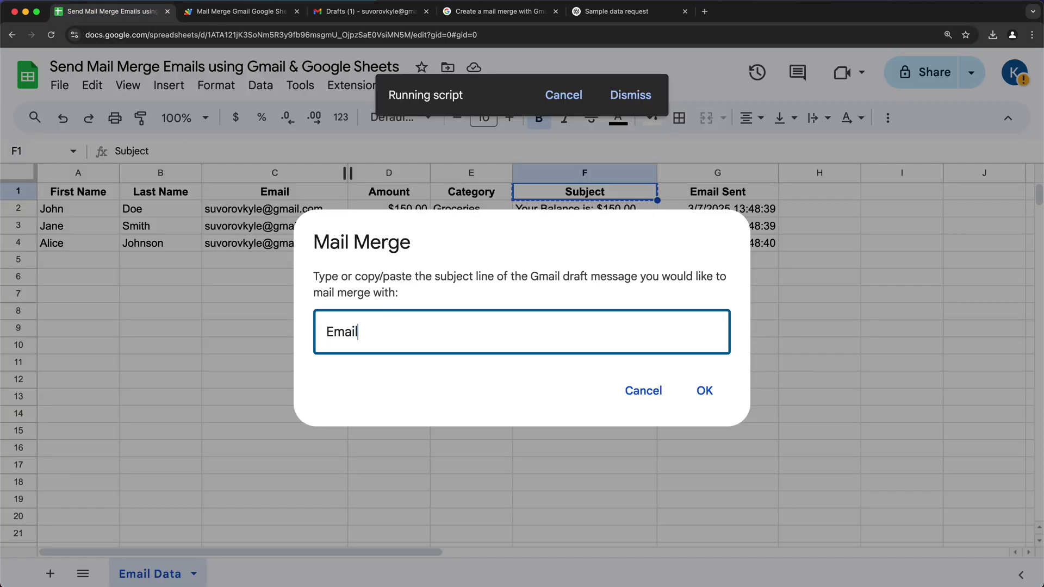
{"action": "type", "text": " Template"}
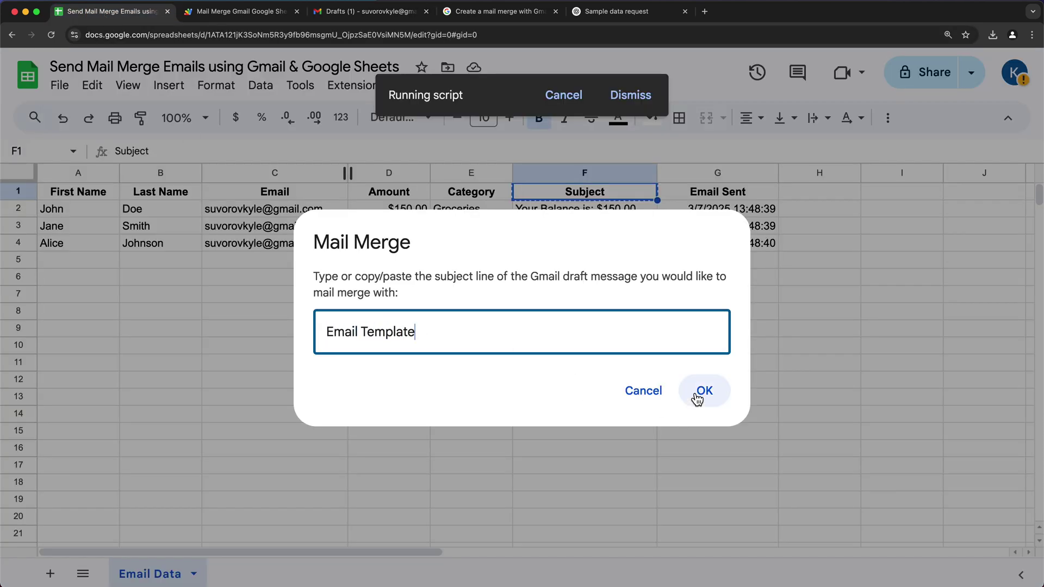
{"action": "left_click", "coordinate": [705, 392]}
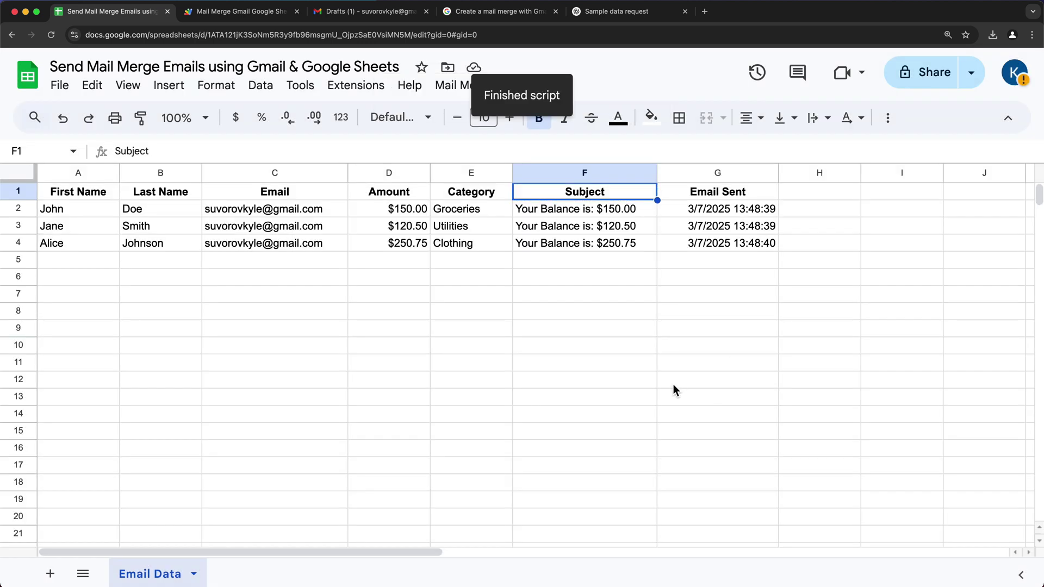
{"action": "left_click", "coordinate": [361, 16]}
{"action": "left_click", "coordinate": [77, 158]}
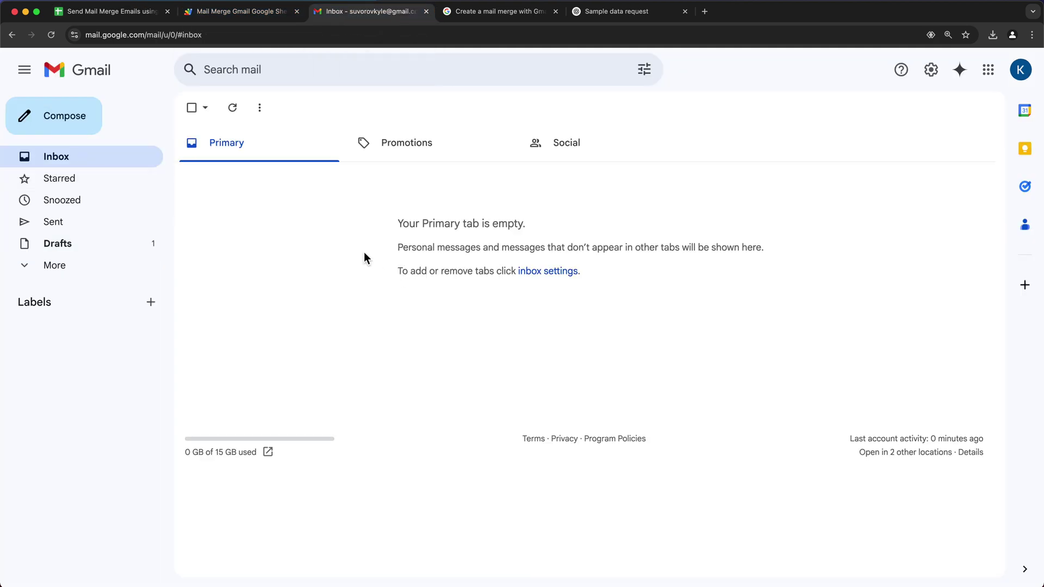
Clear the Email Sent timestamps in G2:G4 of the mail merge spreadsheet.
{"action": "left_click", "coordinate": [111, 12]}
{"action": "left_click_drag", "start_coordinate": [723, 211], "coordinate": [734, 242]}
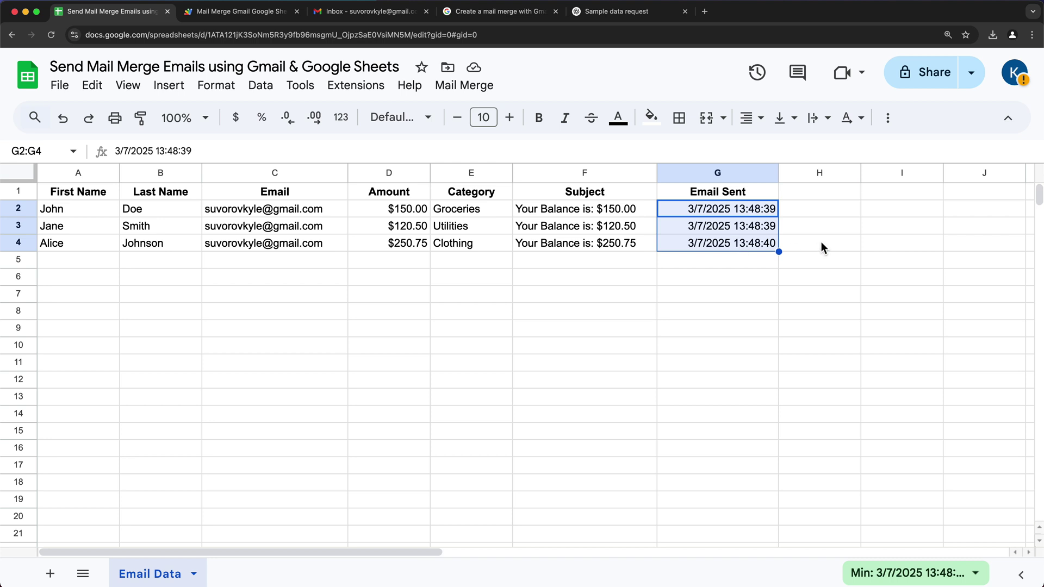
{"action": "key", "text": "Delete"}
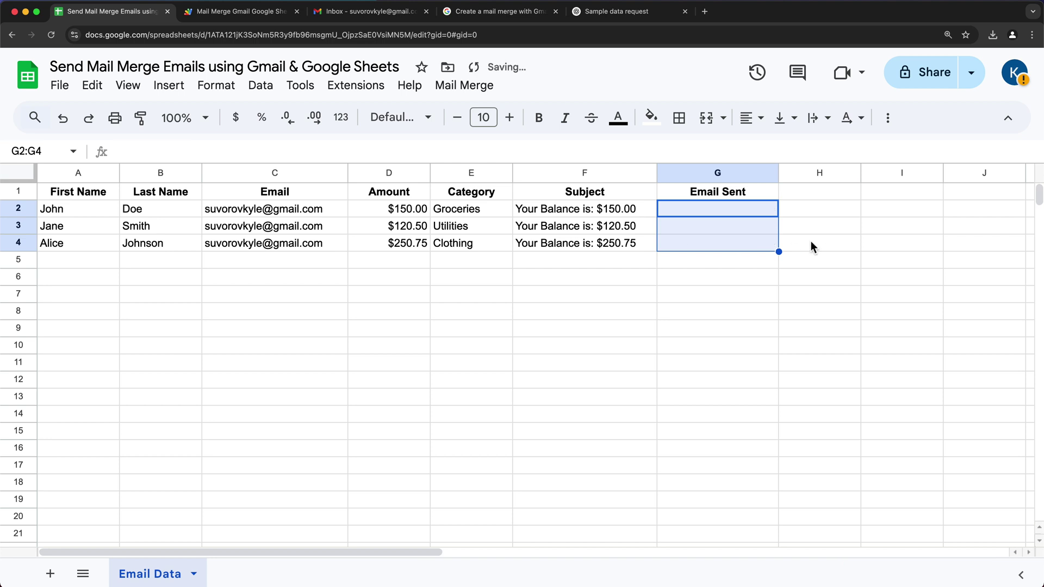
{"action": "left_click", "coordinate": [735, 211]}
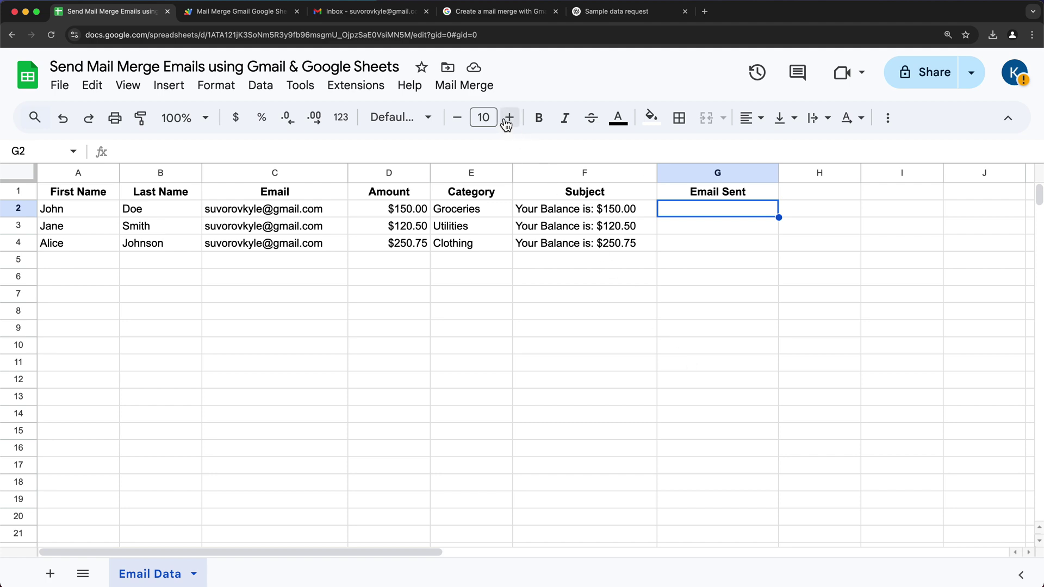
Run Send Emails with "Email Template" as the draft subject line, and reload the Gmail inbox.
{"action": "left_click", "coordinate": [474, 88]}
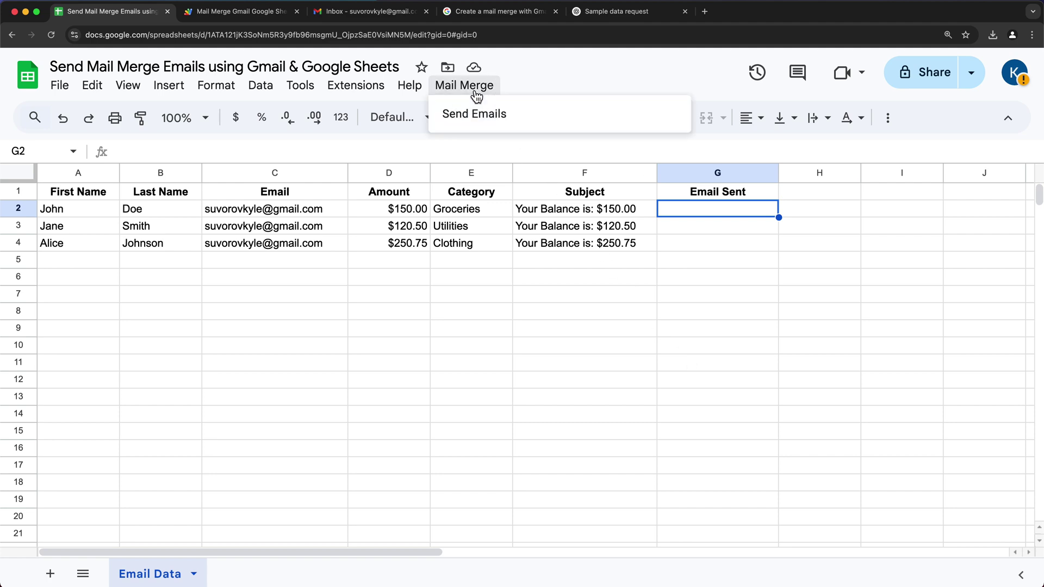
{"action": "left_click", "coordinate": [488, 123]}
{"action": "type", "text": "Ema"}
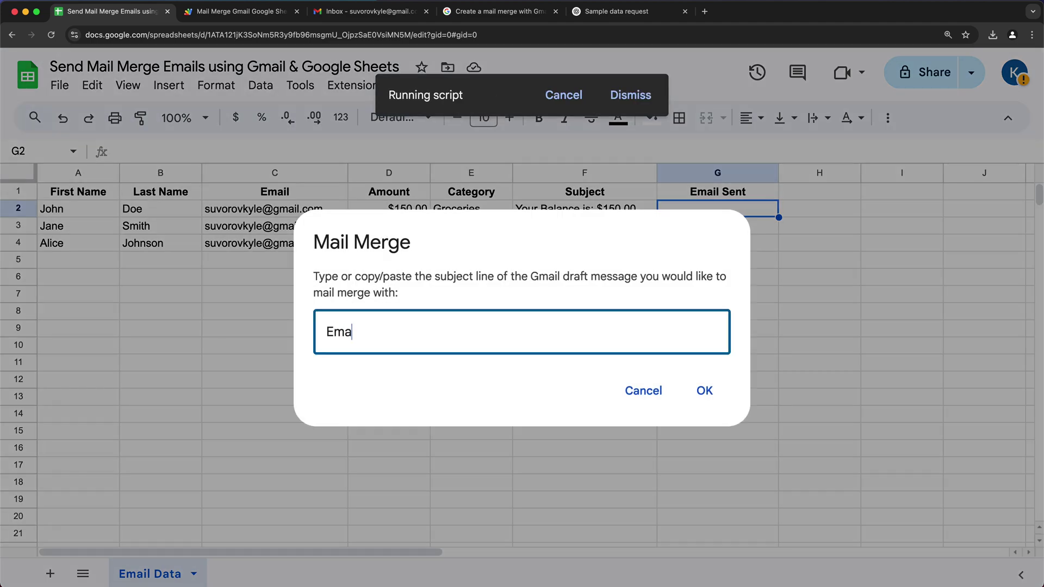
{"action": "type", "text": "il Template"}
{"action": "left_click", "coordinate": [706, 391]}
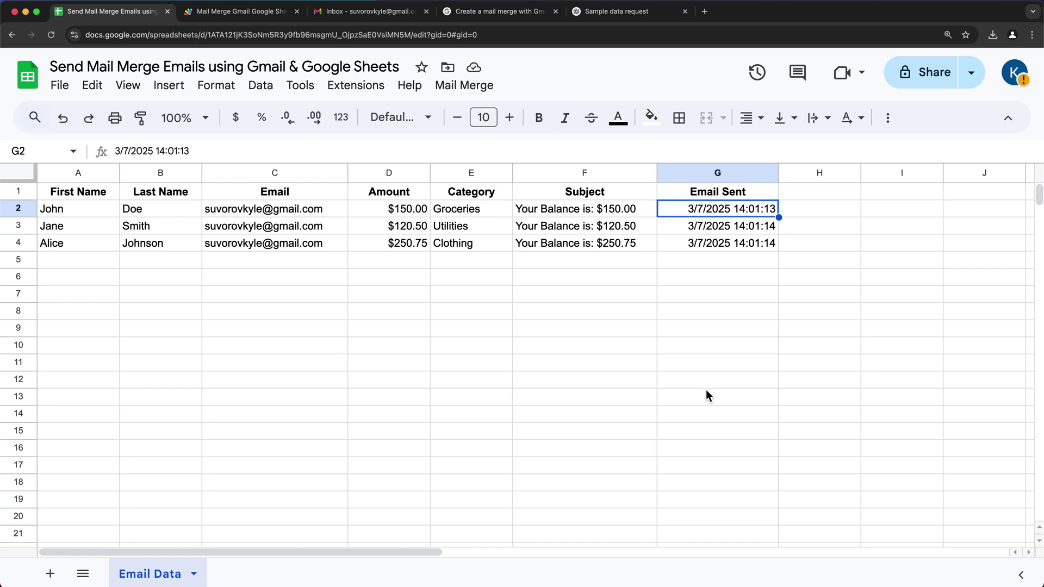
{"action": "left_click", "coordinate": [367, 13]}
{"action": "left_click", "coordinate": [52, 34]}
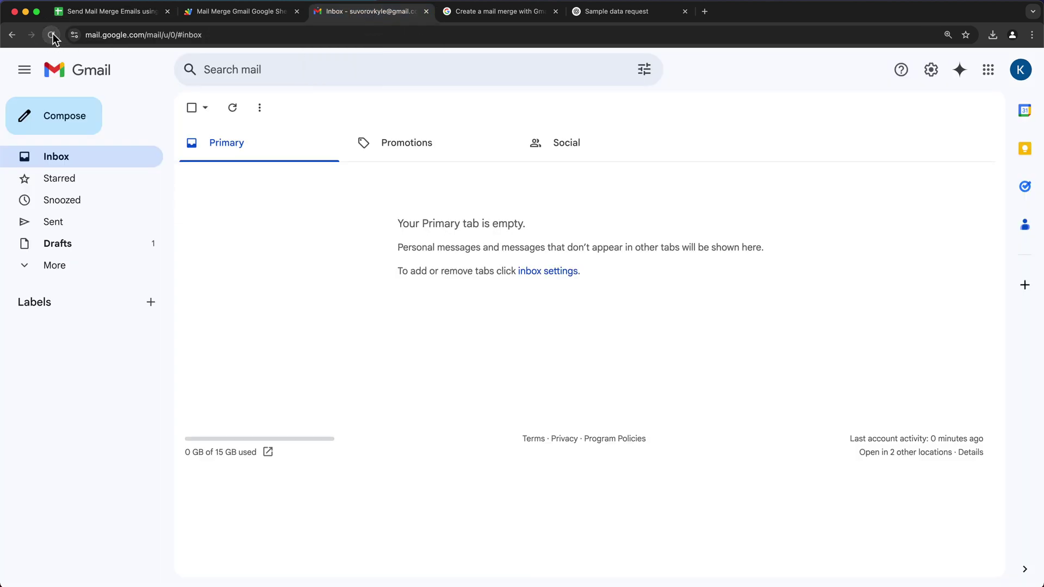